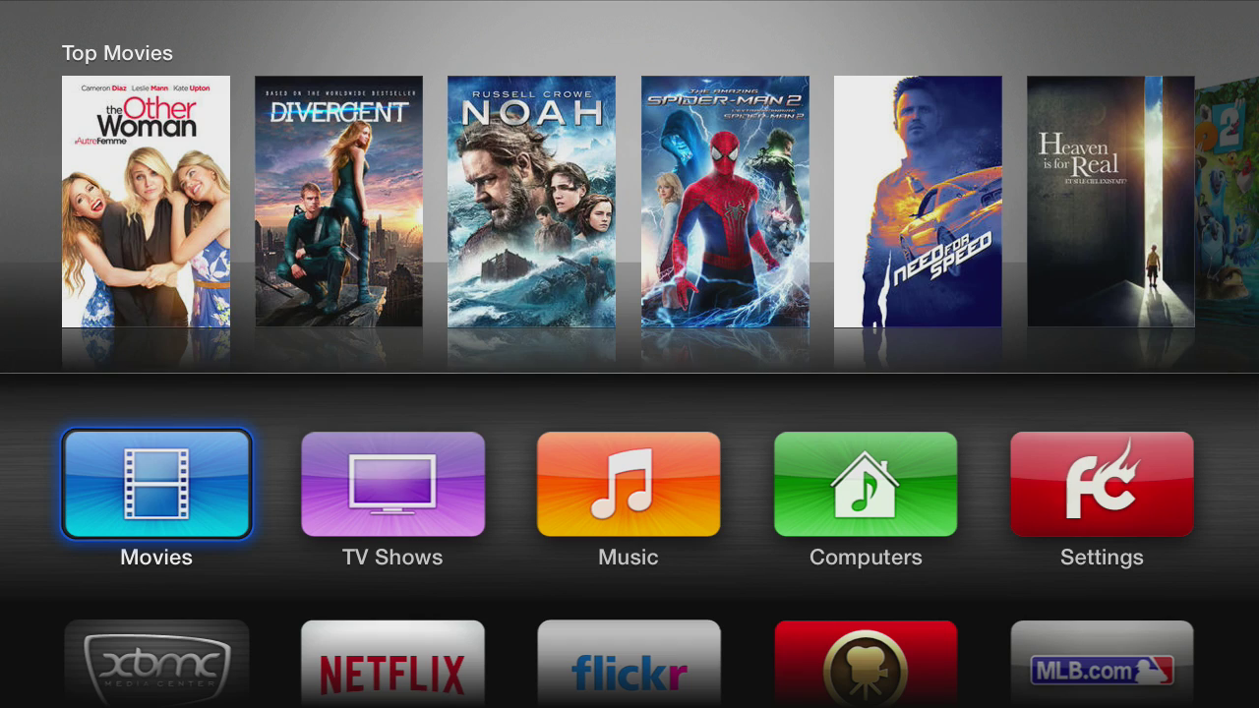
Move focus down to the XBMC tile on the Apple TV home screen
{"action": "key", "text": "Down"}
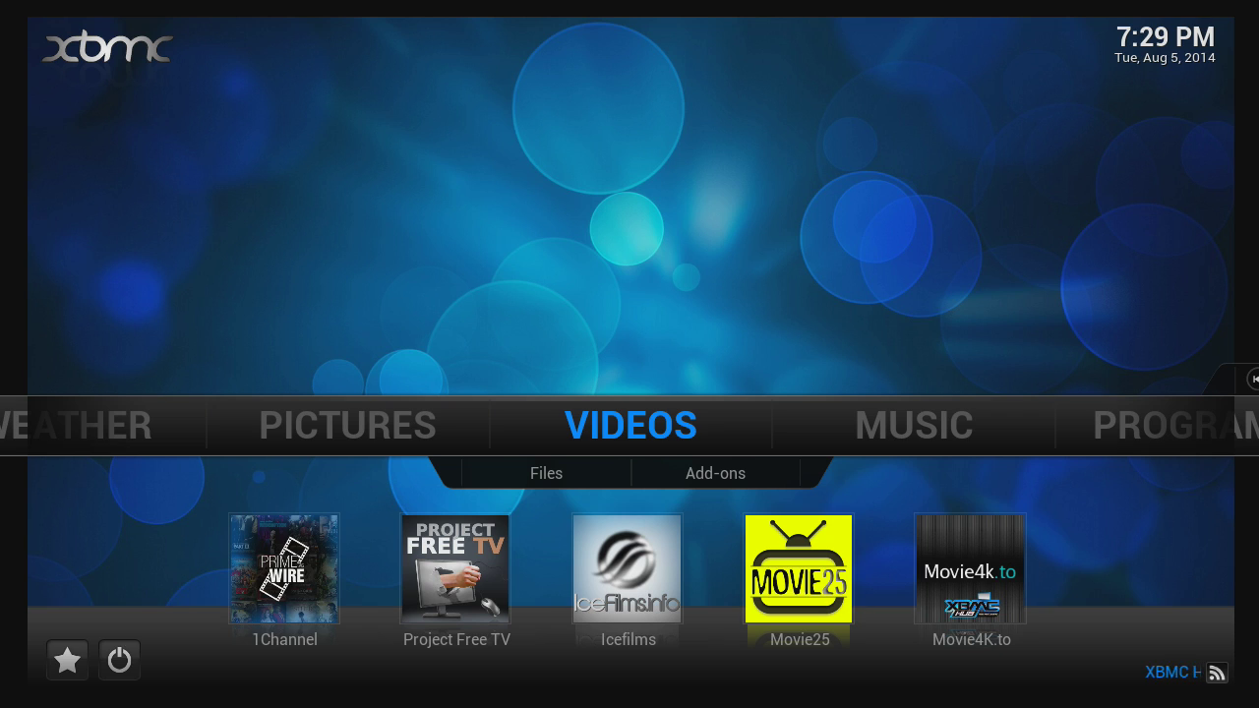
Open the File manager from XBMC's System section
{"action": "key", "text": "Right"}
{"action": "key", "text": "Right"}
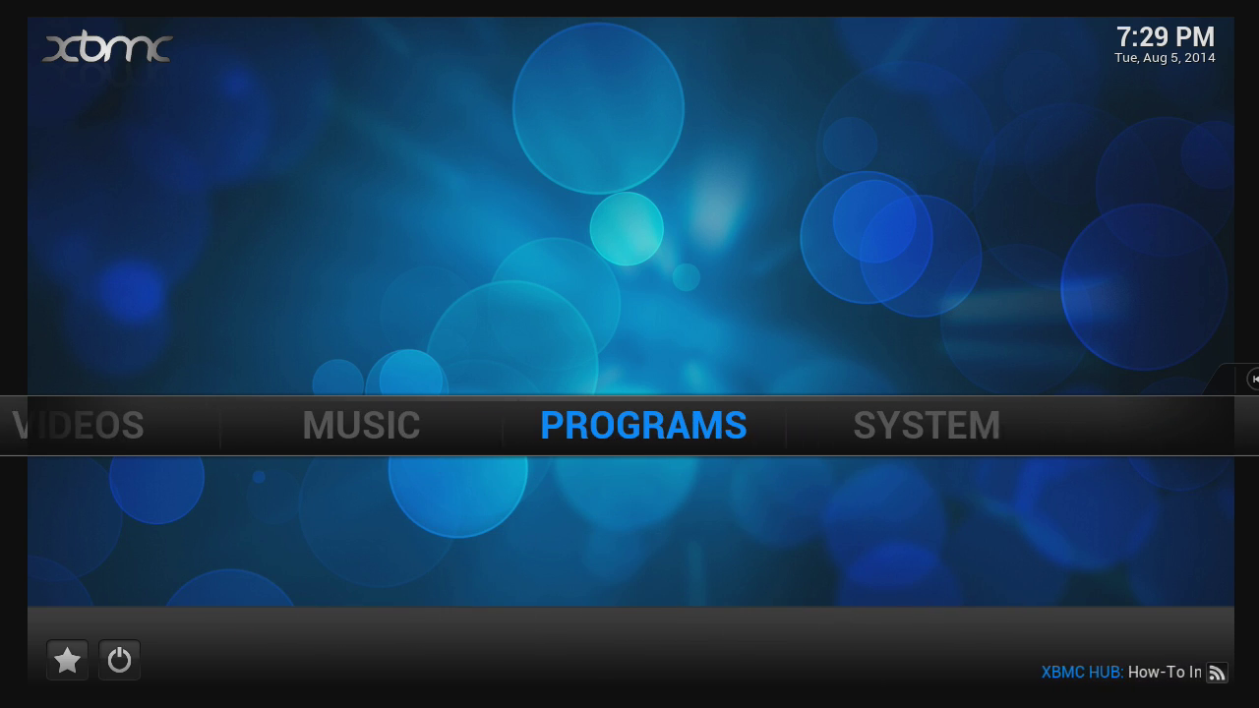
{"action": "key", "text": "Right"}
{"action": "key", "text": "Down"}
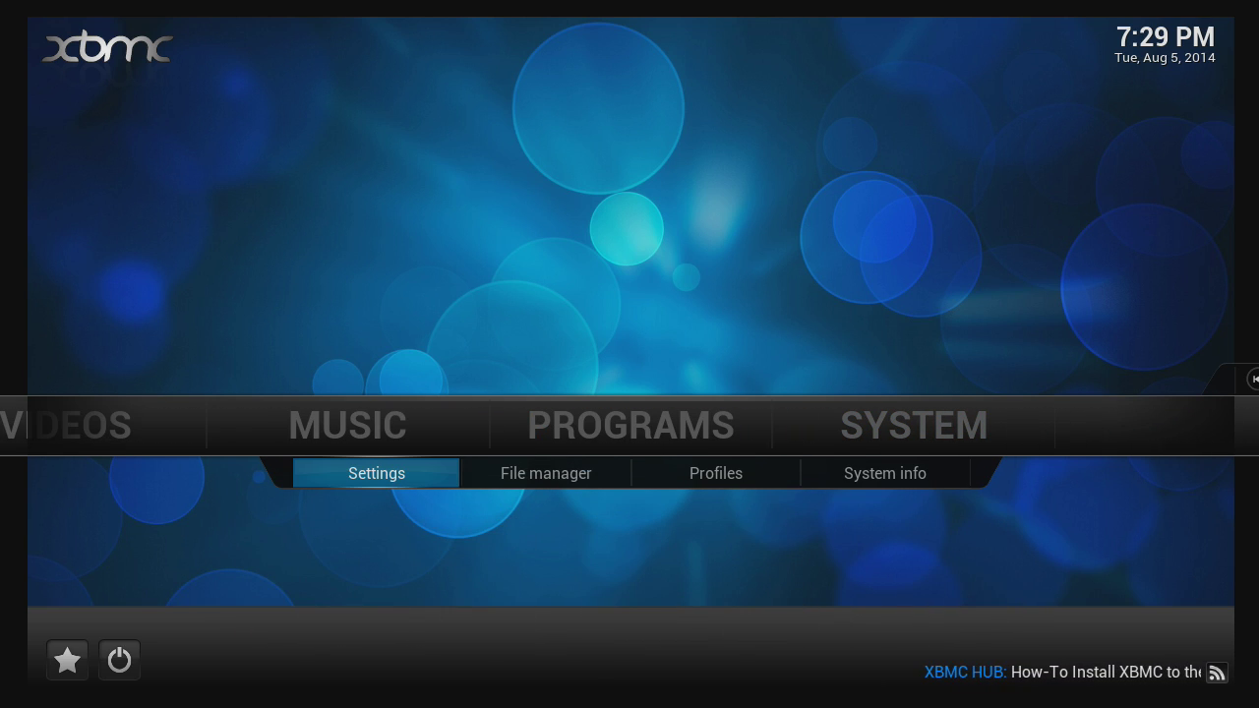
{"action": "key", "text": "Right"}
{"action": "key", "text": "Return"}
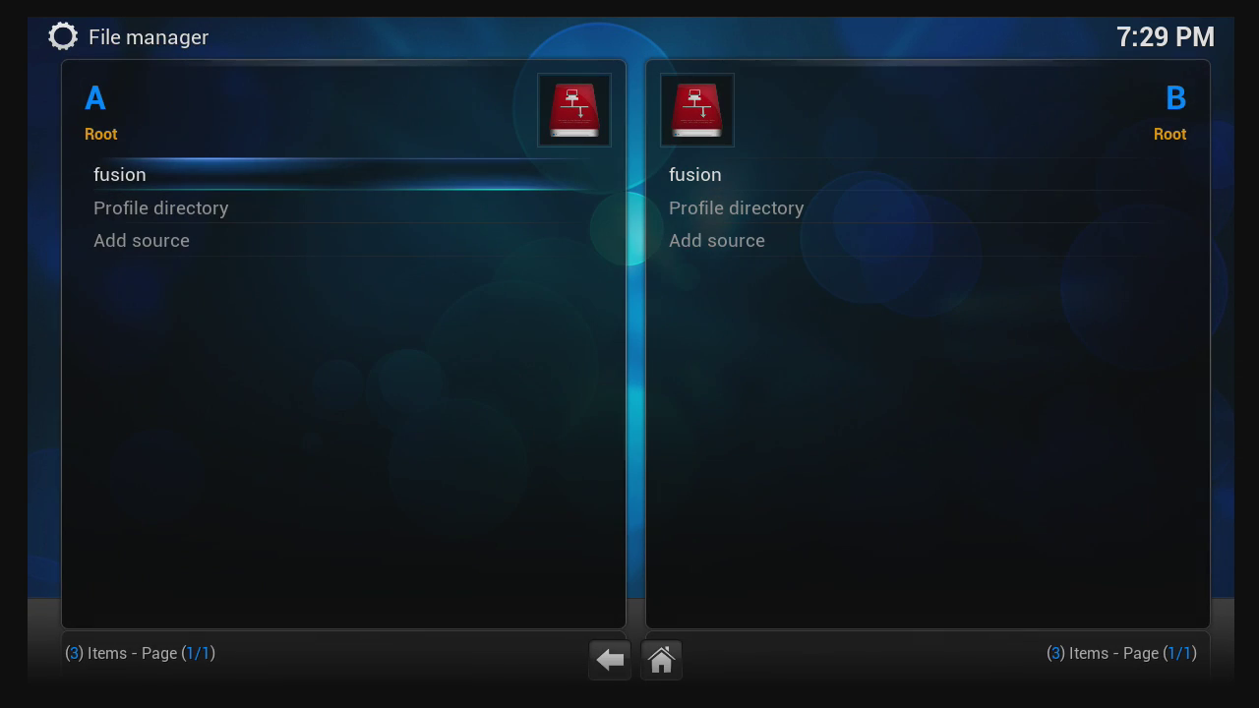
Start adding a new file source and bring up the path-entry keyboard
{"action": "key", "text": "Down"}
{"action": "key", "text": "Down"}
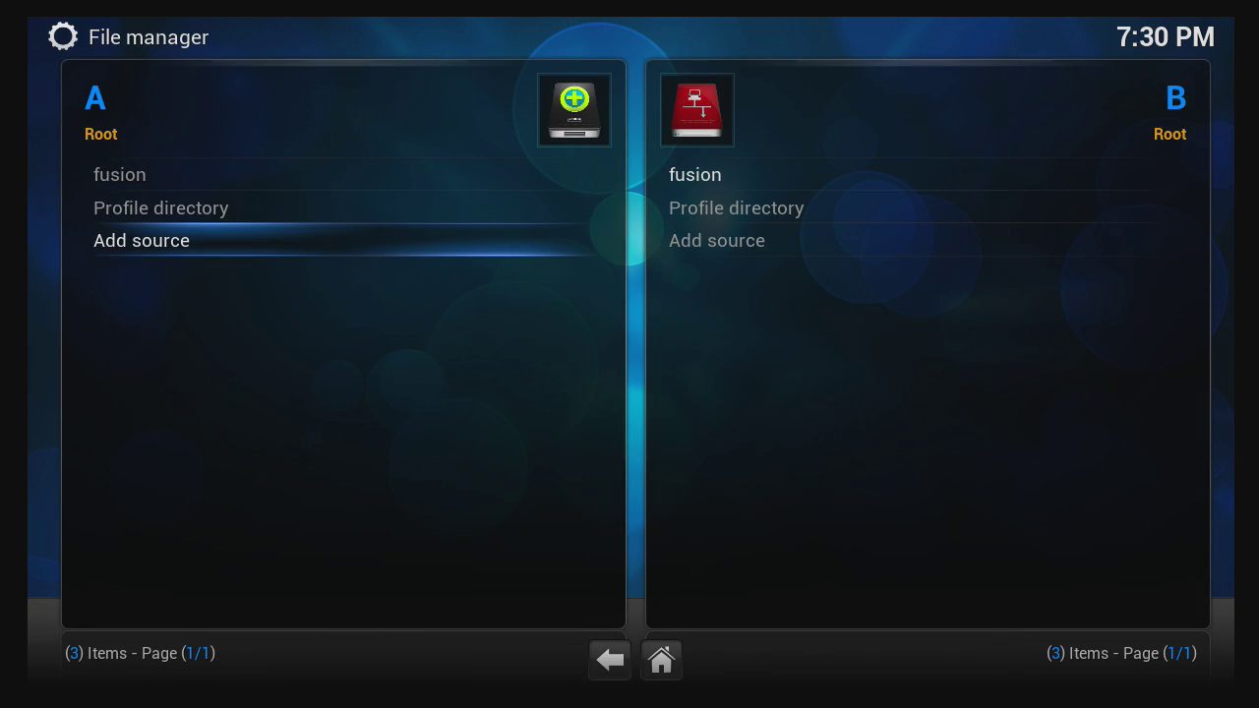
{"action": "key", "text": "Return"}
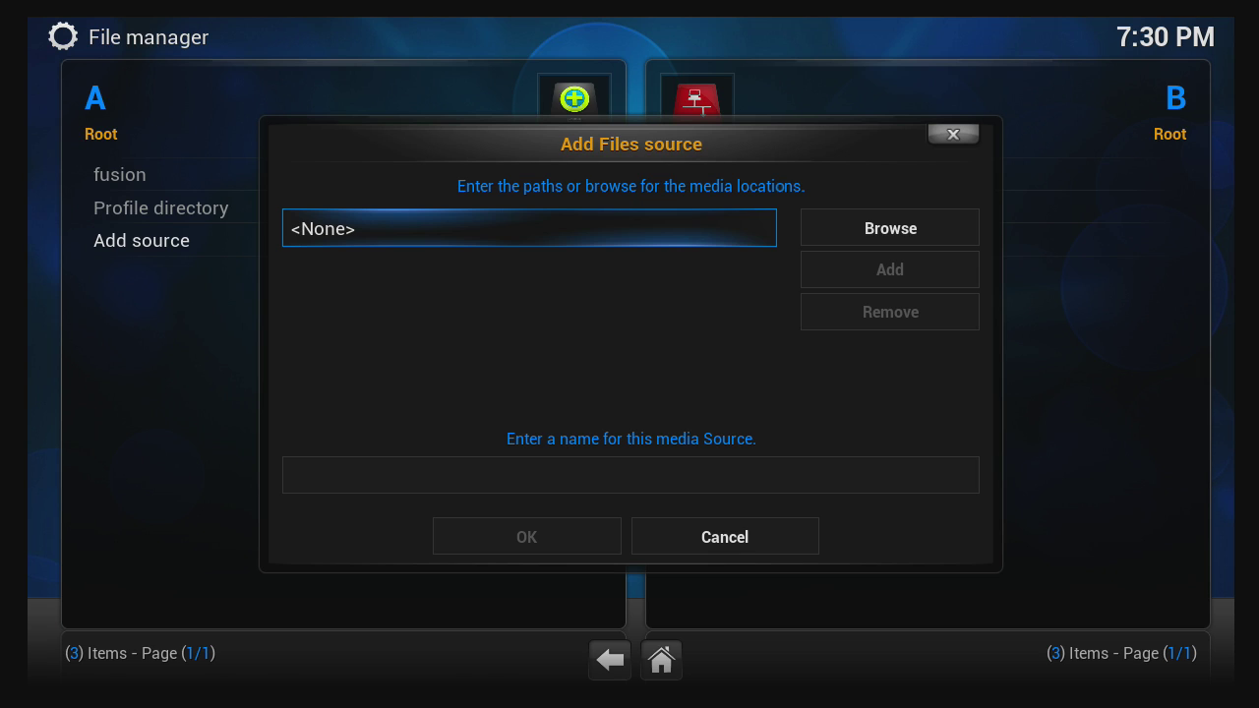
{"action": "key", "text": "Return"}
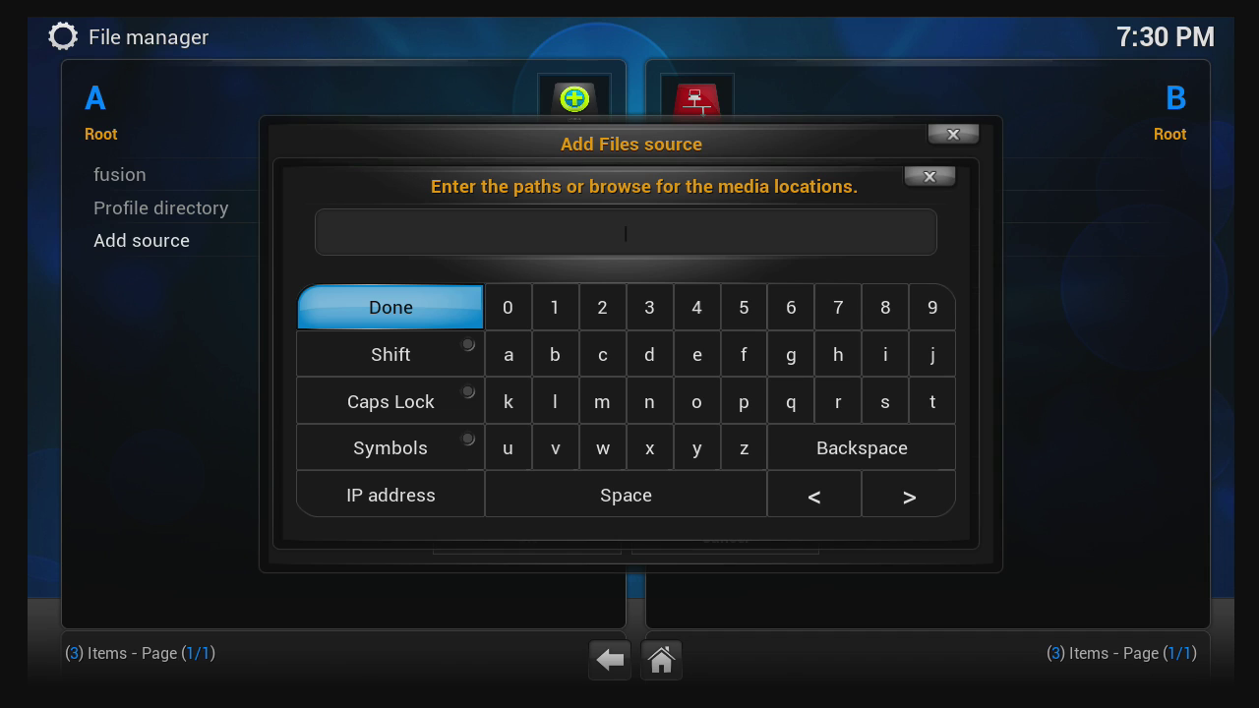
Enter 'http' into the source path field
{"action": "key", "text": "Down"}
{"action": "key", "text": "Left"}
{"action": "key", "text": "Left"}
{"action": "key", "text": "Left"}
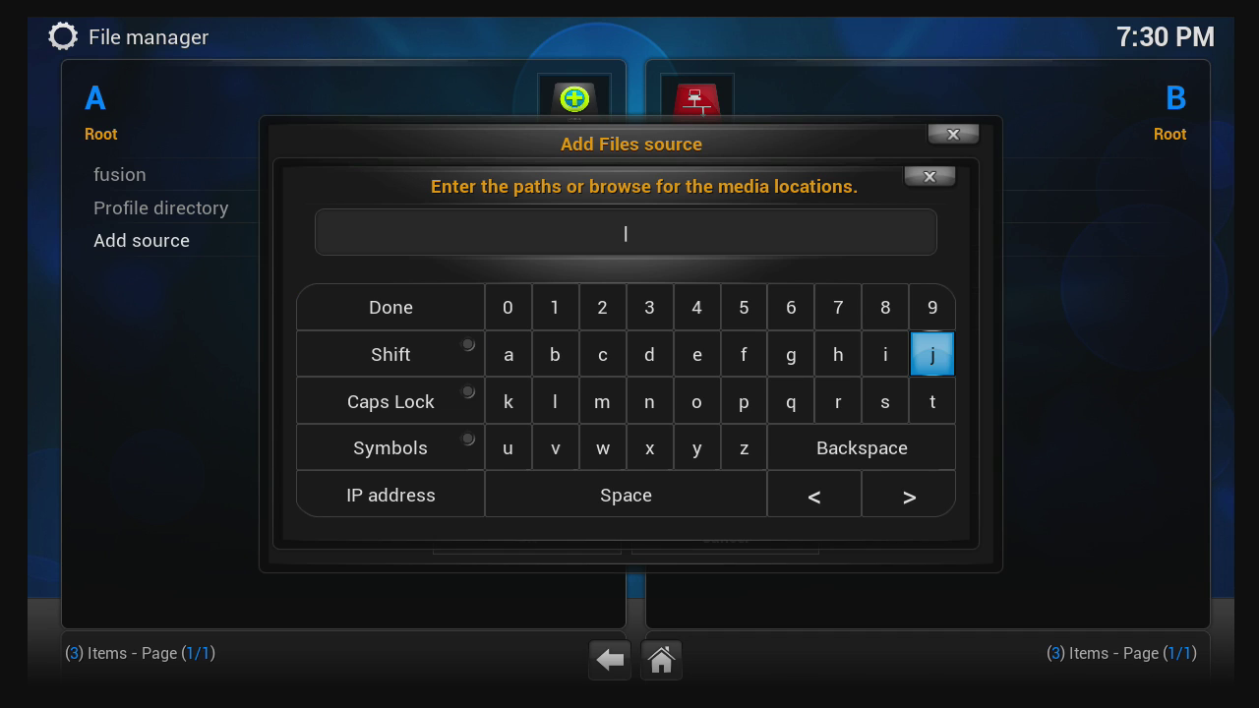
{"action": "key", "text": "Return"}
{"action": "key", "text": "Down"}
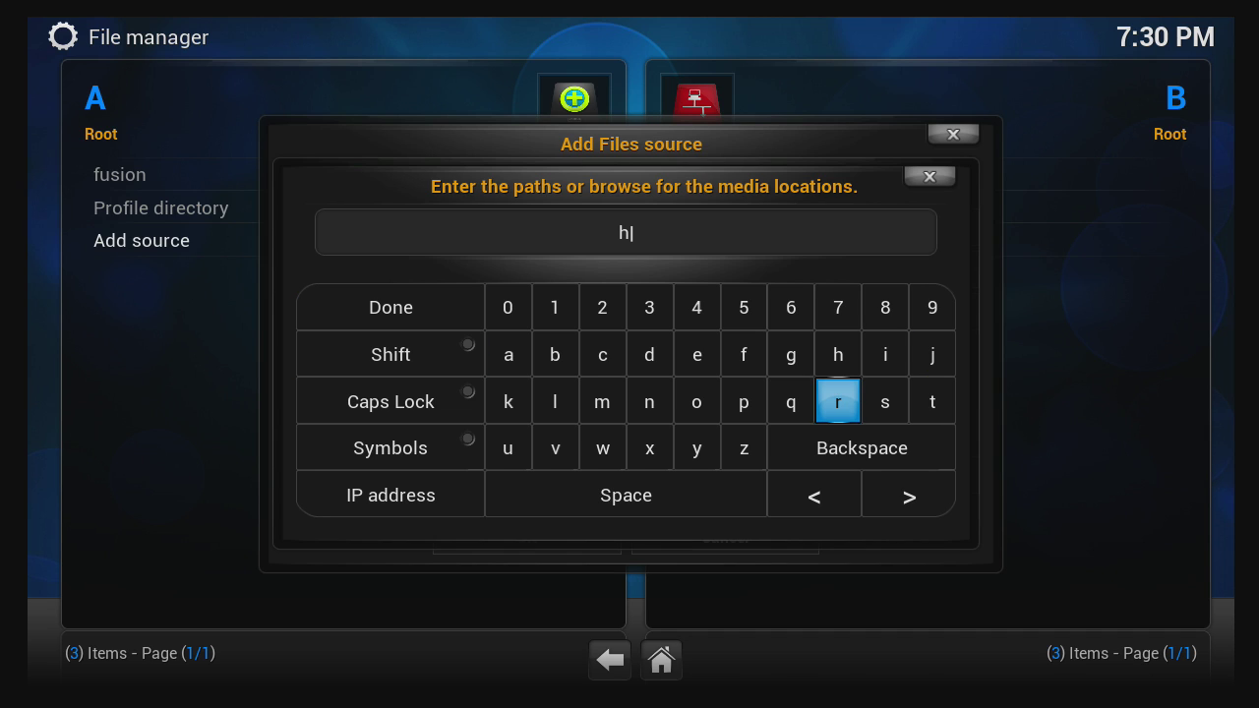
{"action": "key", "text": "Right"}
{"action": "key", "text": "Right"}
{"action": "key", "text": "Return"}
{"action": "key", "text": "Return"}
{"action": "key", "text": "Left"}
{"action": "key", "text": "Left"}
{"action": "key", "text": "Left"}
{"action": "key", "text": "Return"}
Add '://' after http using the symbol keys
{"action": "key", "text": "Down"}
{"action": "key", "text": "Left"}
{"action": "key", "text": "Left"}
{"action": "key", "text": "Left"}
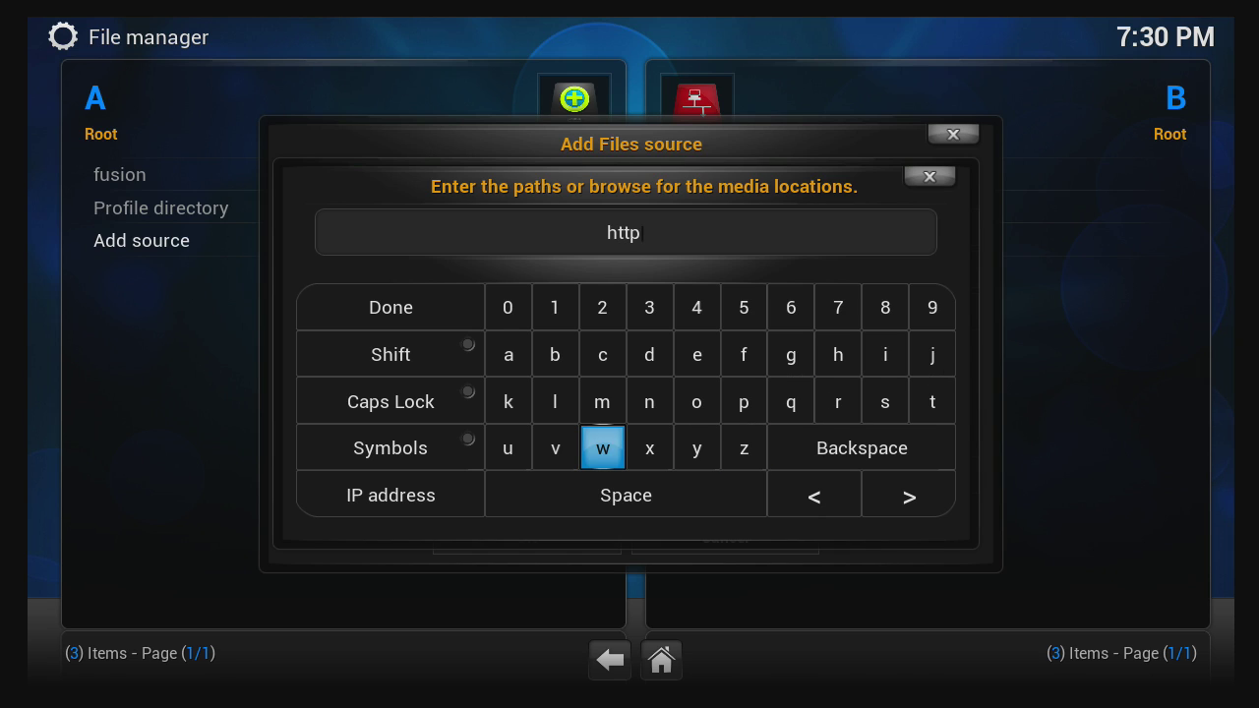
{"action": "key", "text": "Return"}
{"action": "key", "text": "Up"}
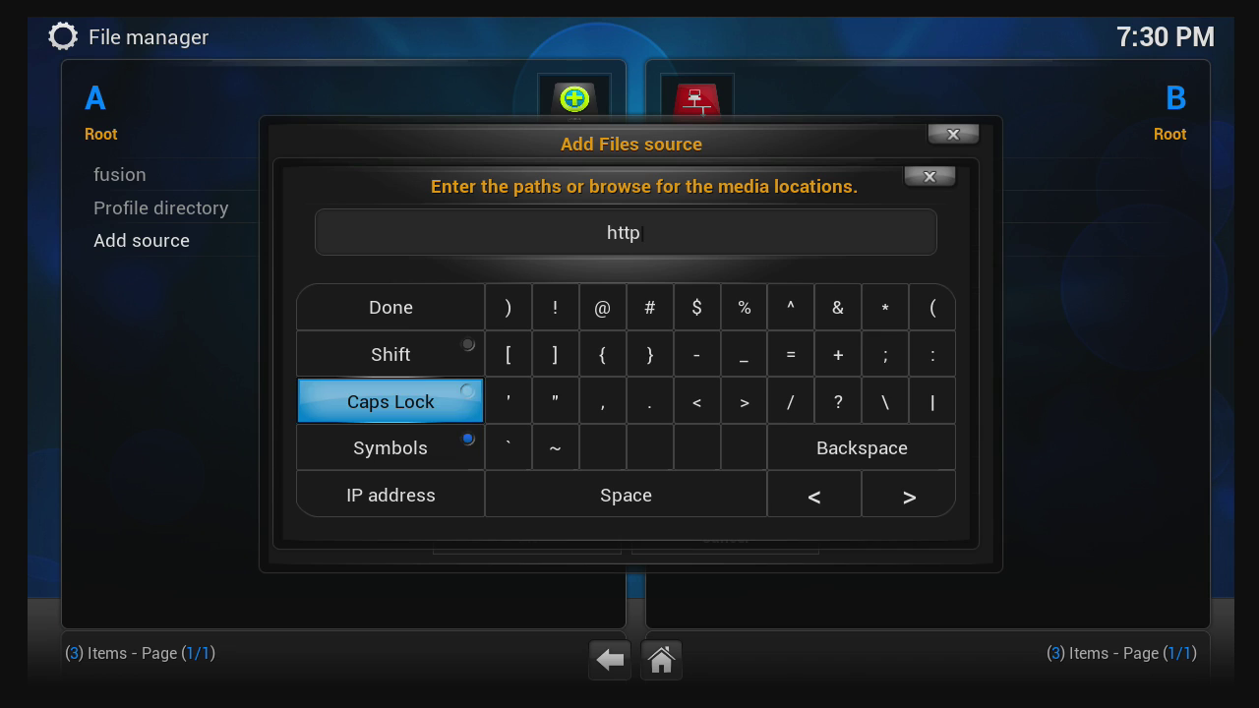
{"action": "key", "text": "Right"}
{"action": "key", "text": "Right"}
{"action": "key", "text": "Right"}
{"action": "key", "text": "Right"}
{"action": "key", "text": "Right"}
{"action": "key", "text": "Right"}
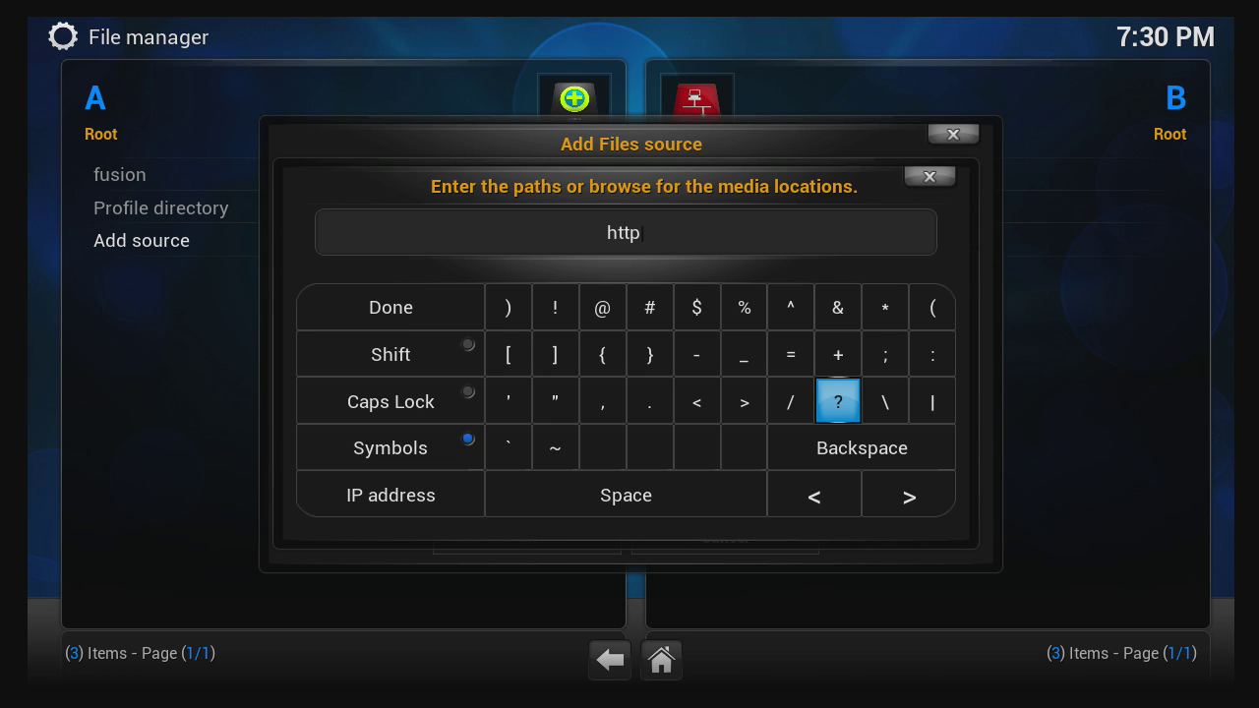
{"action": "key", "text": "Up"}
{"action": "key", "text": "Return"}
{"action": "key", "text": "Right"}
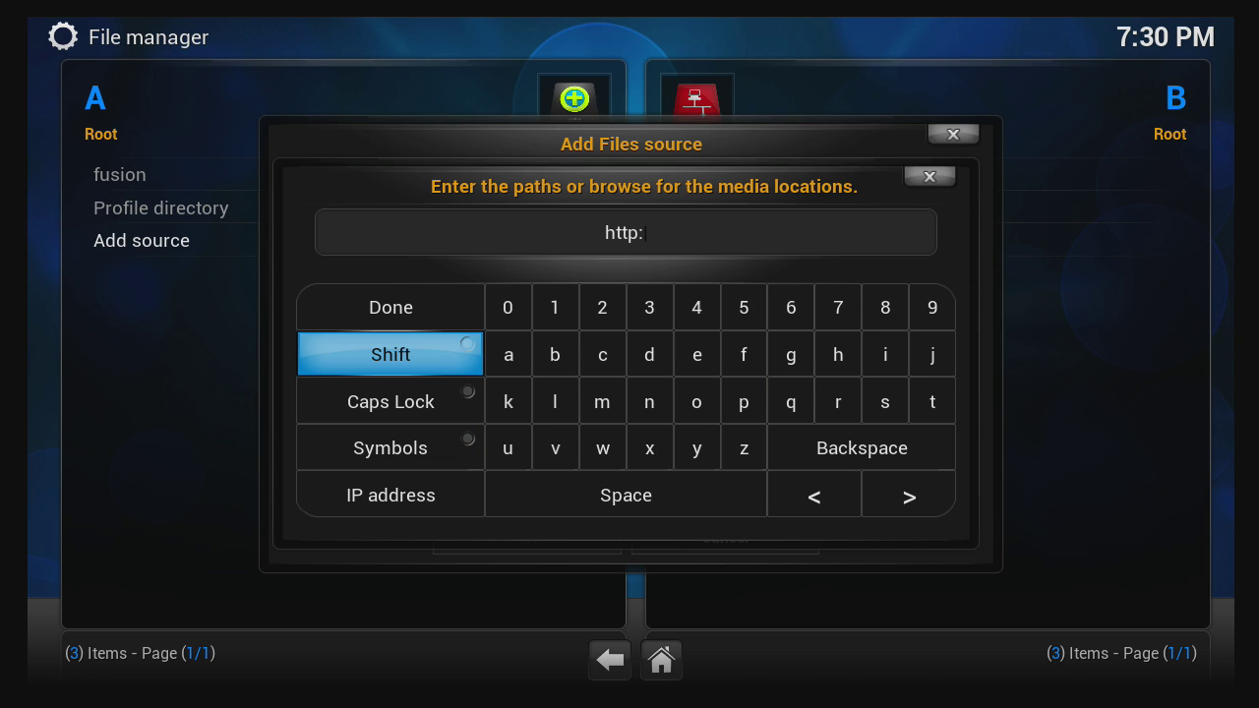
{"action": "key", "text": "Down"}
{"action": "key", "text": "Down"}
{"action": "key", "text": "Return"}
{"action": "key", "text": "Up"}
{"action": "key", "text": "Right"}
{"action": "key", "text": "Right"}
{"action": "key", "text": "Right"}
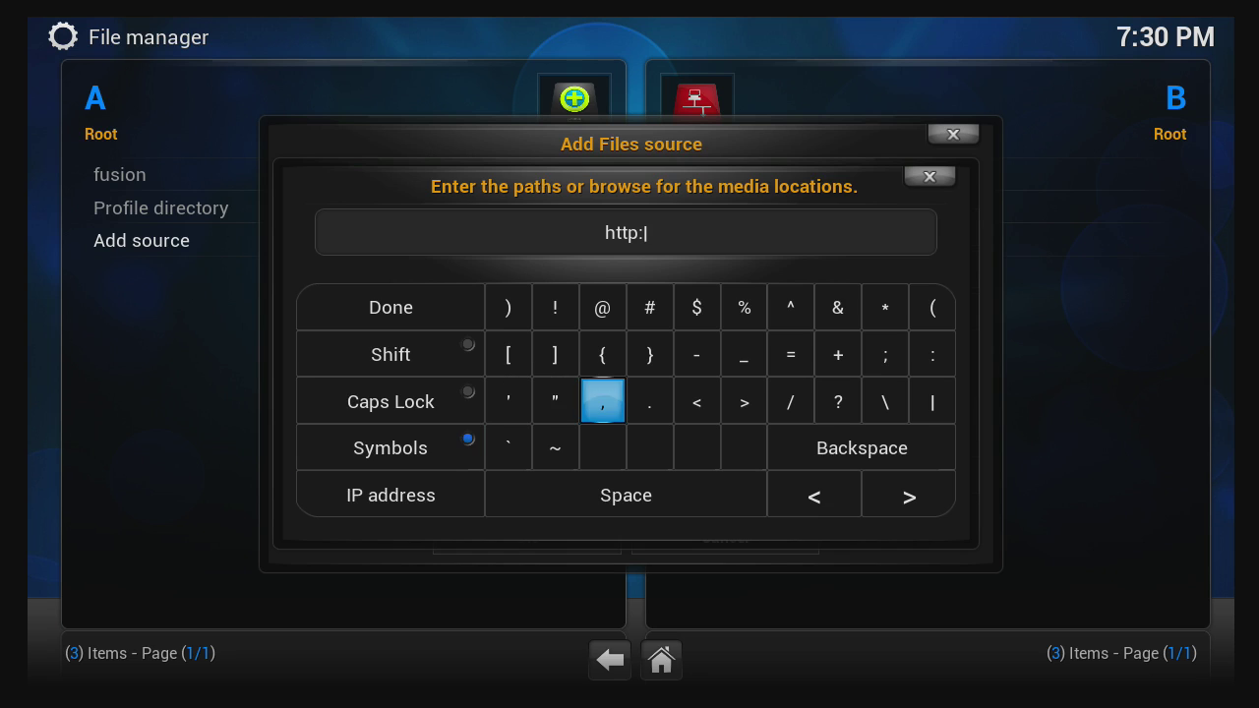
{"action": "key", "text": "Return"}
{"action": "key", "text": "Left"}
{"action": "key", "text": "Left"}
{"action": "key", "text": "Left"}
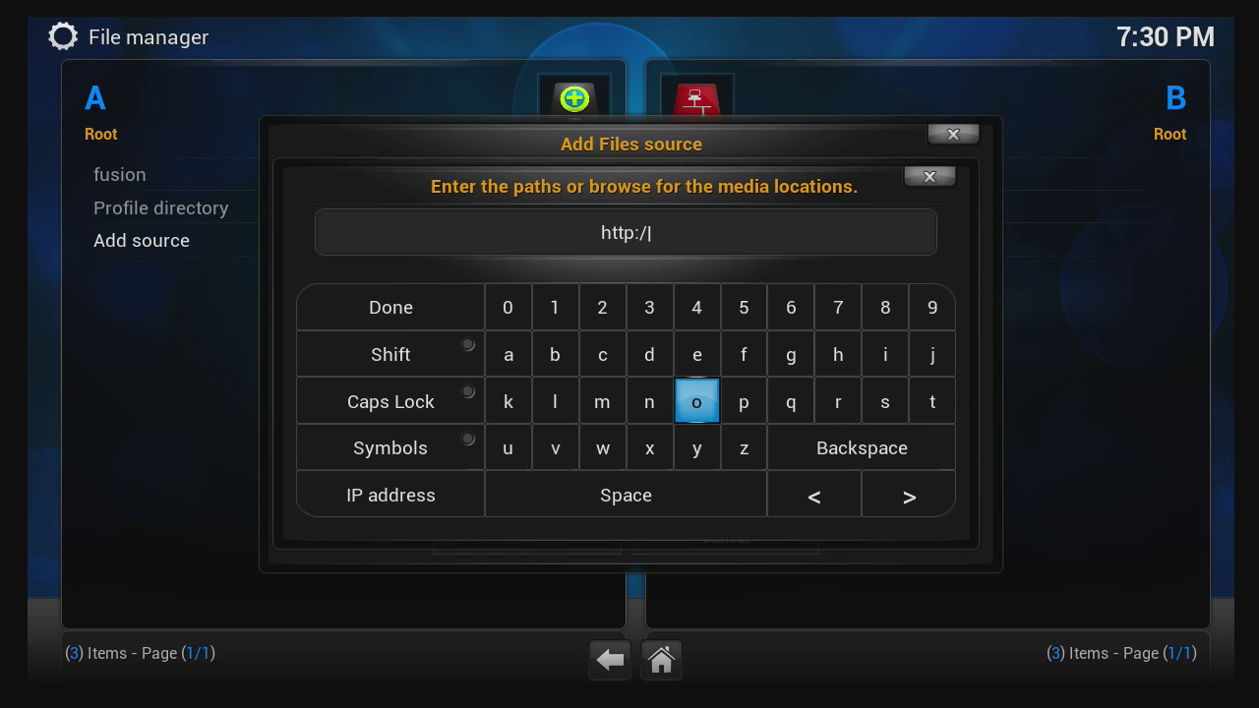
{"action": "key", "text": "Down"}
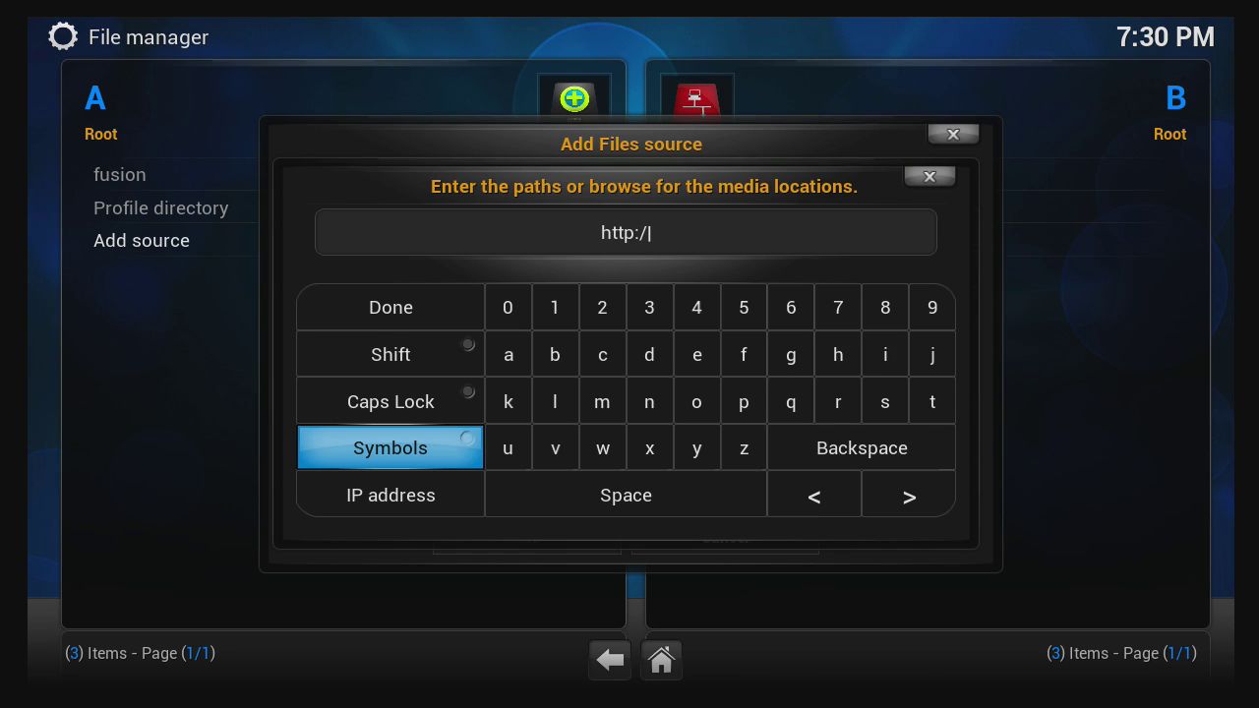
{"action": "key", "text": "Return"}
{"action": "key", "text": "Up"}
{"action": "key", "text": "Right"}
{"action": "key", "text": "Right"}
{"action": "key", "text": "Right"}
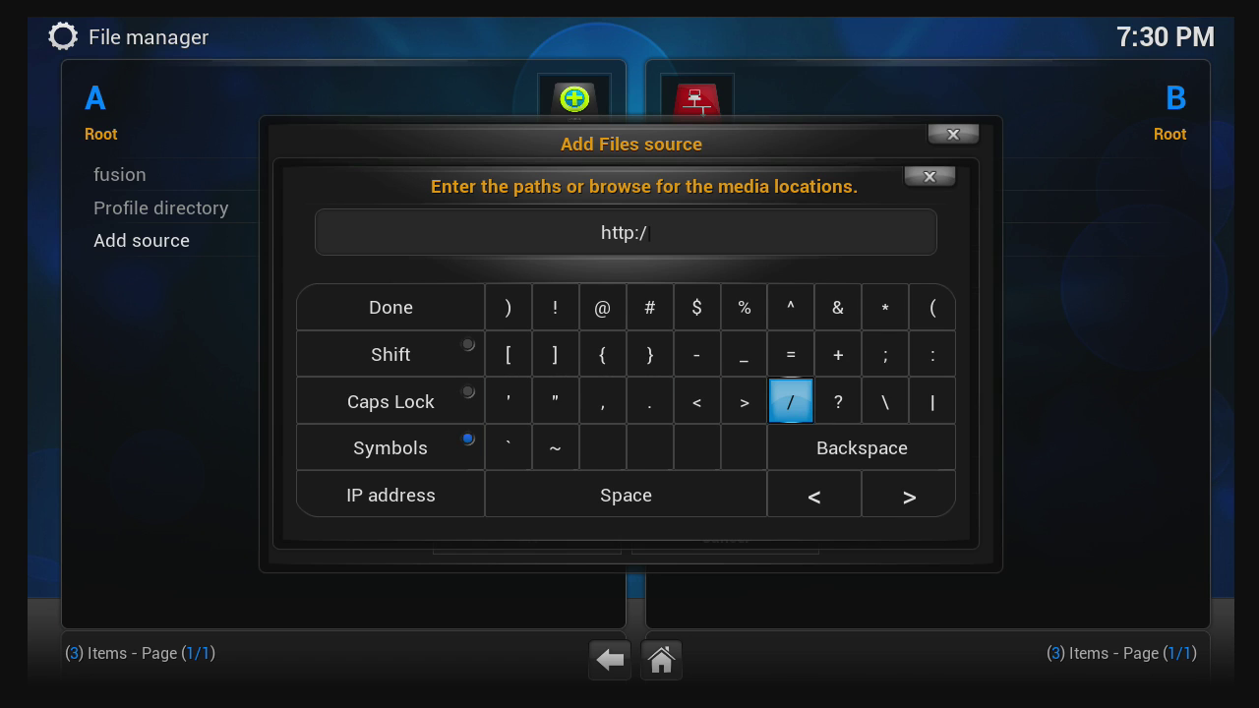
{"action": "key", "text": "Return"}
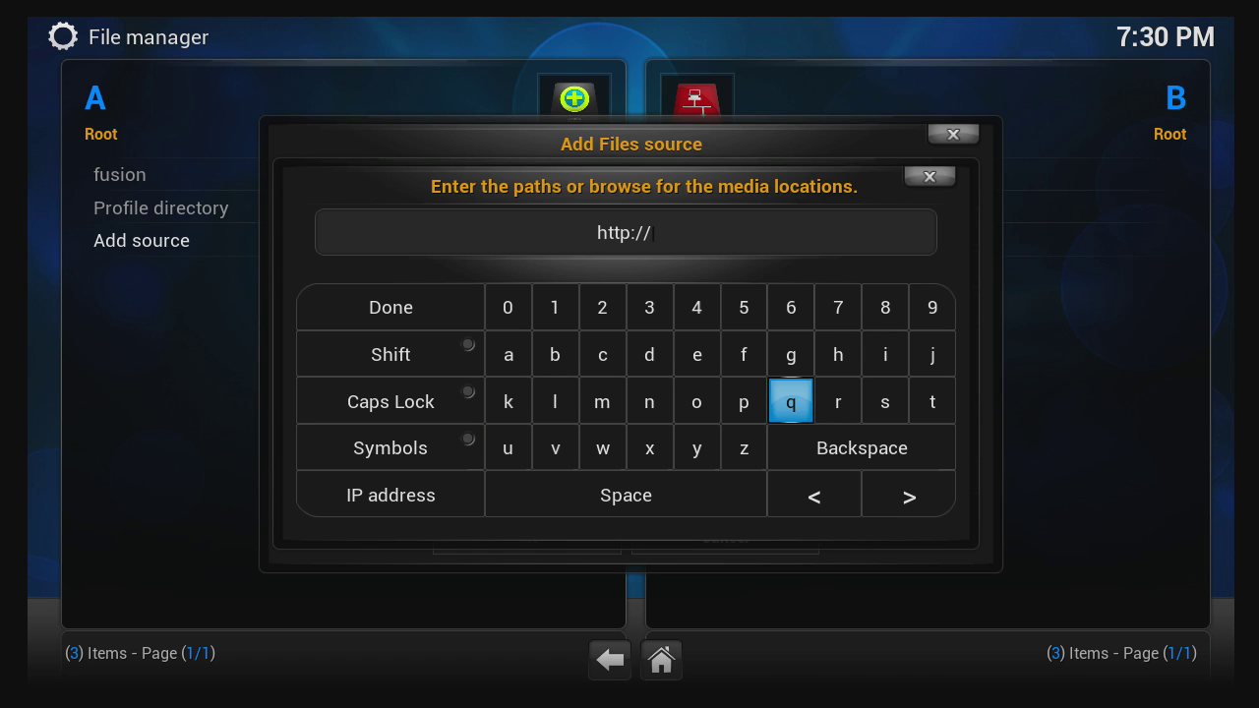
{"action": "key", "text": "Up"}
{"action": "key", "text": "Right"}
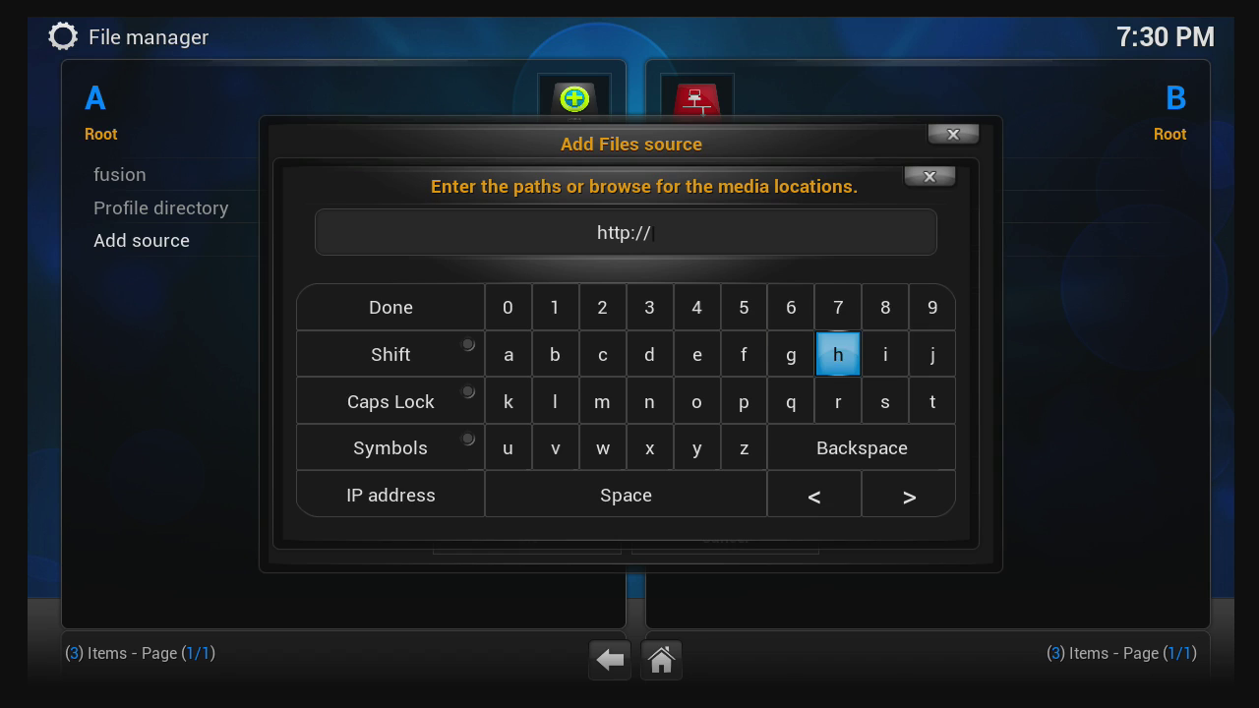
{"action": "key", "text": "Right"}
{"action": "key", "text": "Return"}
{"action": "key", "text": "Down"}
{"action": "key", "text": "Left"}
{"action": "key", "text": "Left"}
{"action": "key", "text": "Left"}
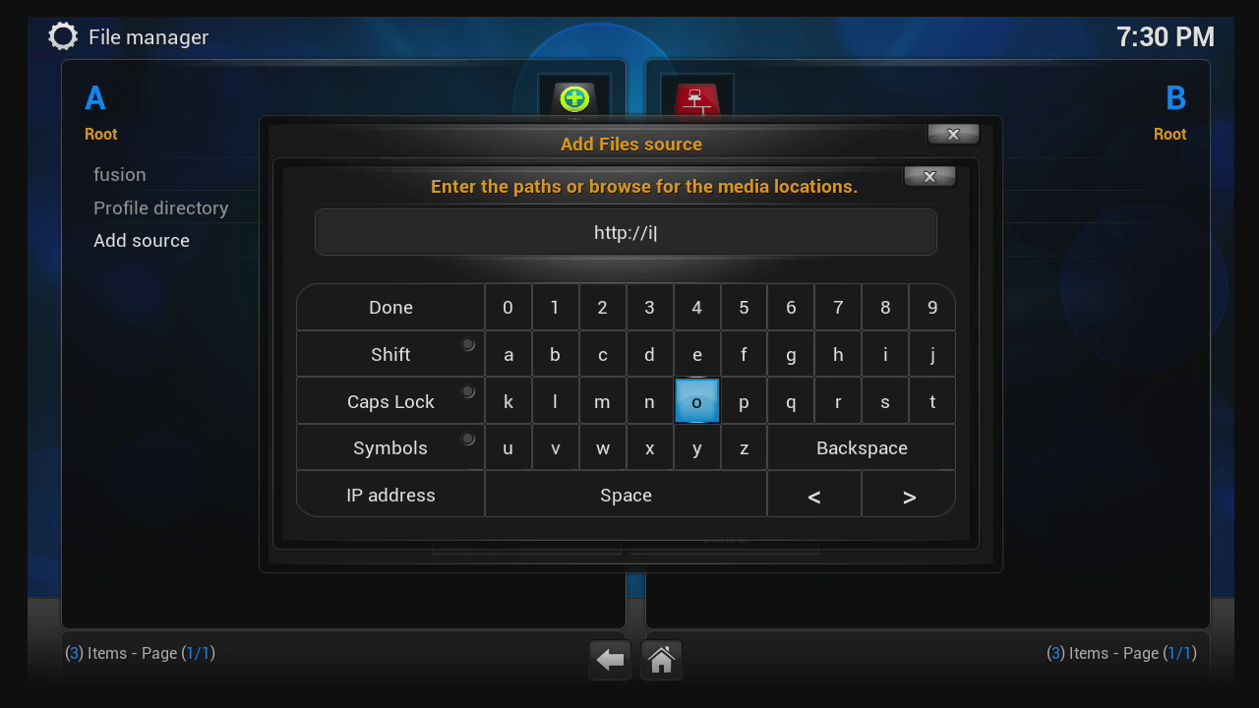
{"action": "key", "text": "Return"}
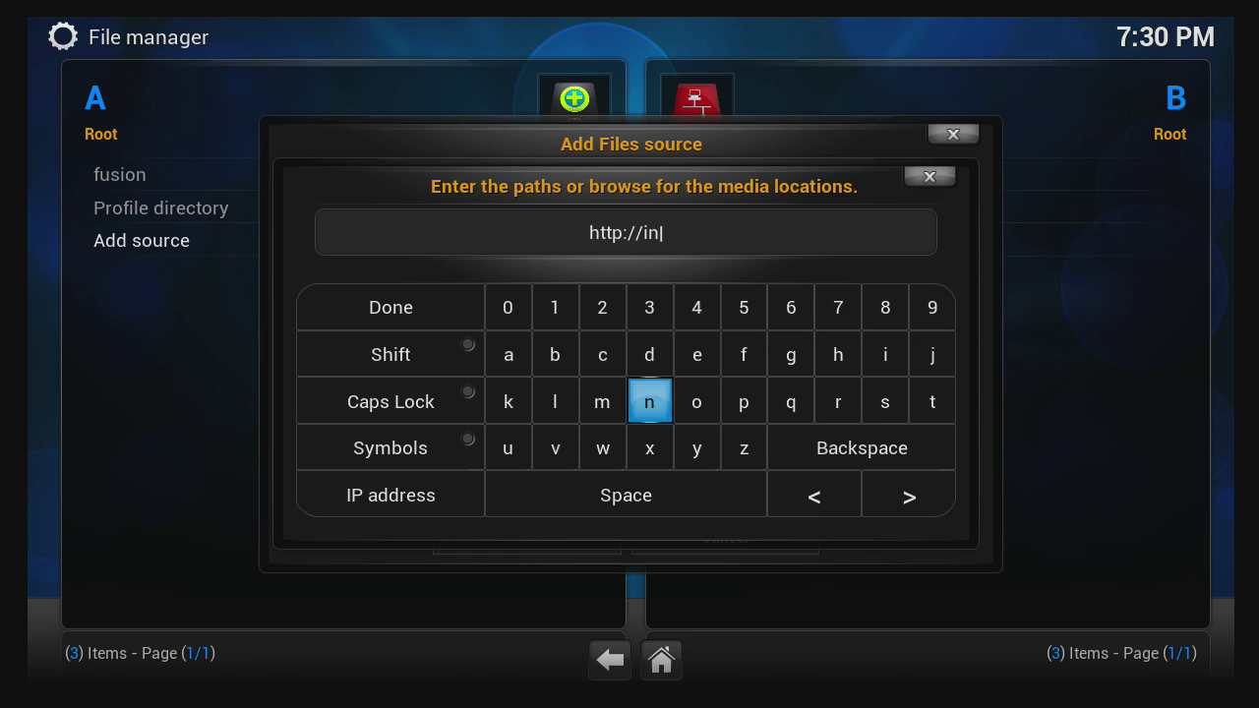
{"action": "key", "text": "Right"}
{"action": "key", "text": "Right"}
{"action": "key", "text": "Right"}
{"action": "key", "text": "Right"}
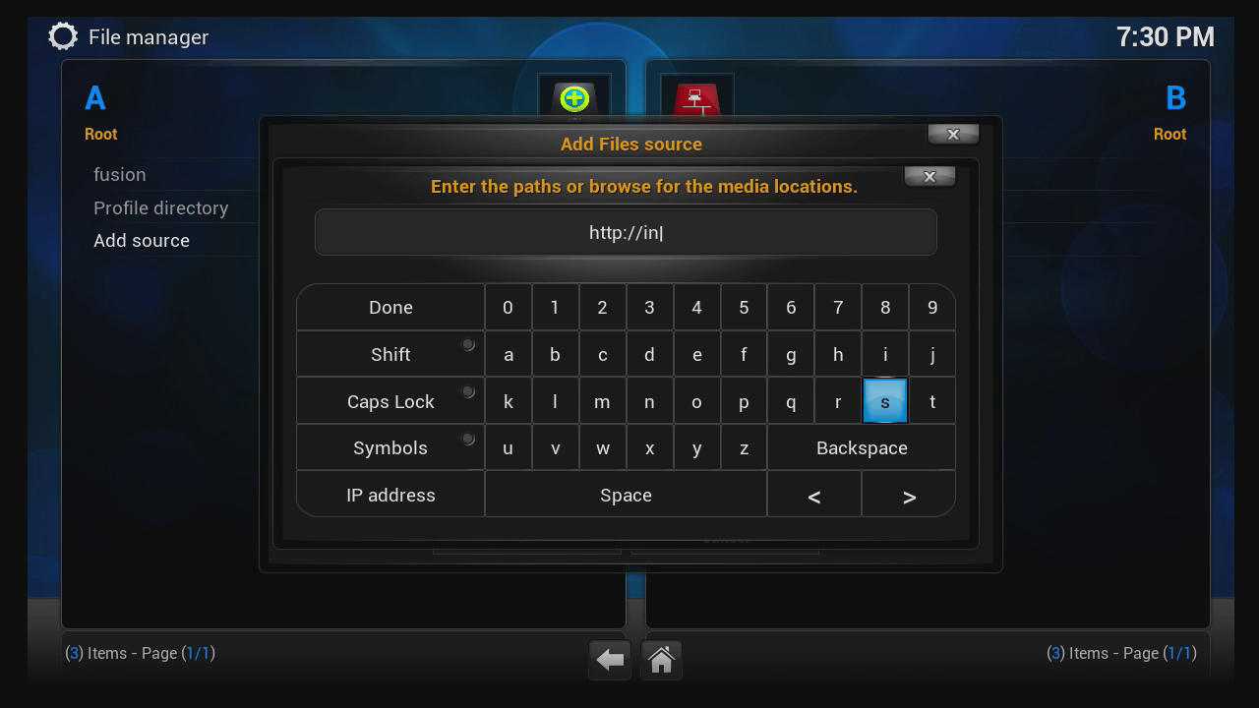
{"action": "key", "text": "Return"}
{"action": "key", "text": "Right"}
{"action": "key", "text": "Return"}
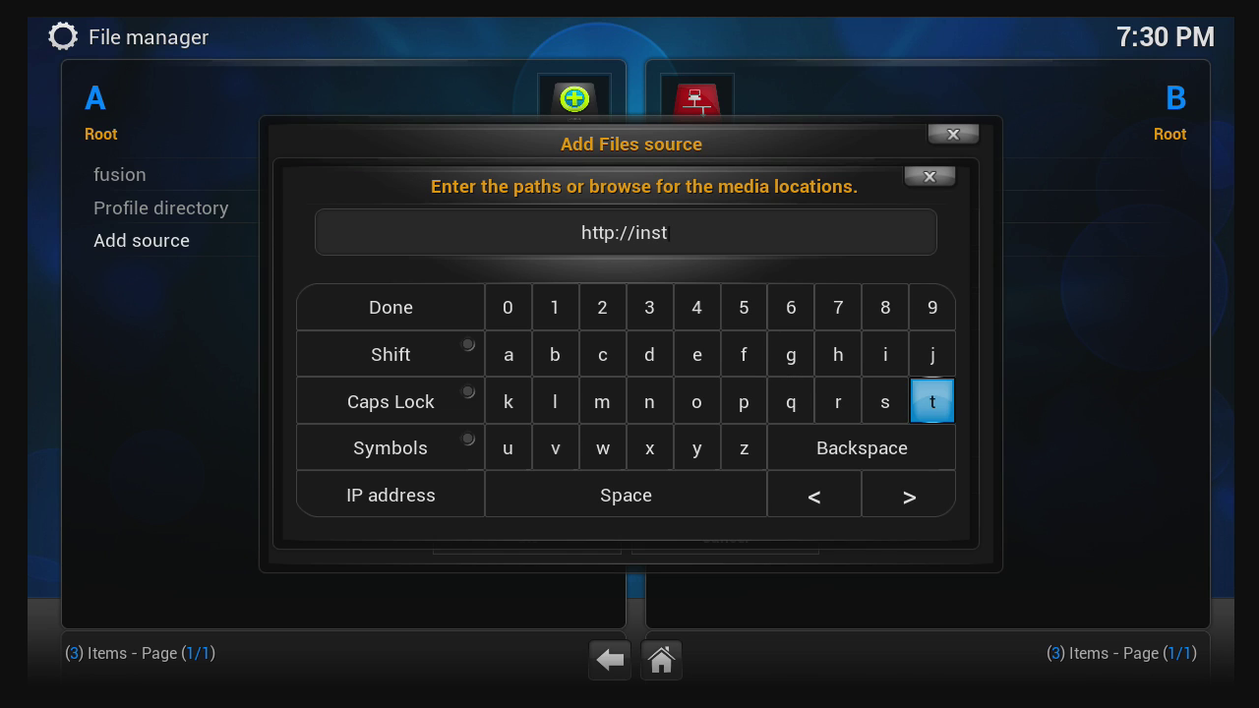
{"action": "key", "text": "Right"}
{"action": "key", "text": "Right"}
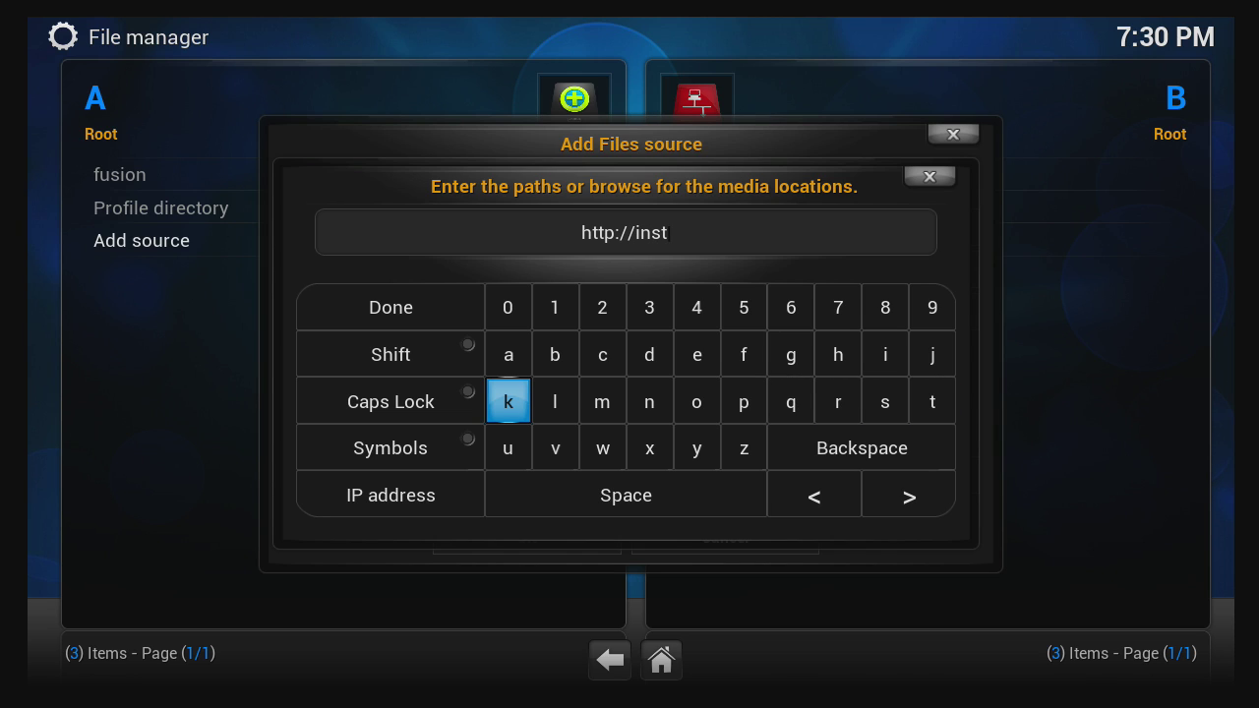
{"action": "key", "text": "Up"}
{"action": "key", "text": "Return"}
{"action": "key", "text": "Down"}
{"action": "key", "text": "Right"}
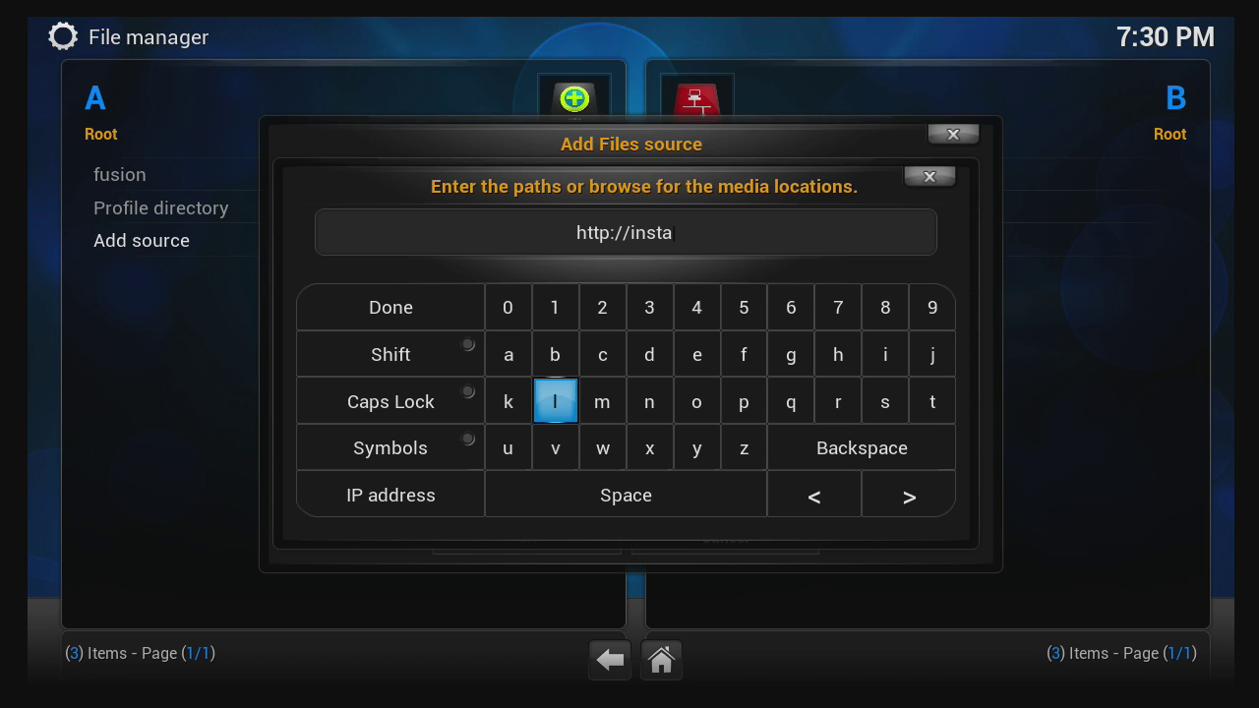
{"action": "key", "text": "Return"}
{"action": "key", "text": "Return"}
{"action": "key", "text": "Left"}
{"action": "key", "text": "Left"}
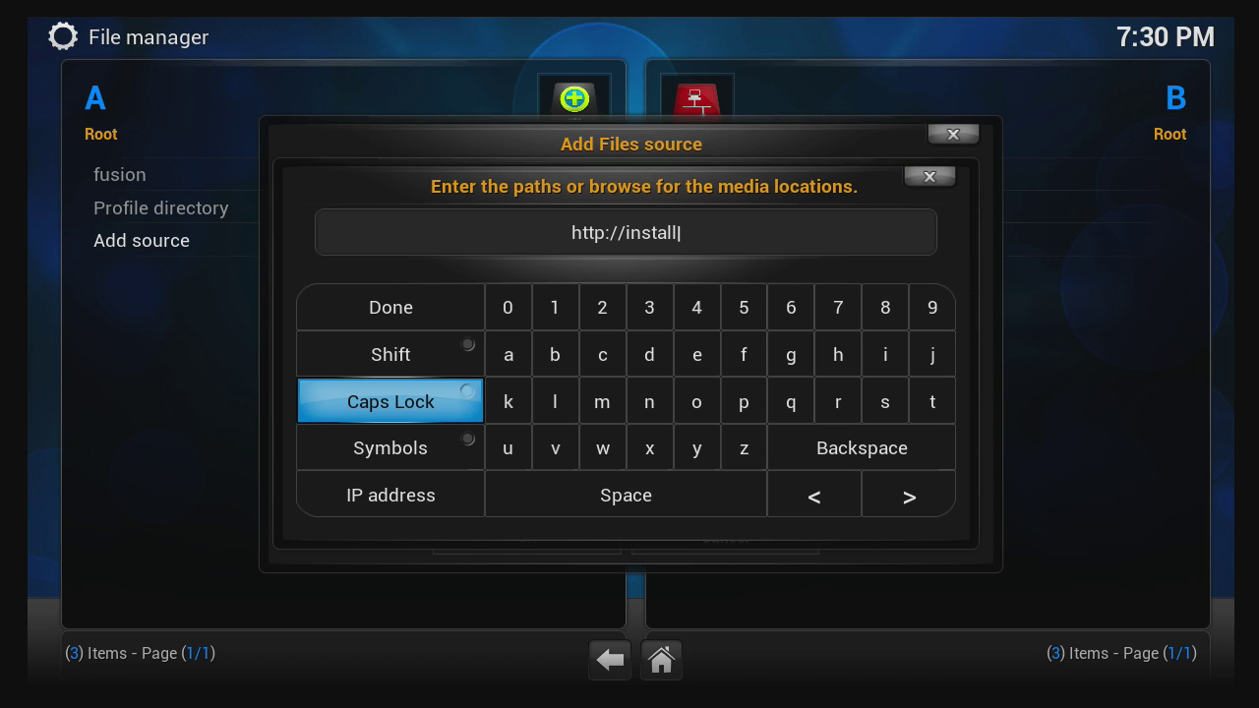
{"action": "key", "text": "Down"}
{"action": "key", "text": "Return"}
{"action": "key", "text": "Up"}
{"action": "key", "text": "Right"}
{"action": "key", "text": "Right"}
{"action": "key", "text": "Right"}
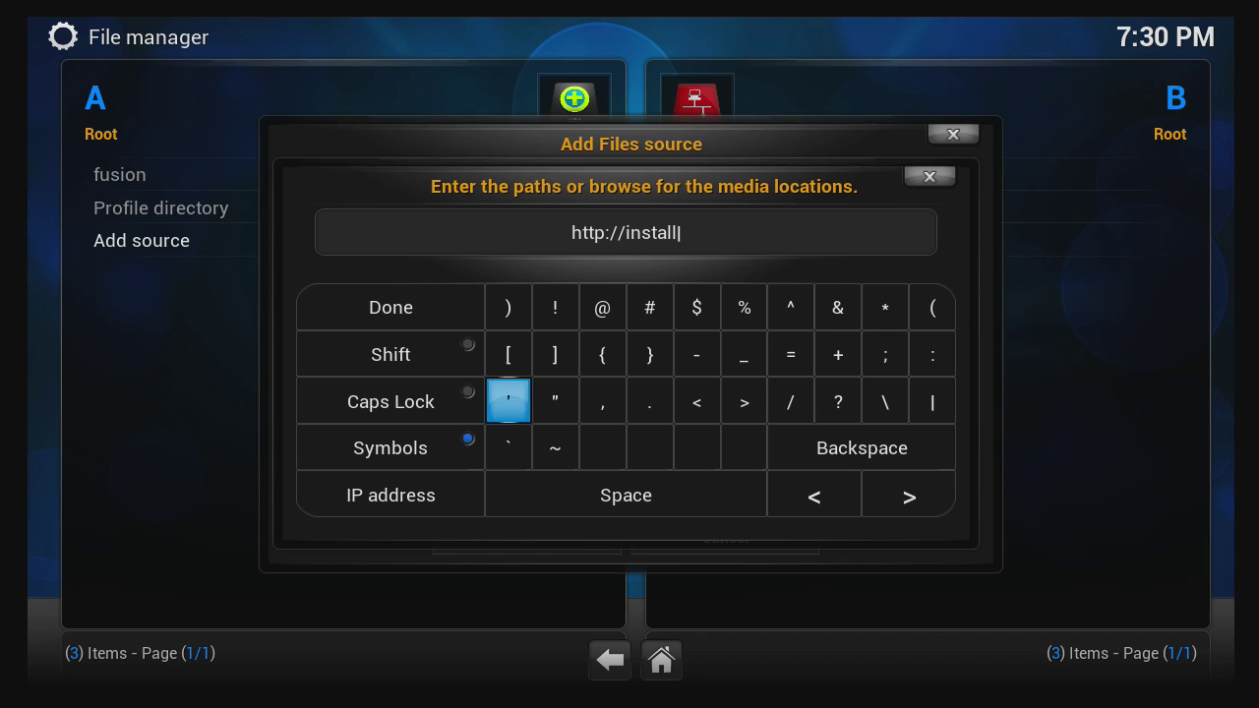
{"action": "key", "text": "Return"}
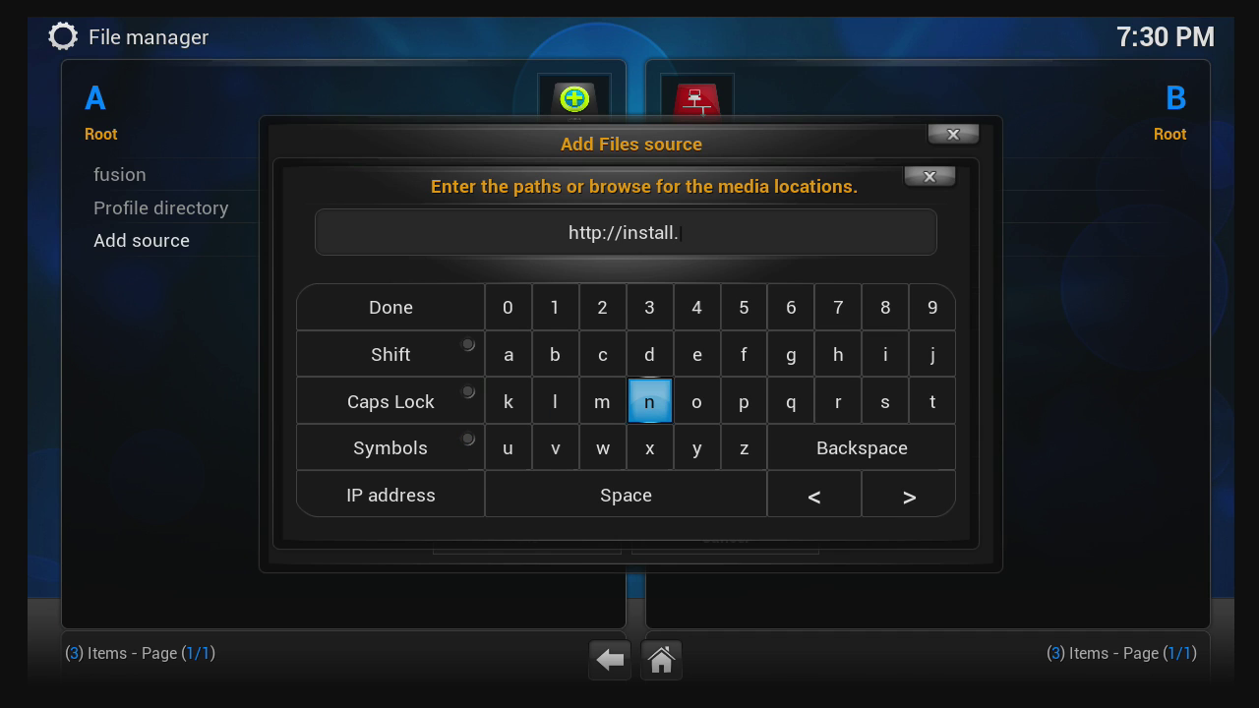
{"action": "key", "text": "Left"}
{"action": "key", "text": "Return"}
{"action": "key", "text": "Left"}
{"action": "key", "text": "Left"}
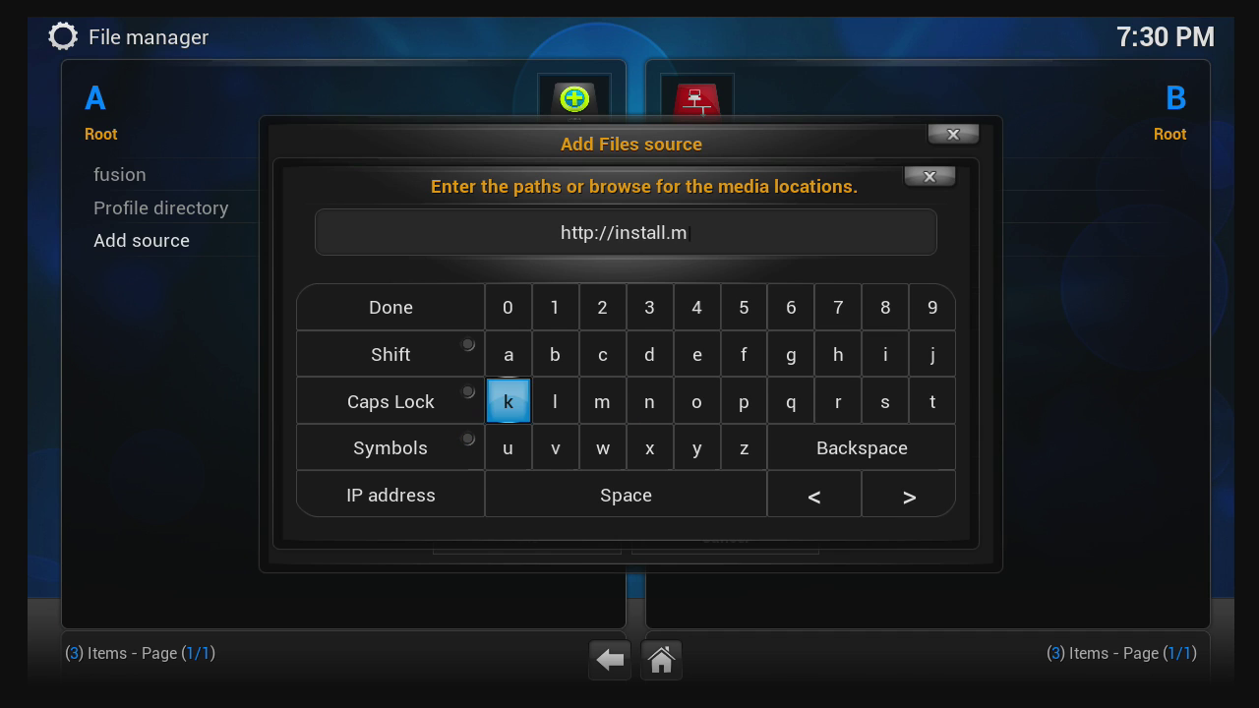
{"action": "key", "text": "Up"}
{"action": "key", "text": "Return"}
{"action": "key", "text": "Down"}
{"action": "key", "text": "Left"}
{"action": "key", "text": "Left"}
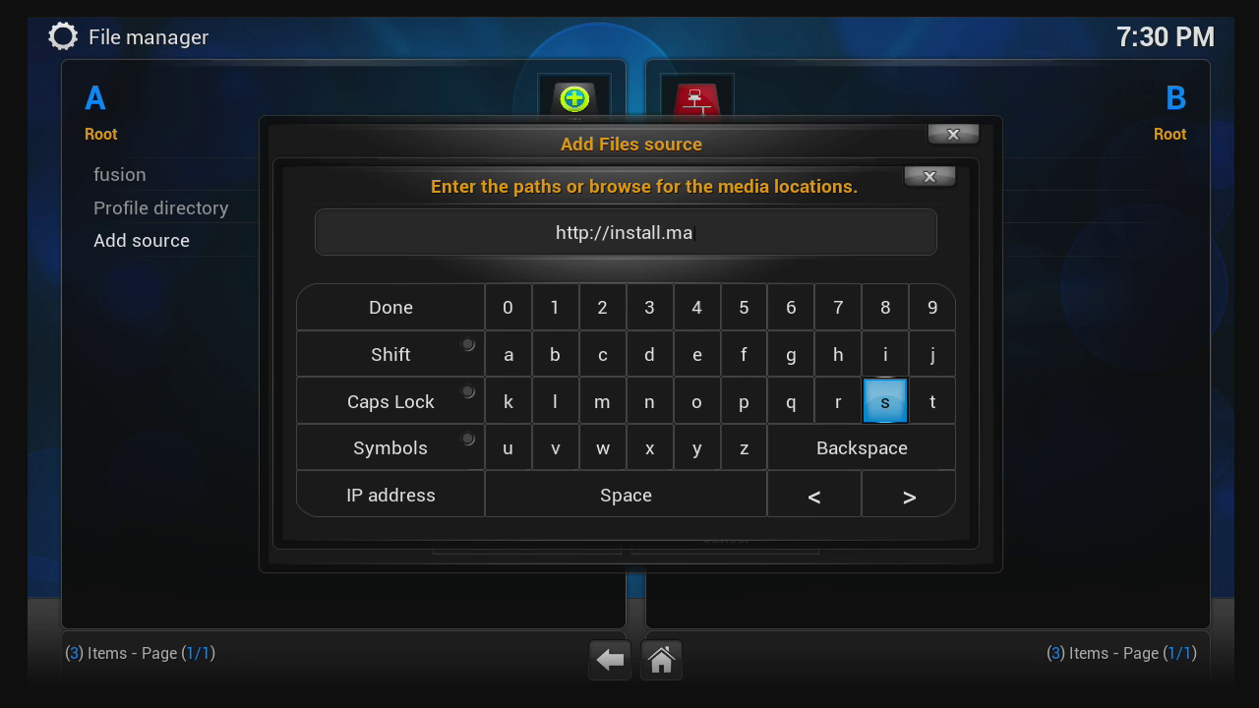
{"action": "key", "text": "Return"}
{"action": "key", "text": "Left"}
{"action": "key", "text": "Up"}
{"action": "key", "text": "Return"}
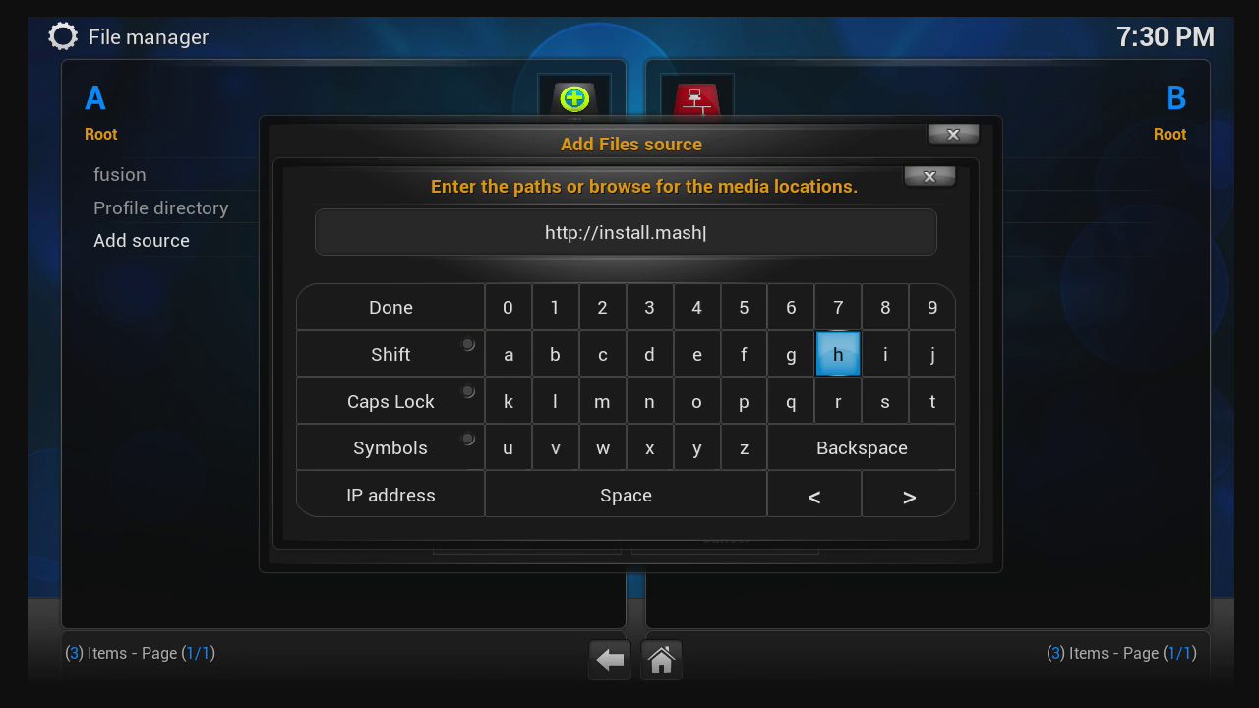
{"action": "key", "text": "Down"}
Add 'upx' to the address, deleting a mistakenly typed trailing a
{"action": "key", "text": "Right"}
{"action": "key", "text": "Right"}
{"action": "key", "text": "Down"}
{"action": "key", "text": "Right"}
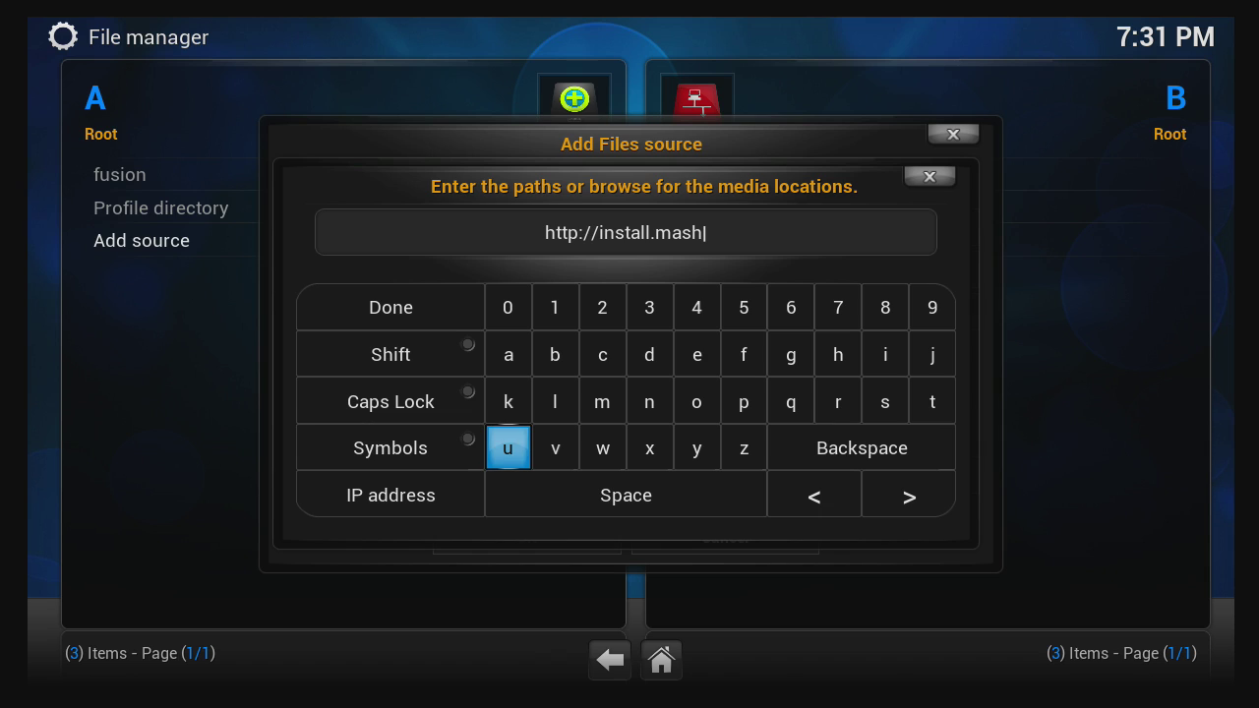
{"action": "key", "text": "Return"}
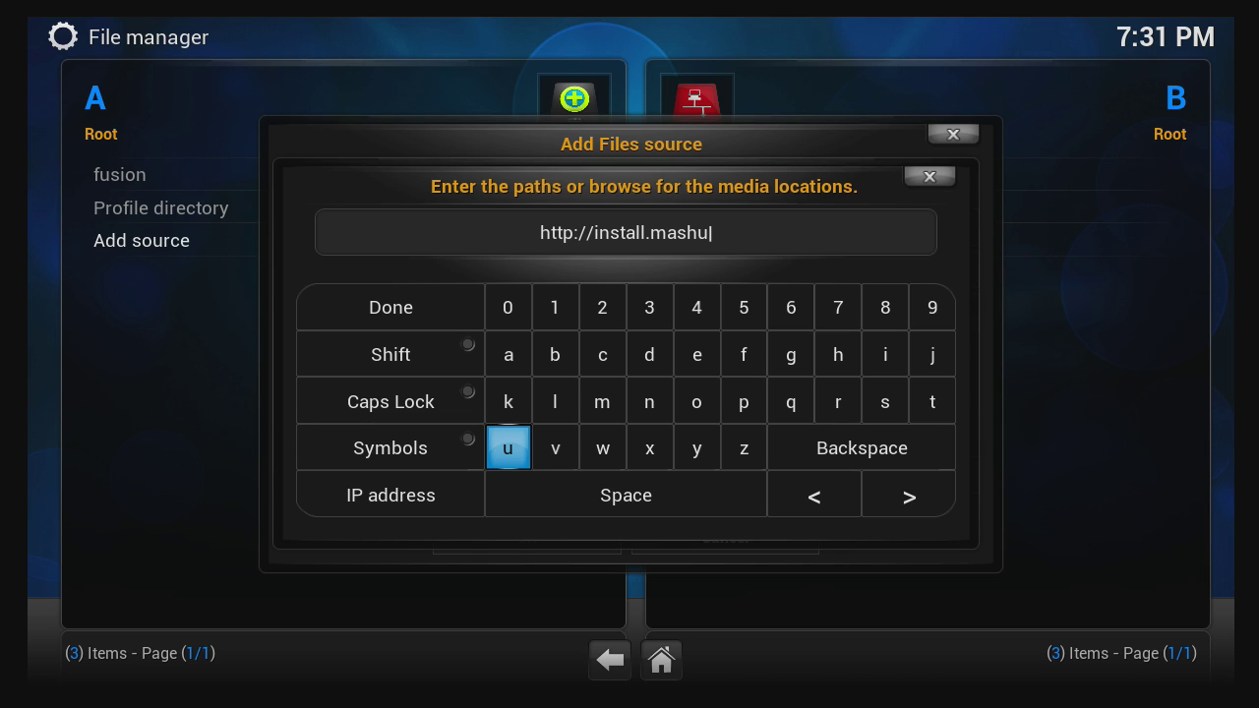
{"action": "key", "text": "Left"}
{"action": "key", "text": "Left"}
{"action": "key", "text": "Left"}
{"action": "key", "text": "Up"}
{"action": "key", "text": "Return"}
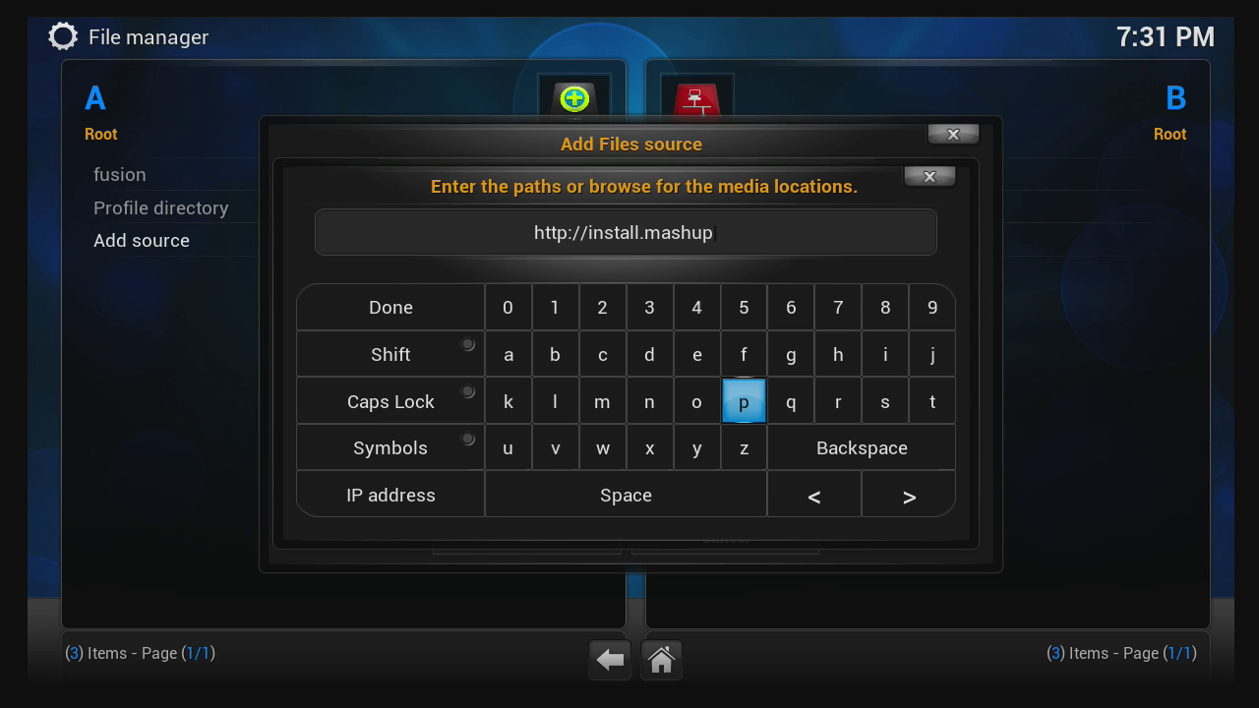
{"action": "key", "text": "Down"}
{"action": "key", "text": "Left"}
{"action": "key", "text": "Left"}
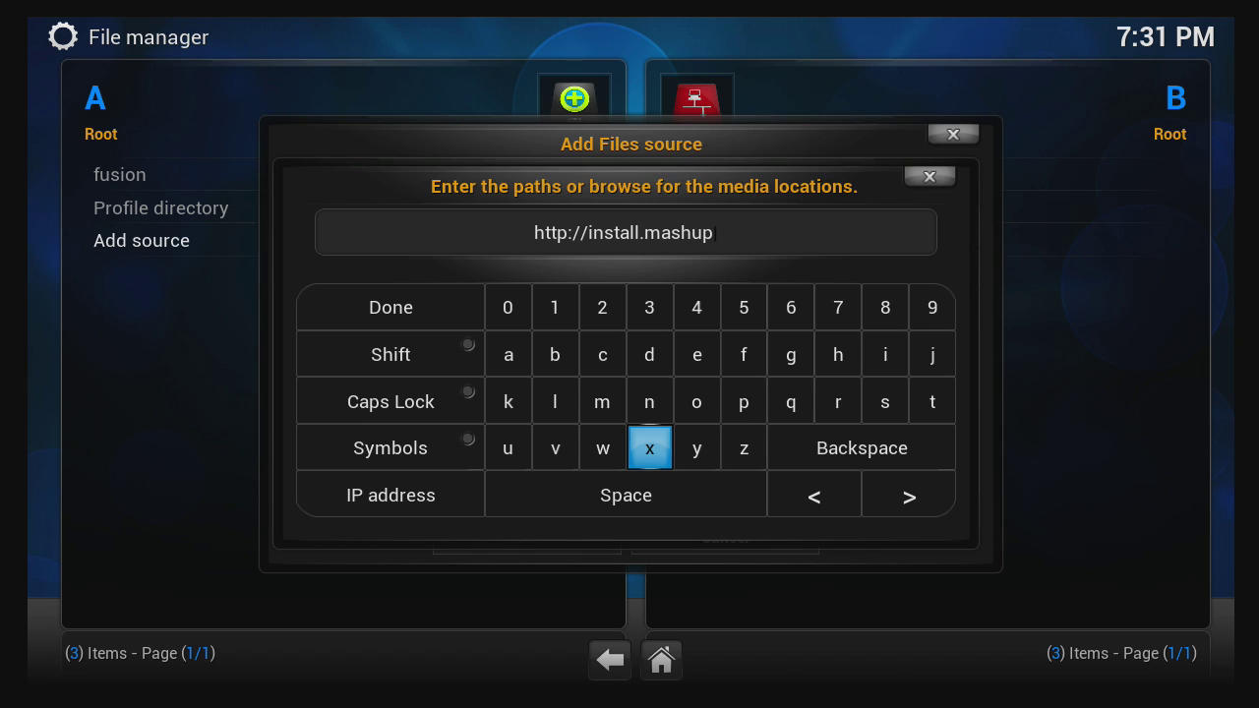
{"action": "key", "text": "Return"}
{"action": "key", "text": "Up"}
{"action": "key", "text": "Up"}
{"action": "key", "text": "Up"}
{"action": "key", "text": "Down"}
{"action": "key", "text": "Left"}
{"action": "key", "text": "Left"}
{"action": "key", "text": "Left"}
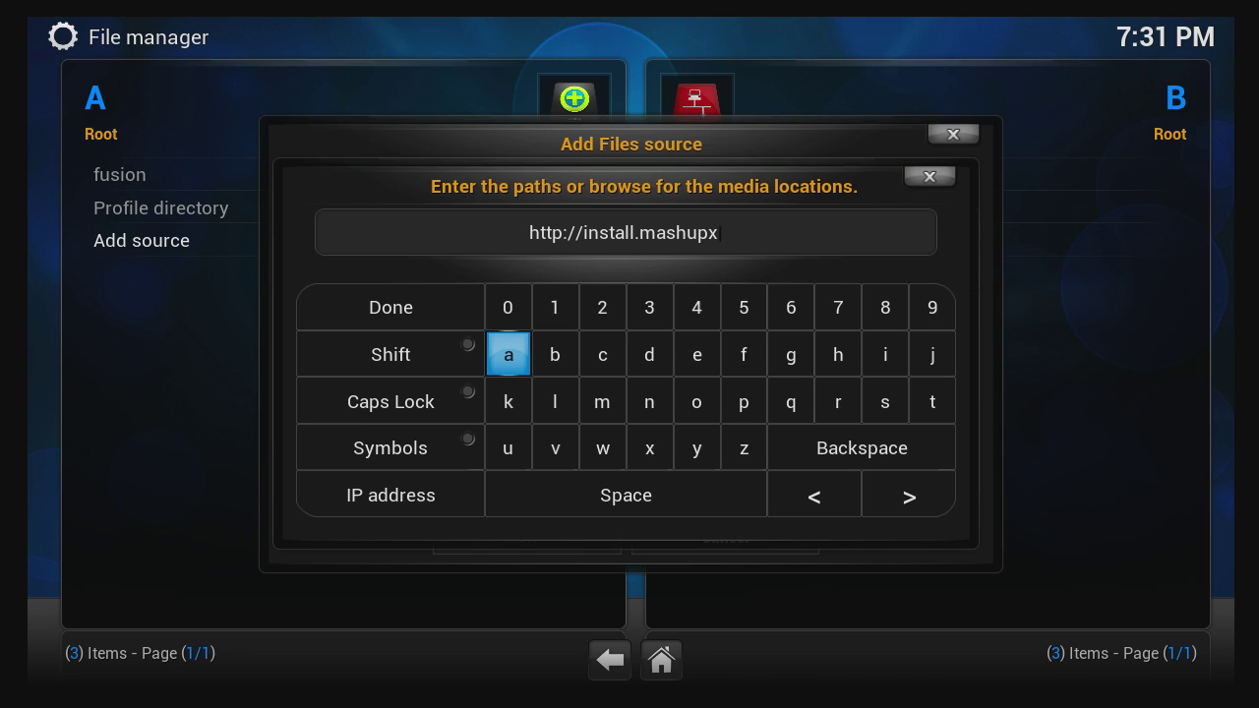
{"action": "key", "text": "Return"}
{"action": "key", "text": "Down"}
{"action": "key", "text": "Down"}
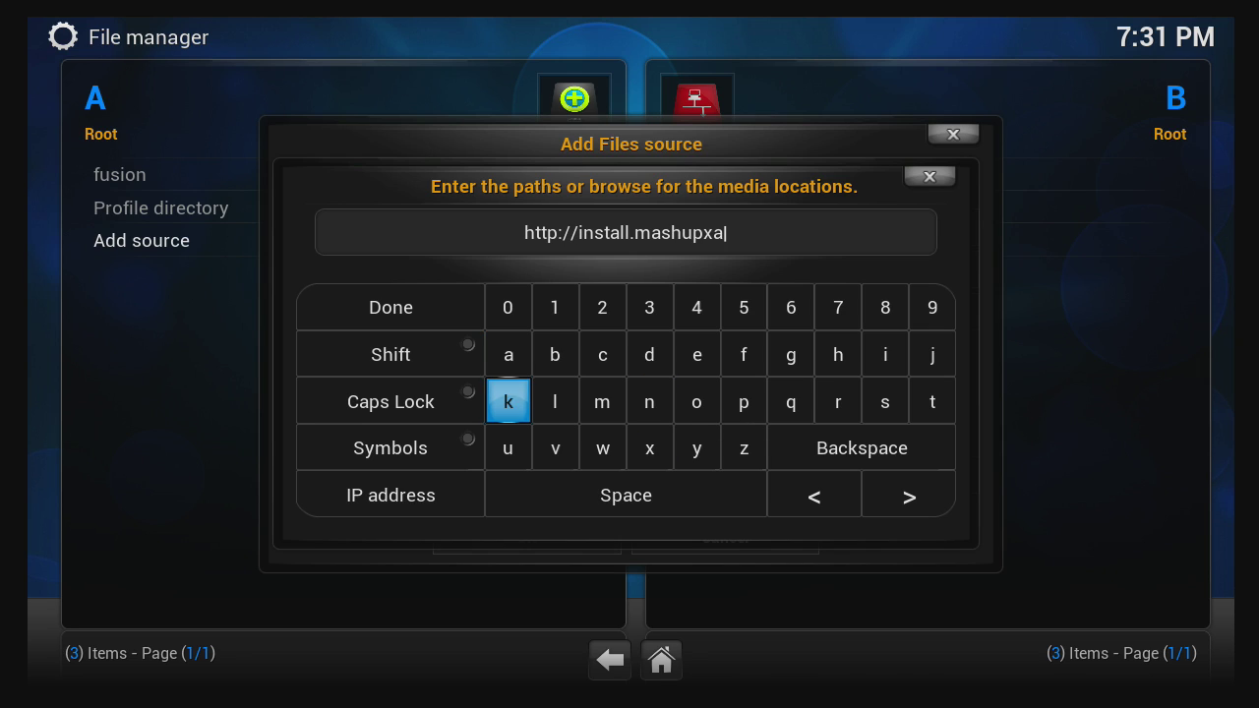
{"action": "key", "text": "Left"}
{"action": "key", "text": "Left"}
{"action": "key", "text": "Return"}
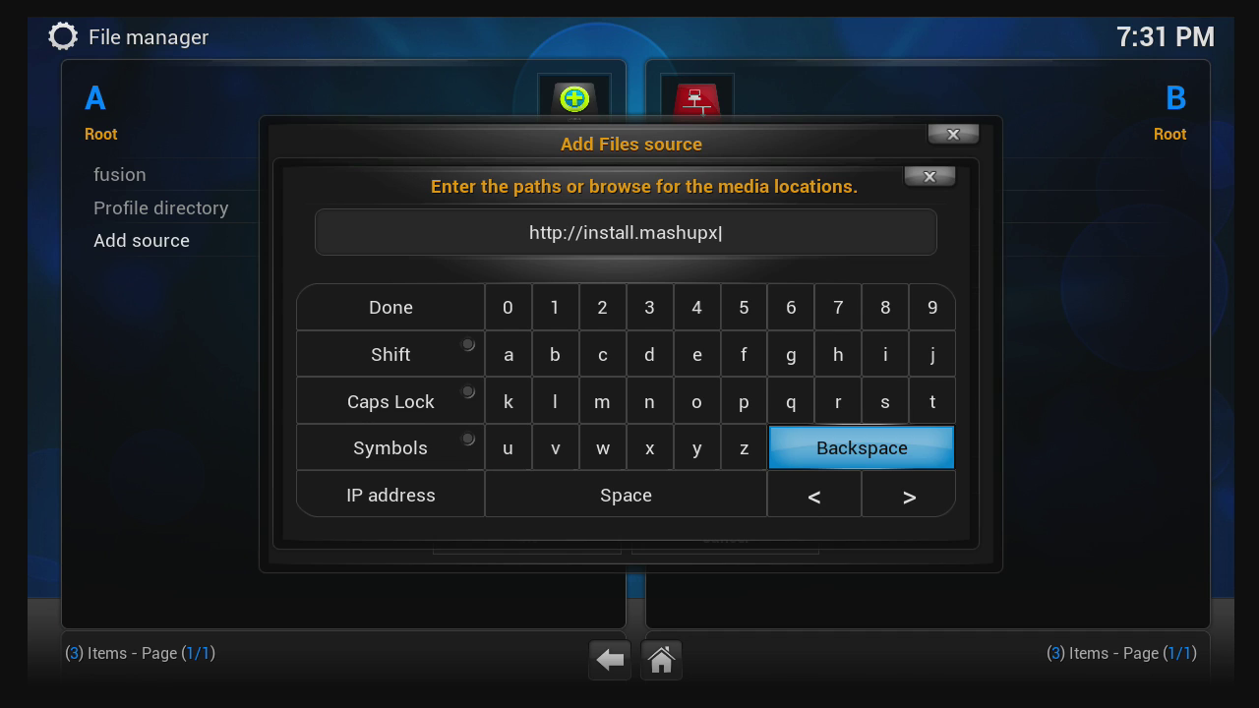
{"action": "key", "text": "Right"}
Add 'bmc', remove a stray u, and type a dot after mashupxbmc
{"action": "key", "text": "Up"}
{"action": "key", "text": "Up"}
{"action": "key", "text": "Right"}
{"action": "key", "text": "Right"}
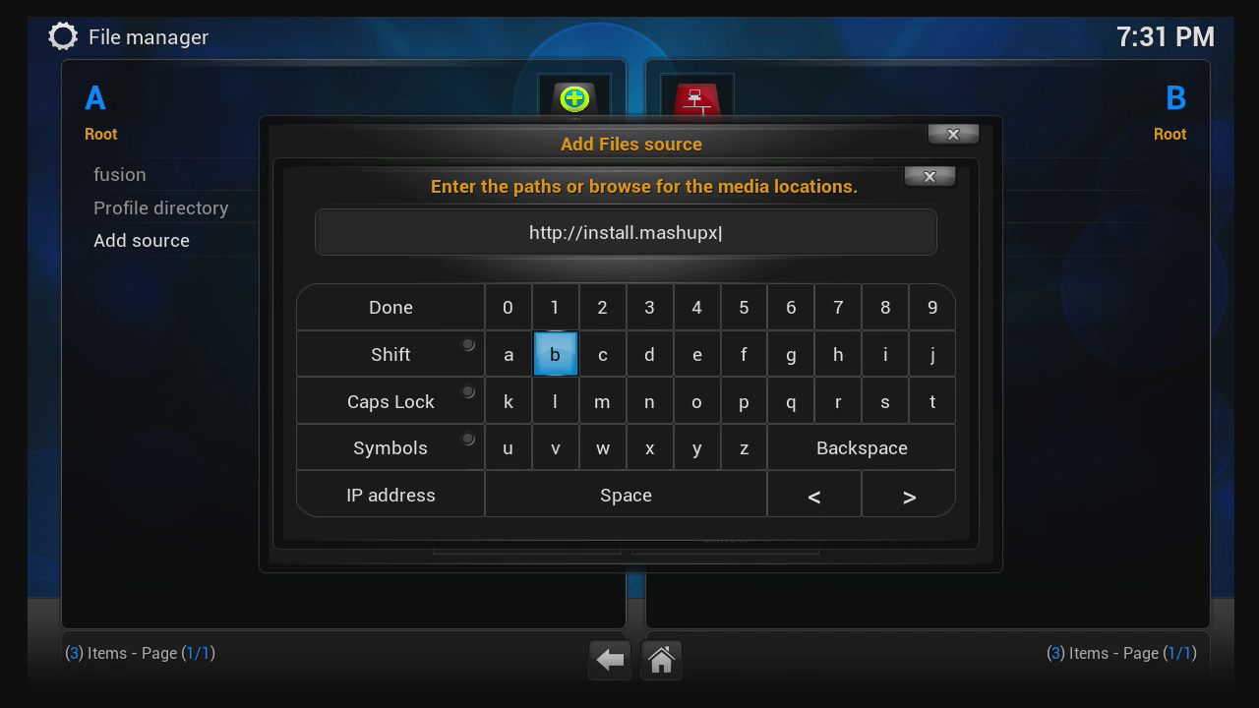
{"action": "key", "text": "Return"}
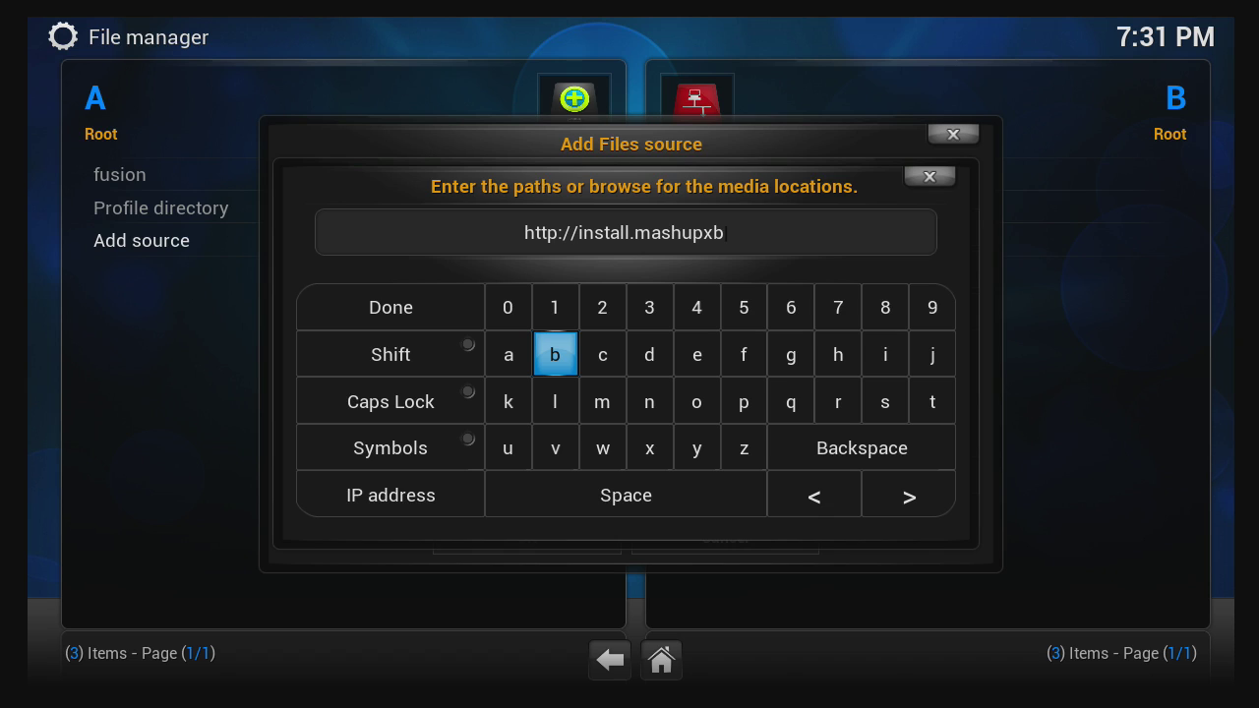
{"action": "key", "text": "Down"}
{"action": "key", "text": "Right"}
{"action": "key", "text": "Return"}
{"action": "key", "text": "Up"}
{"action": "key", "text": "Return"}
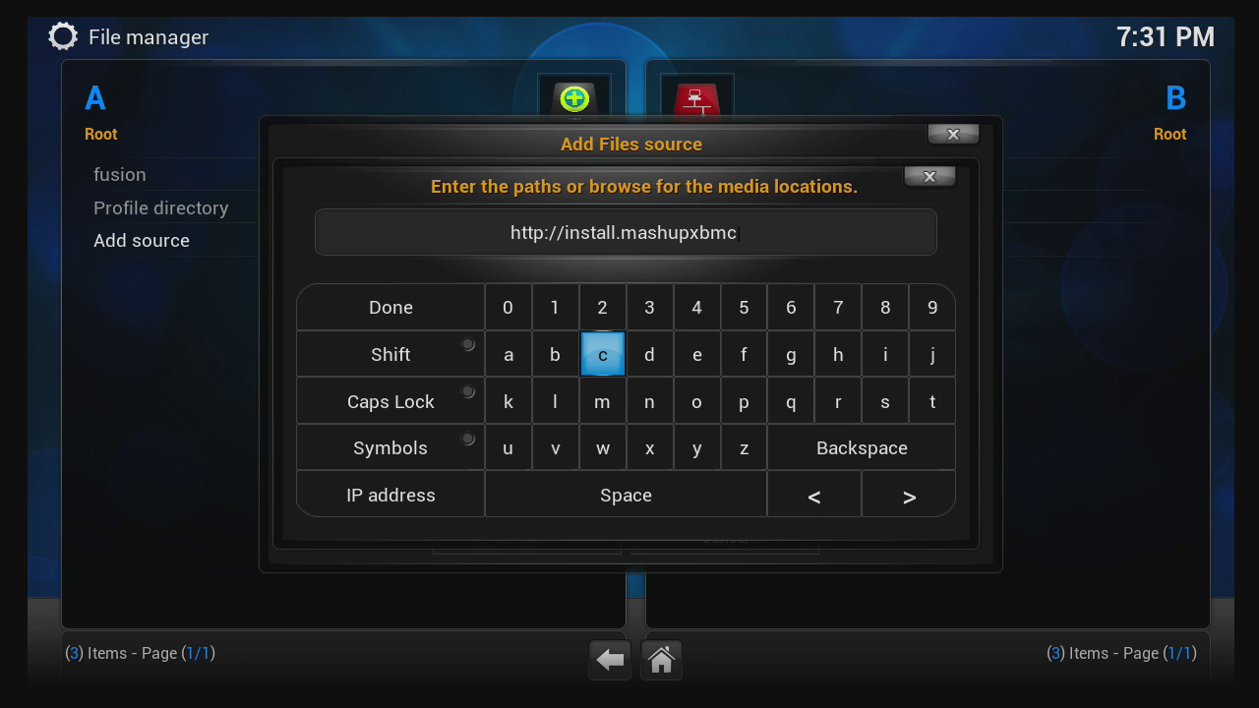
{"action": "key", "text": "Down"}
{"action": "key", "text": "Down"}
{"action": "key", "text": "Left"}
{"action": "key", "text": "Left"}
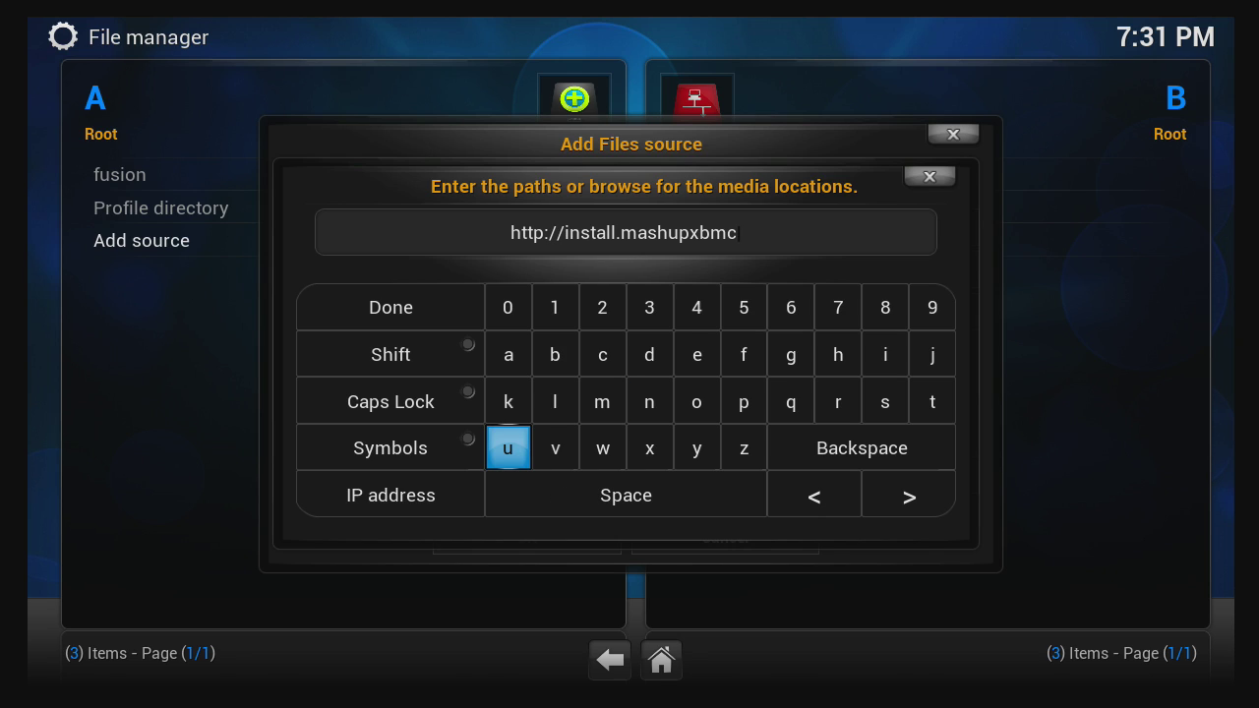
{"action": "key", "text": "Return"}
{"action": "key", "text": "Left"}
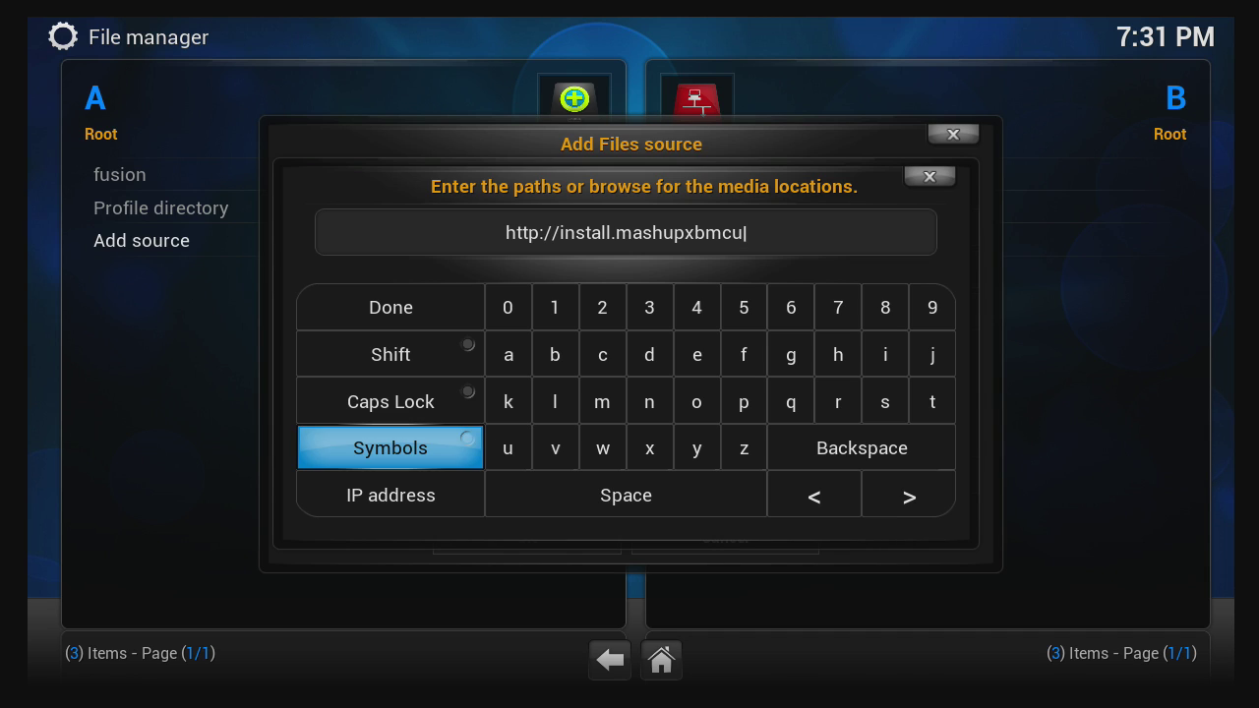
{"action": "key", "text": "Left"}
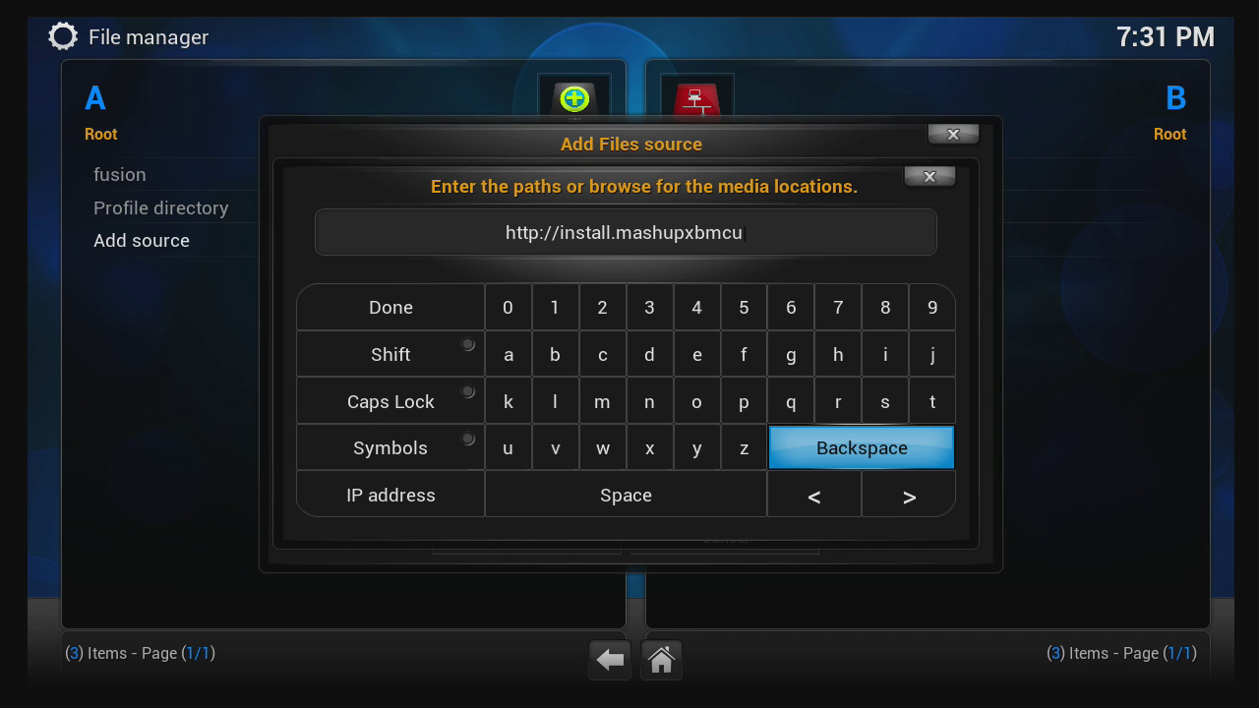
{"action": "key", "text": "Return"}
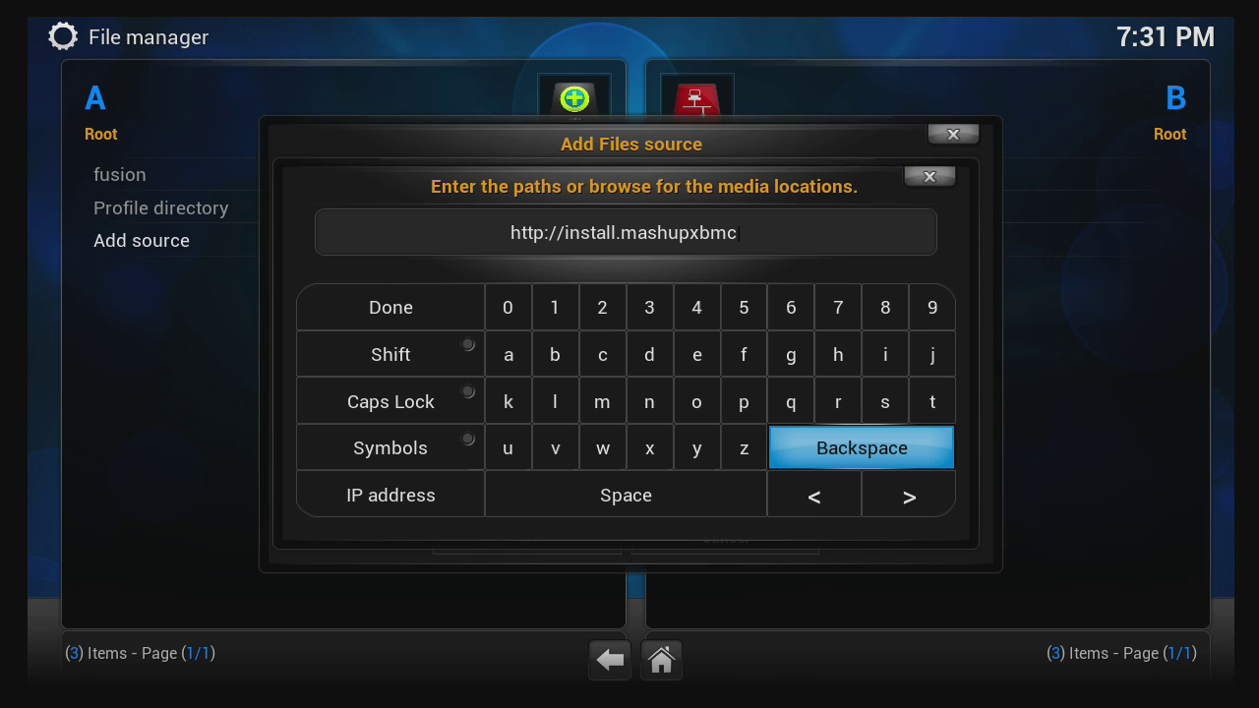
{"action": "key", "text": "Right"}
{"action": "key", "text": "Return"}
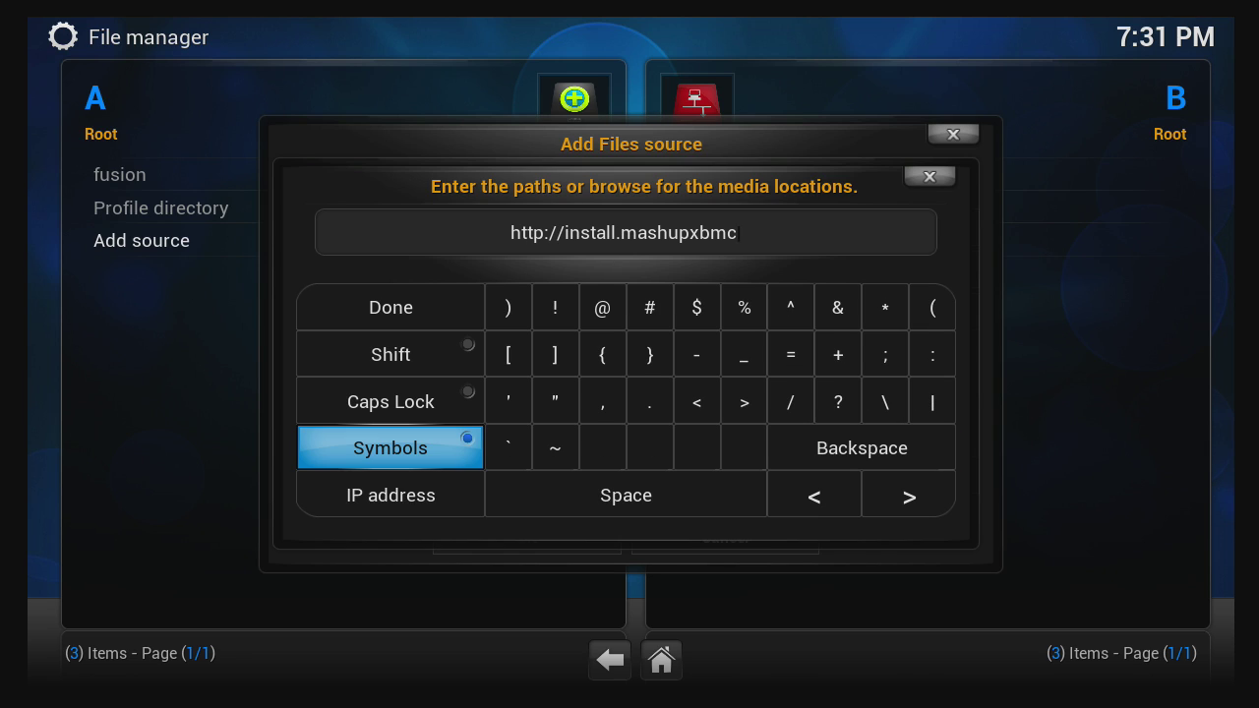
{"action": "key", "text": "Right"}
{"action": "key", "text": "Right"}
{"action": "key", "text": "Right"}
{"action": "key", "text": "Right"}
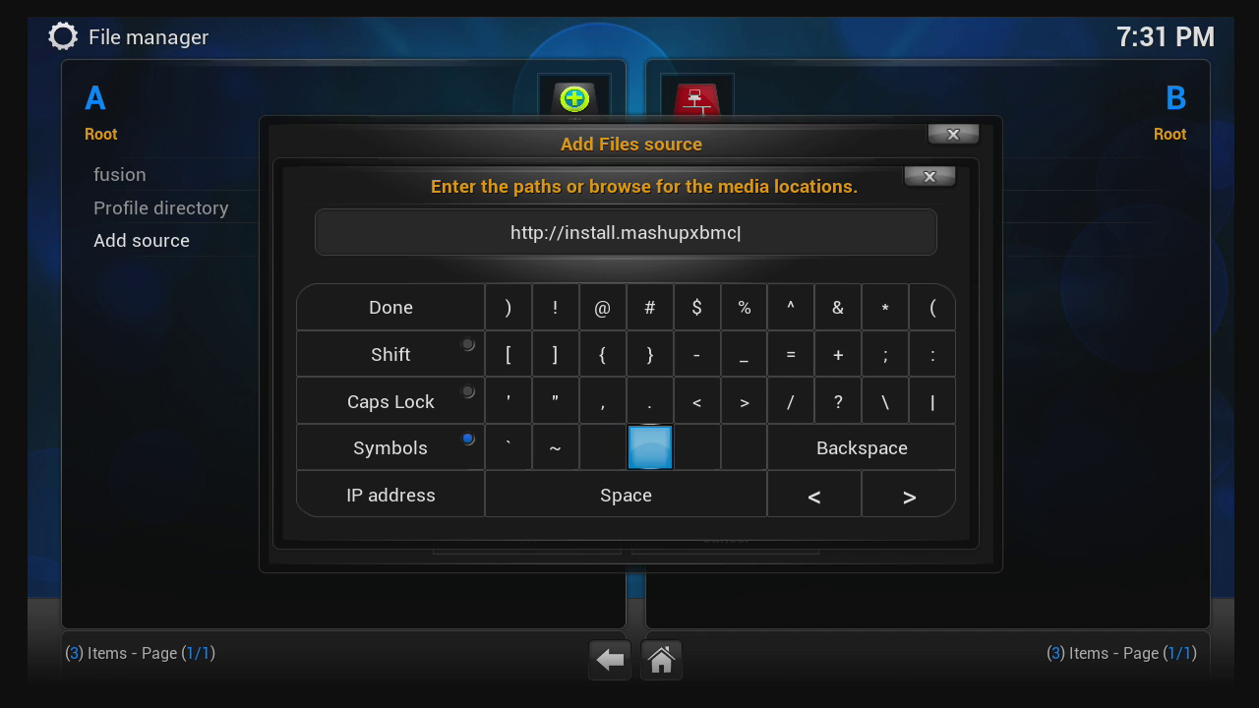
{"action": "key", "text": "Up"}
{"action": "key", "text": "Return"}
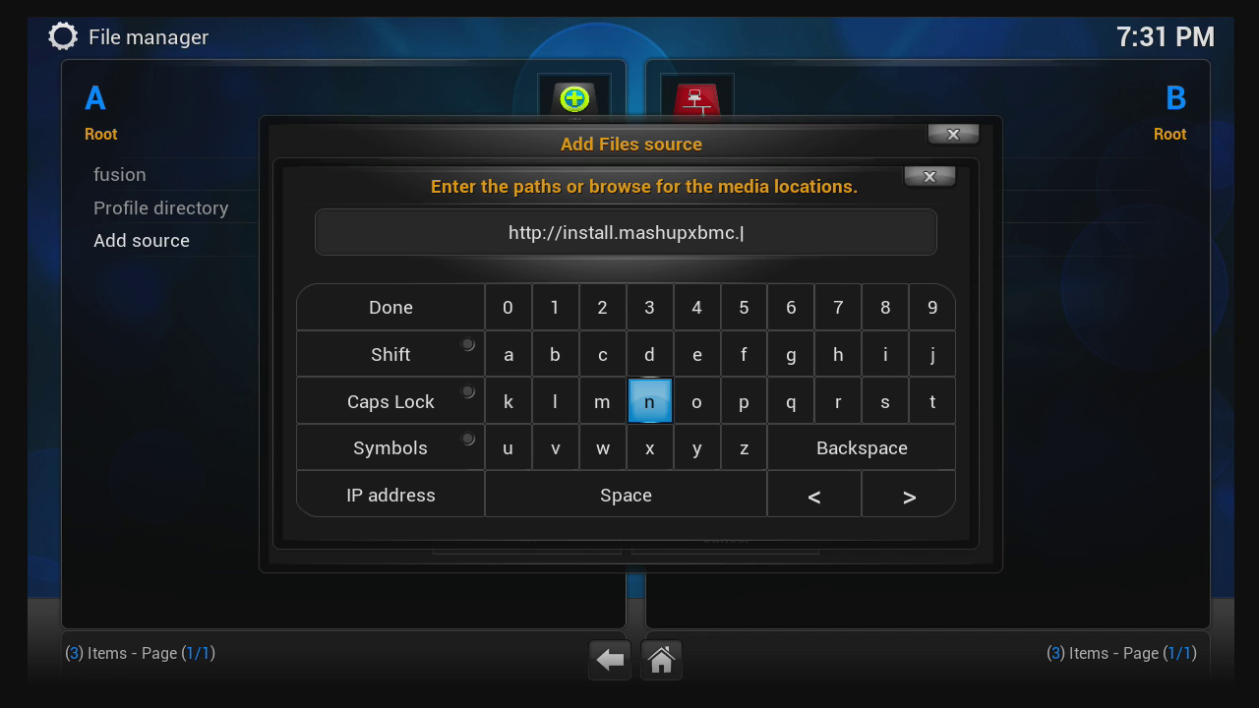
{"action": "key", "text": "Up"}
{"action": "key", "text": "Left"}
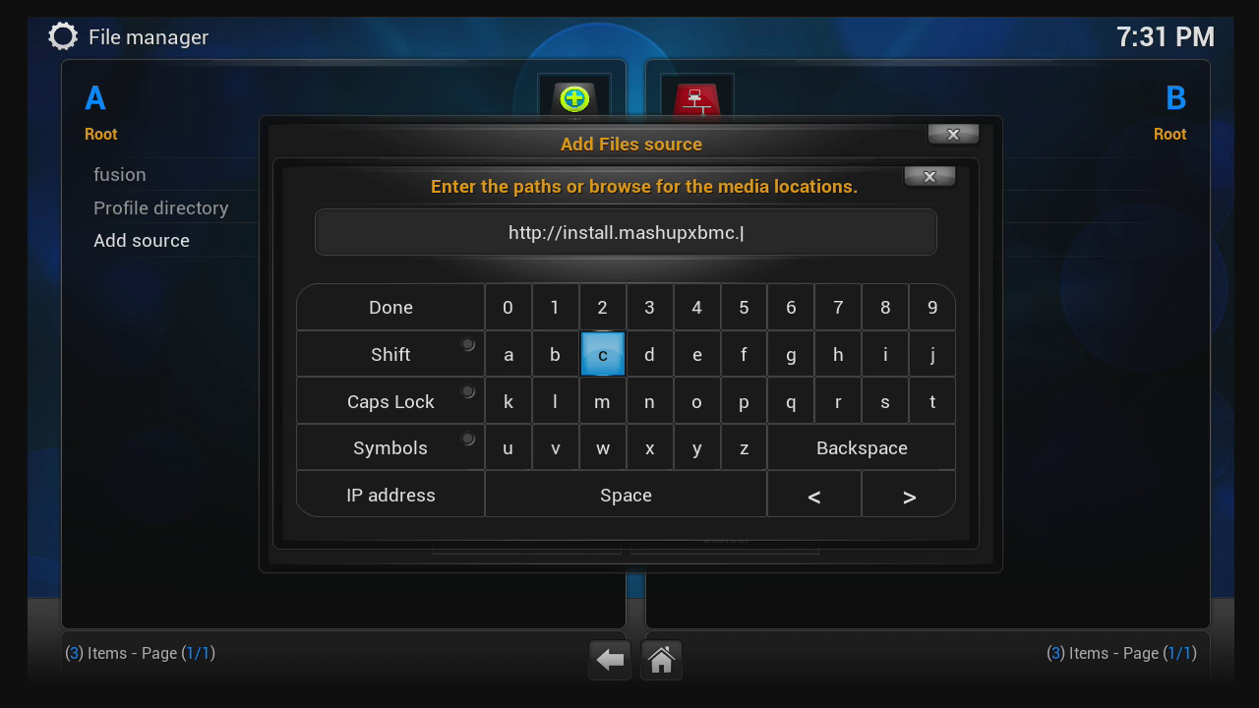
{"action": "key", "text": "Return"}
{"action": "key", "text": "Down"}
{"action": "key", "text": "Right"}
{"action": "key", "text": "Right"}
{"action": "key", "text": "Return"}
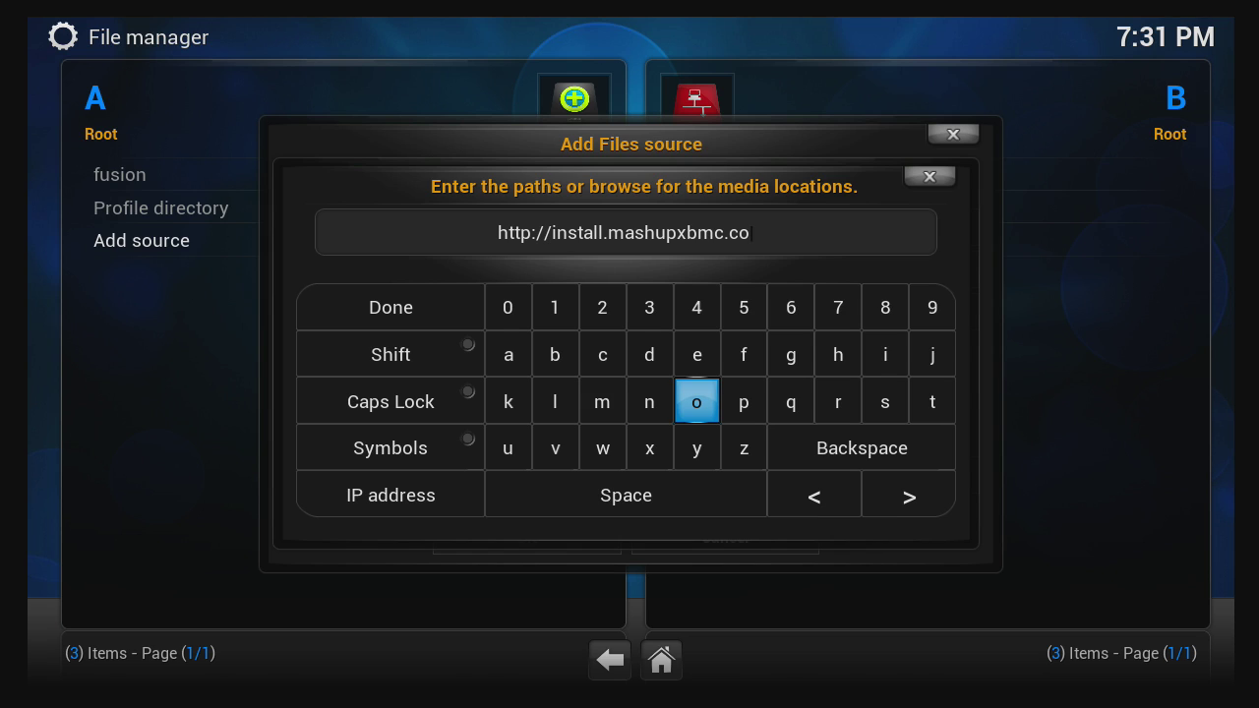
{"action": "key", "text": "Left"}
{"action": "key", "text": "Left"}
{"action": "key", "text": "Return"}
{"action": "key", "text": "Left"}
{"action": "key", "text": "Left"}
{"action": "key", "text": "Left"}
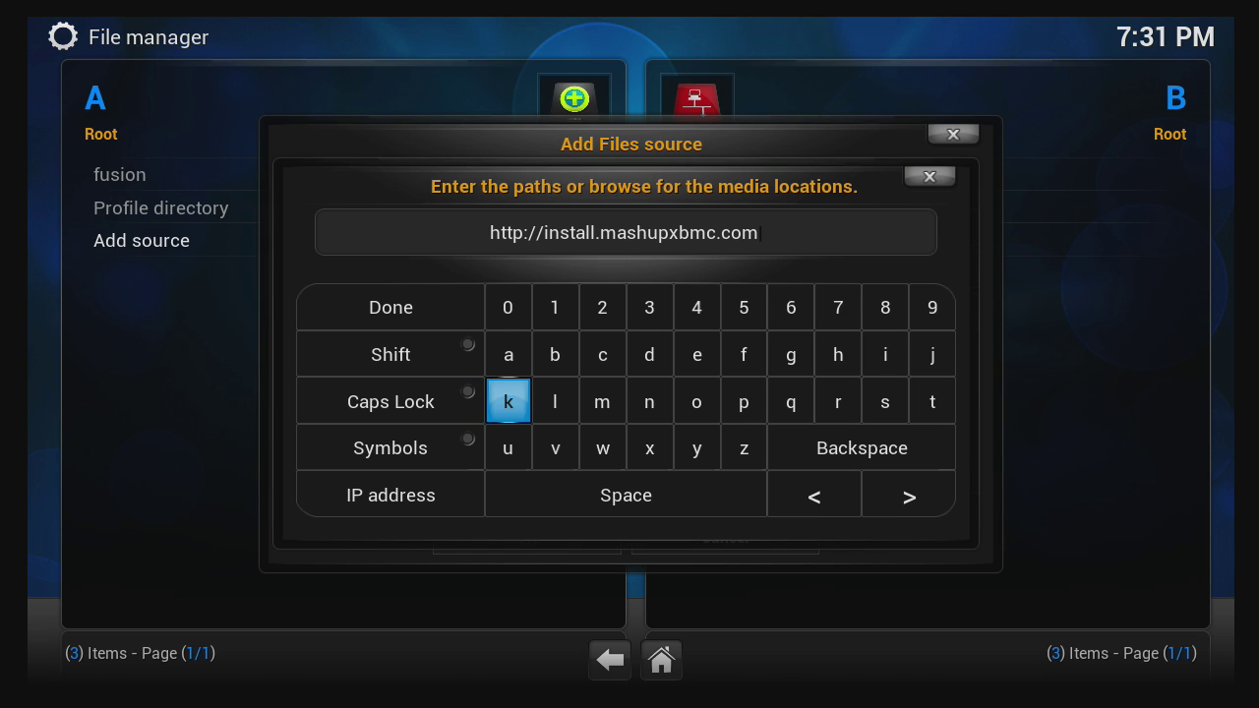
{"action": "key", "text": "Up"}
{"action": "key", "text": "Up"}
{"action": "key", "text": "Return"}
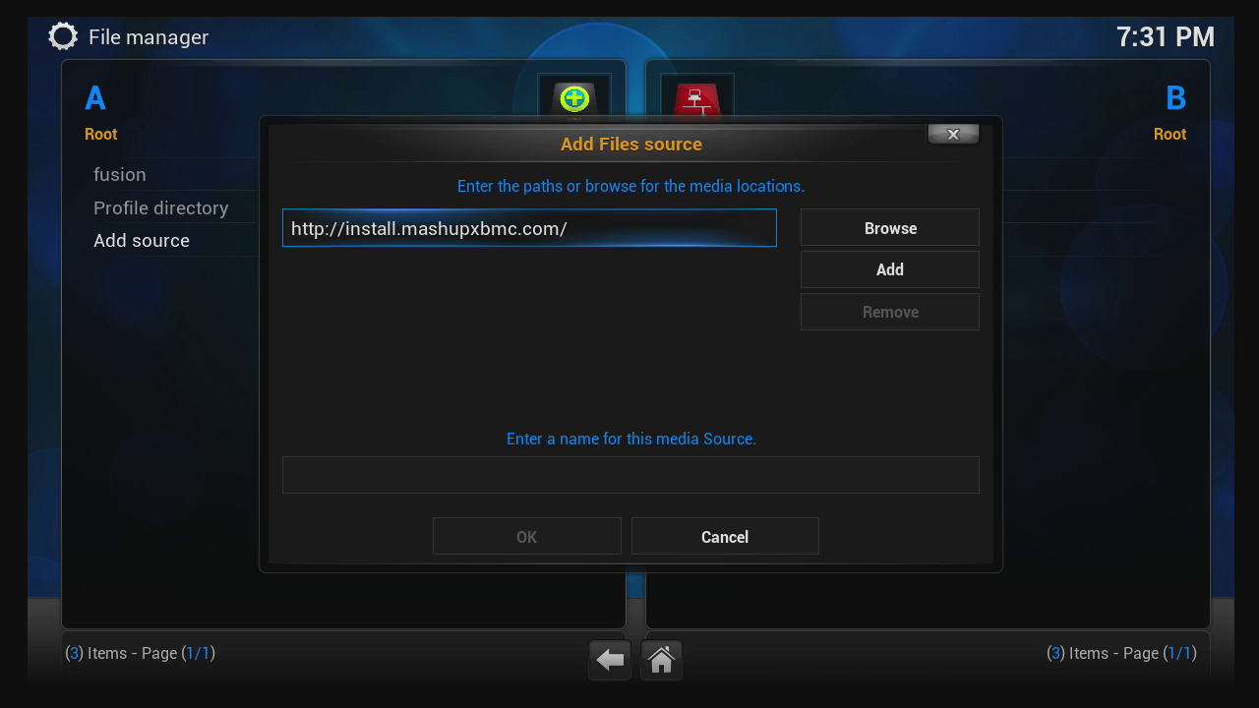
{"action": "left_click", "coordinate": [631, 476]}
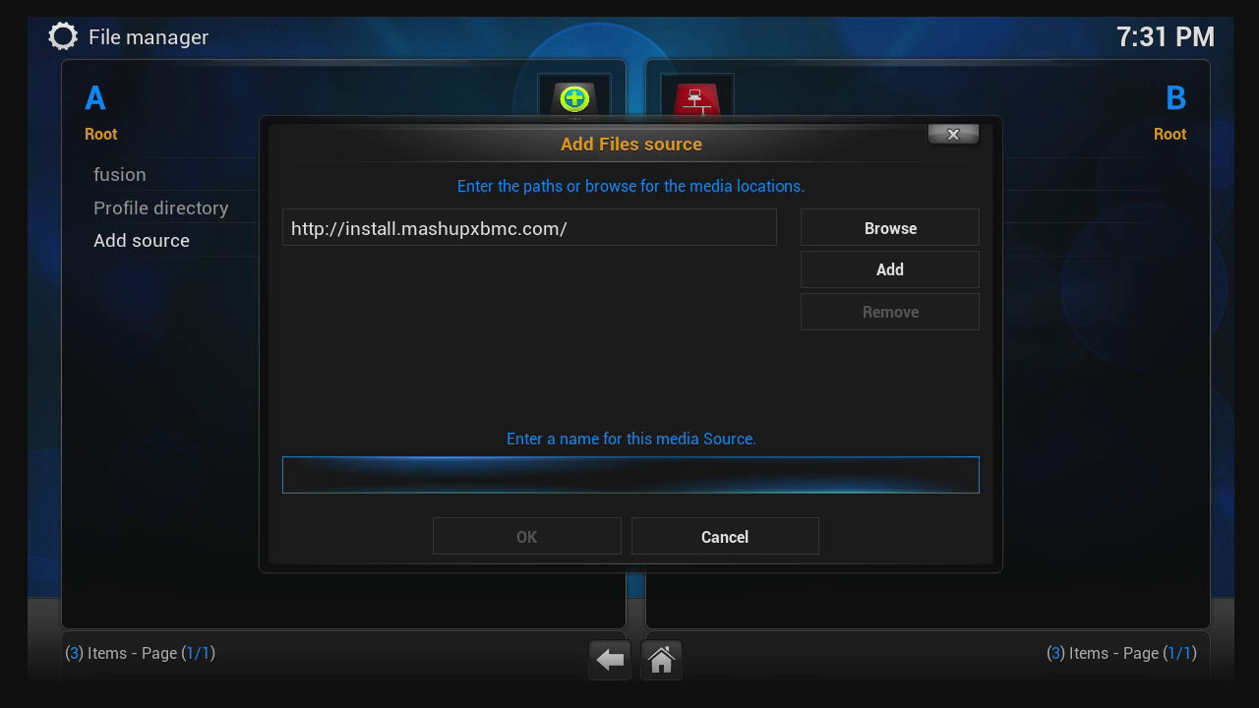
{"action": "key", "text": "Return"}
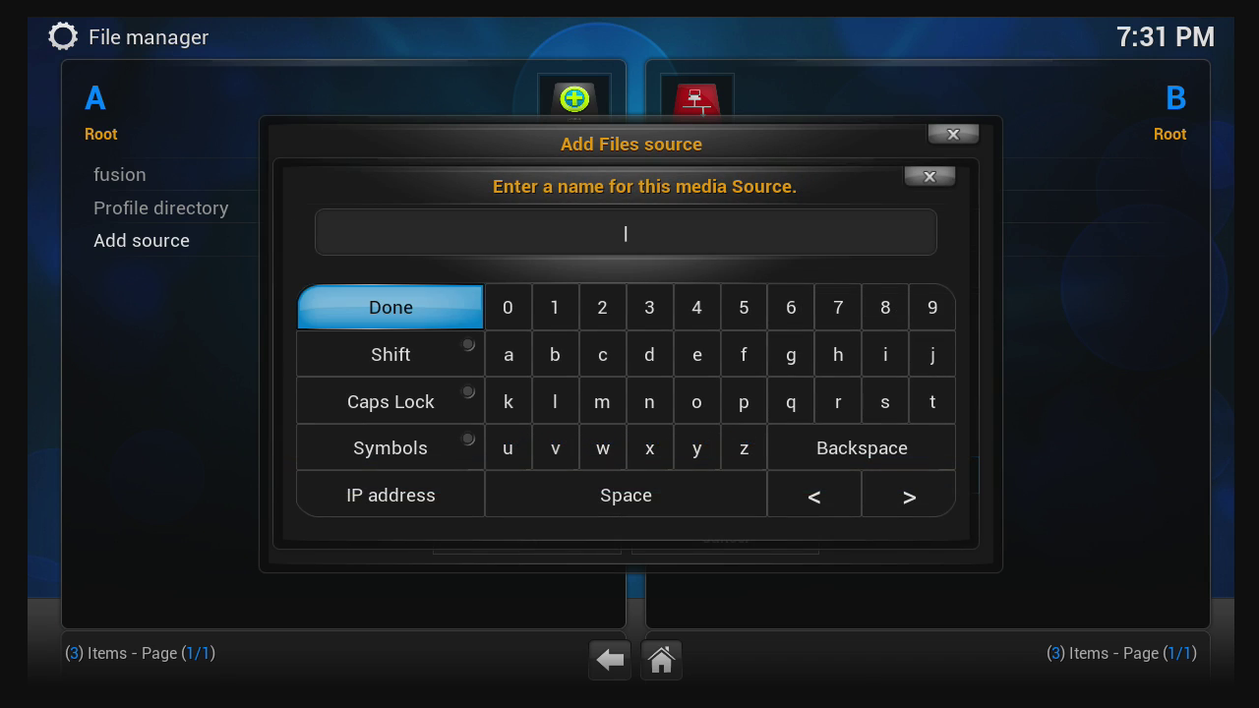
{"action": "key", "text": "Down"}
{"action": "key", "text": "Down"}
{"action": "key", "text": "Right"}
{"action": "key", "text": "Right"}
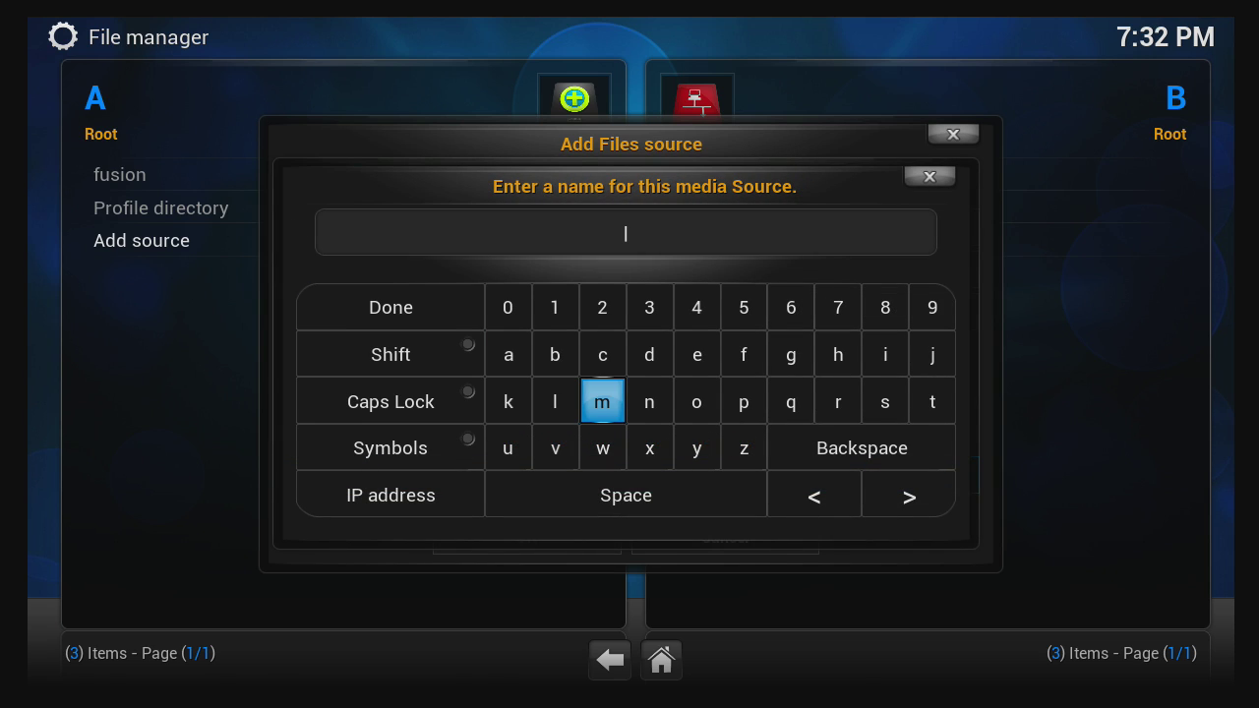
{"action": "key", "text": "Return"}
{"action": "key", "text": "Left"}
{"action": "key", "text": "Left"}
{"action": "key", "text": "Up"}
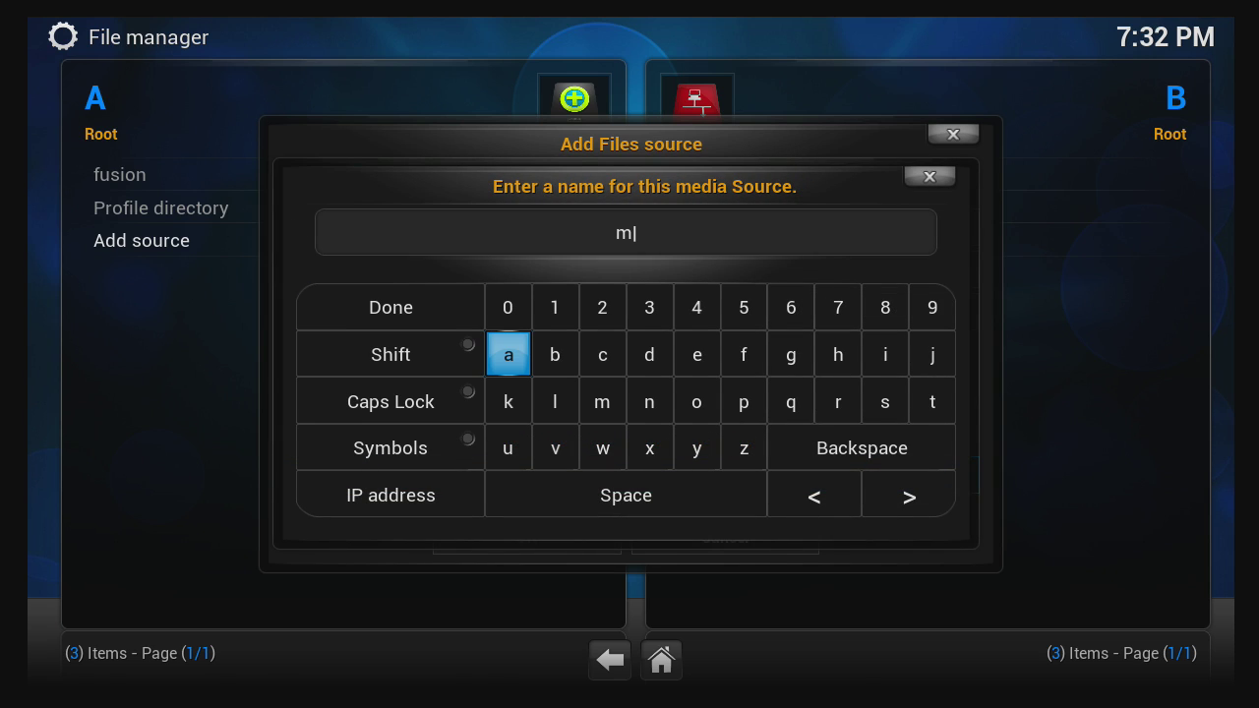
{"action": "key", "text": "Return"}
{"action": "key", "text": "Down"}
{"action": "key", "text": "Left"}
{"action": "key", "text": "Left"}
{"action": "key", "text": "Left"}
{"action": "key", "text": "Return"}
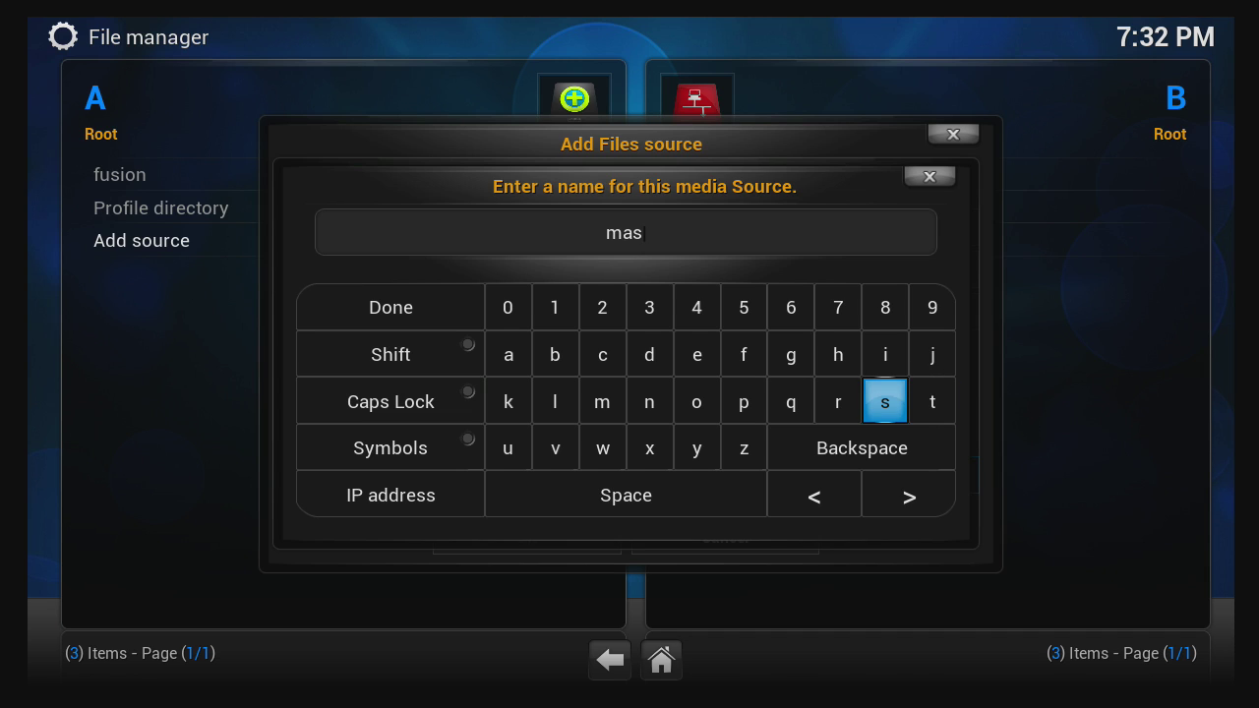
{"action": "key", "text": "Left"}
{"action": "key", "text": "Up"}
{"action": "key", "text": "Return"}
{"action": "key", "text": "Down"}
{"action": "key", "text": "Down"}
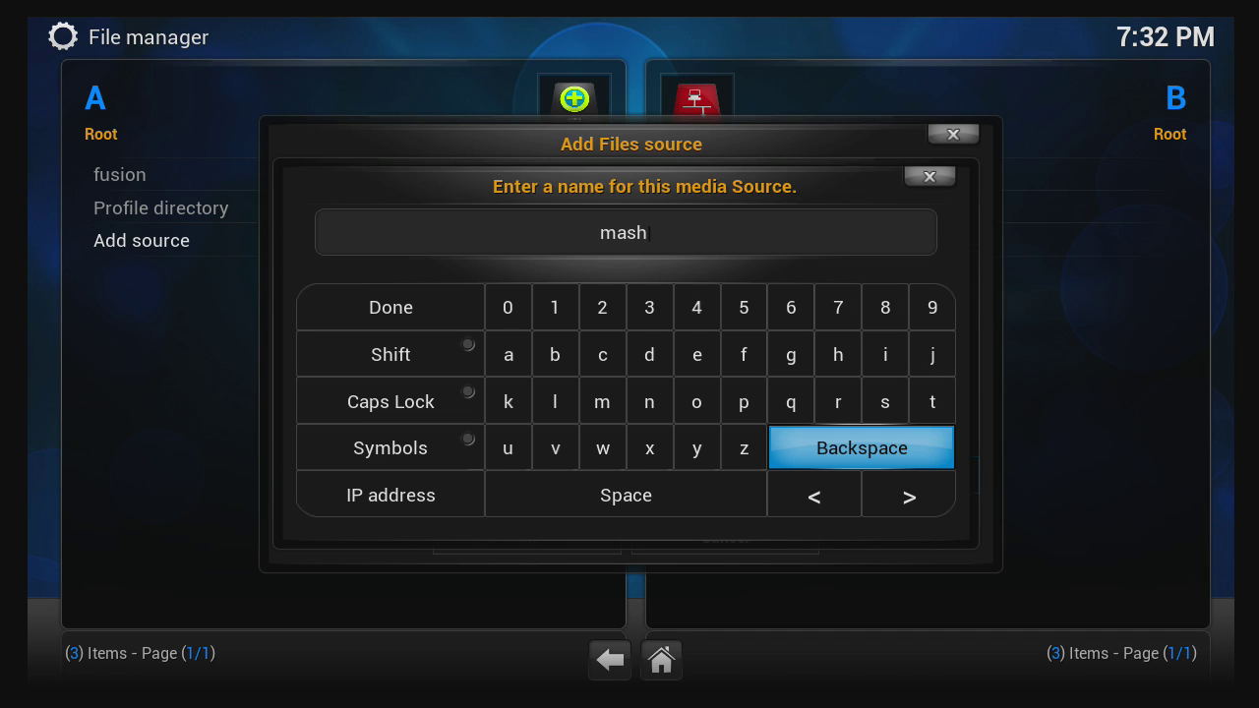
{"action": "key", "text": "Right"}
{"action": "key", "text": "Return"}
{"action": "key", "text": "Left"}
{"action": "key", "text": "Left"}
{"action": "key", "text": "Left"}
{"action": "key", "text": "Up"}
{"action": "key", "text": "Return"}
{"action": "key", "text": "Left"}
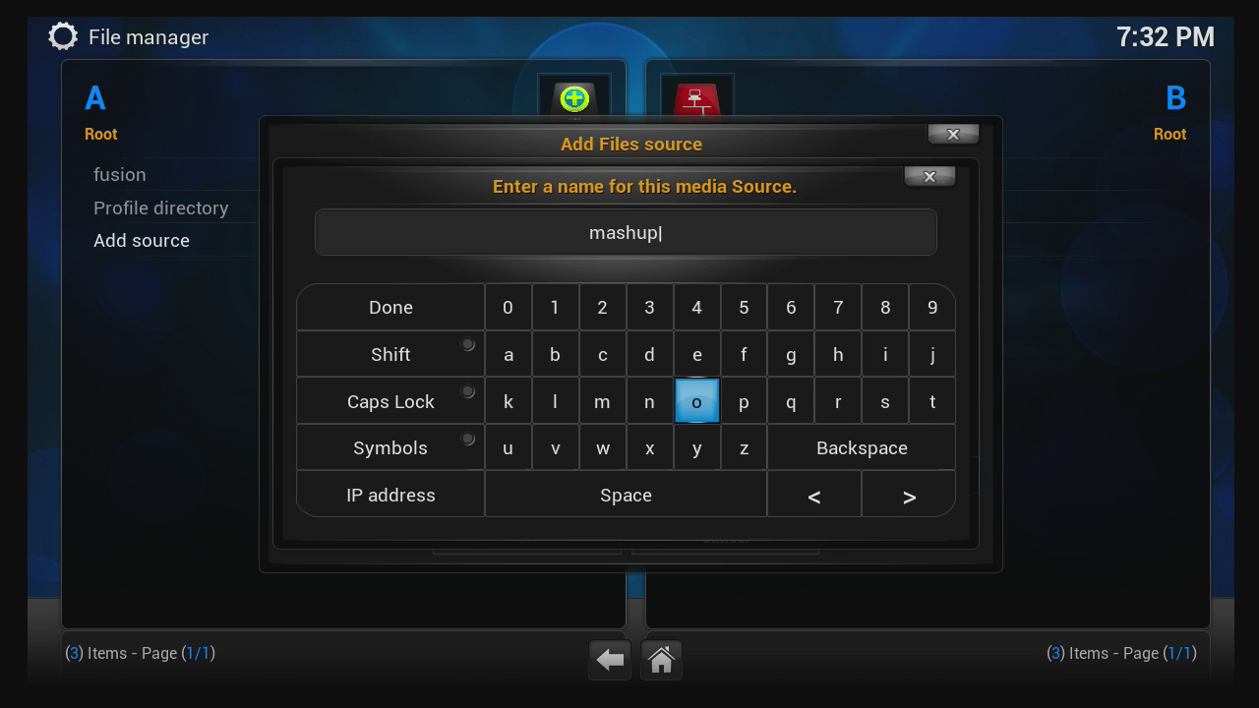
{"action": "key", "text": "Right"}
{"action": "key", "text": "Right"}
{"action": "key", "text": "Down"}
{"action": "key", "text": "Right"}
{"action": "key", "text": "Up"}
{"action": "key", "text": "Up"}
{"action": "key", "text": "Up"}
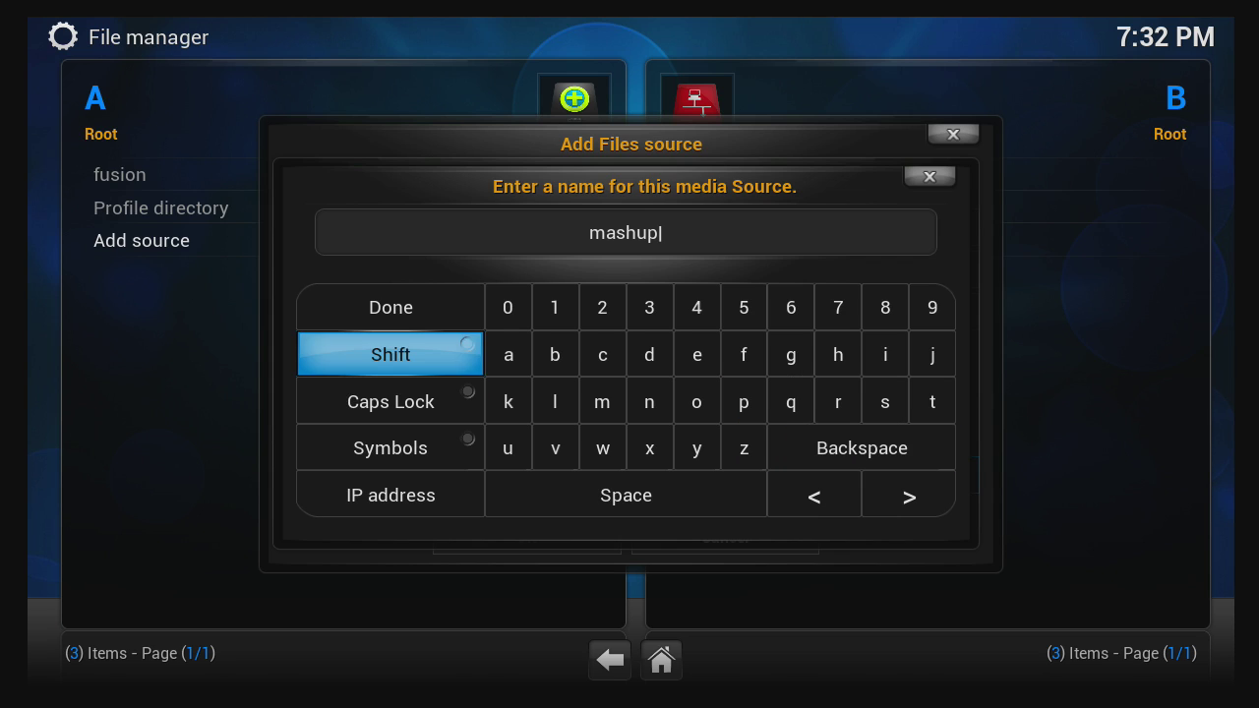
{"action": "key", "text": "Return"}
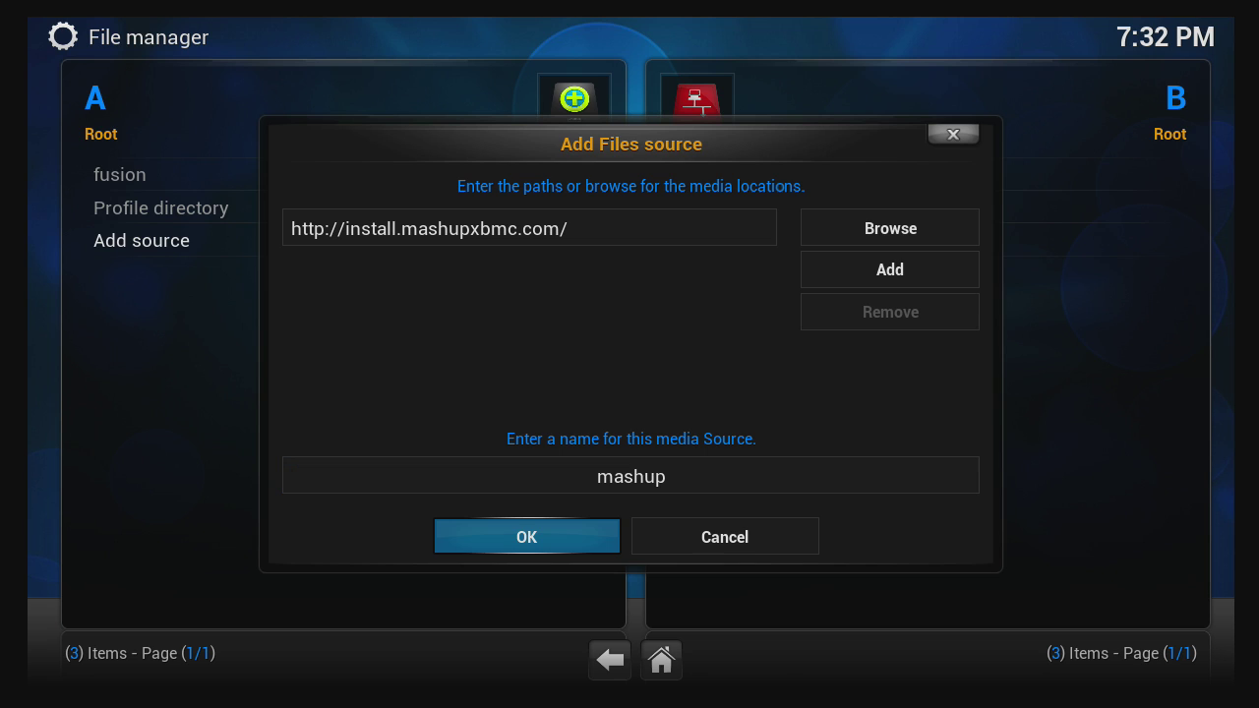
Confirm the mashup source, then open it in pane A to show its Repository folder
{"action": "key", "text": "Return"}
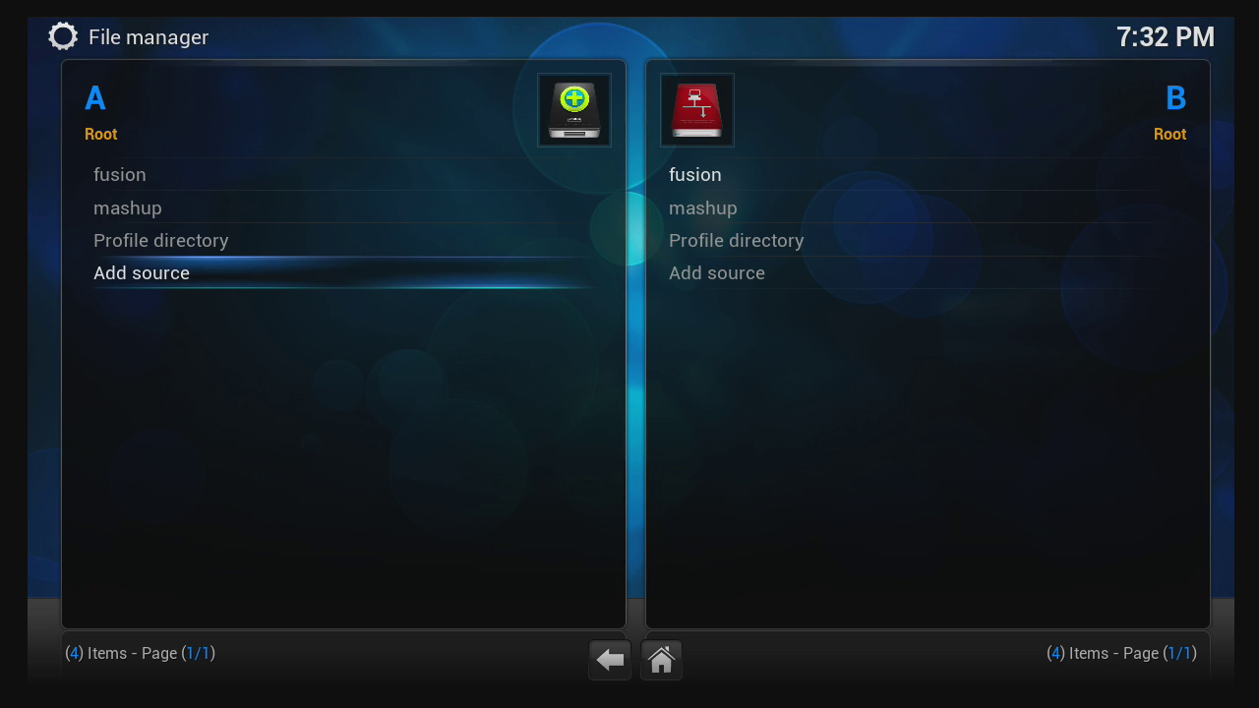
{"action": "key", "text": "Up"}
{"action": "key", "text": "Up"}
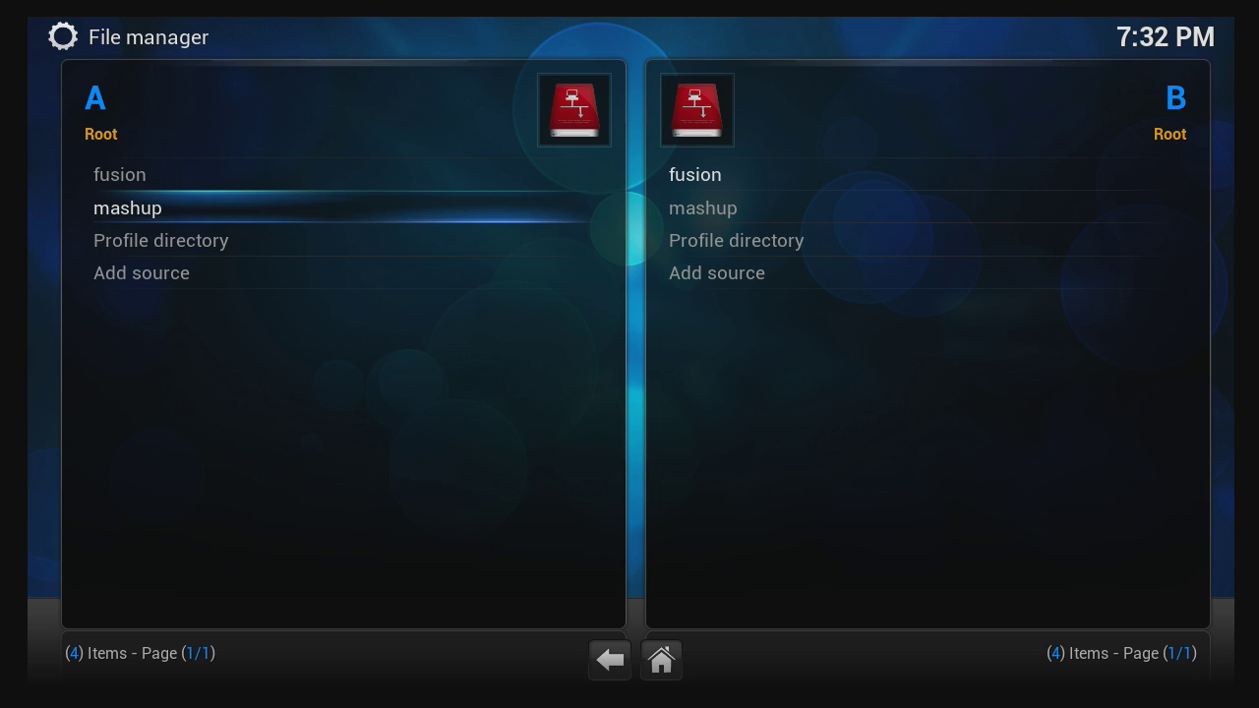
{"action": "key", "text": "Return"}
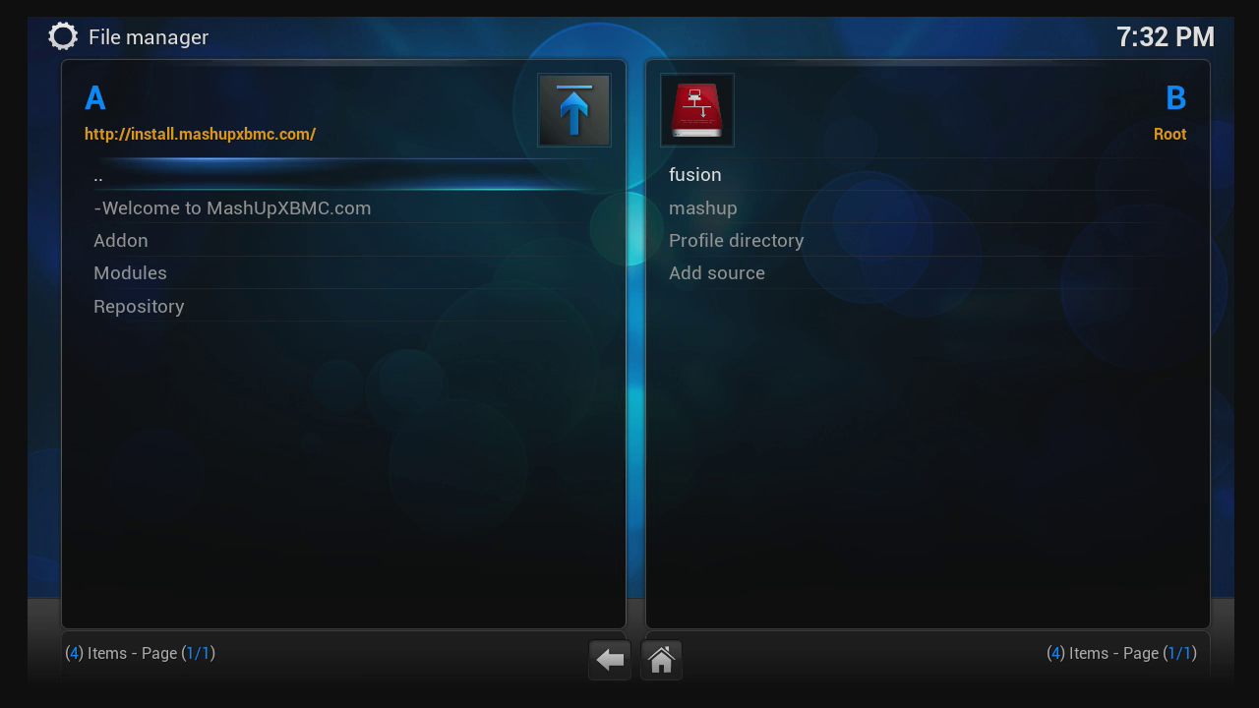
Go from the home screen to System Settings > Add-ons > Install from zip file
{"action": "key", "text": "Escape"}
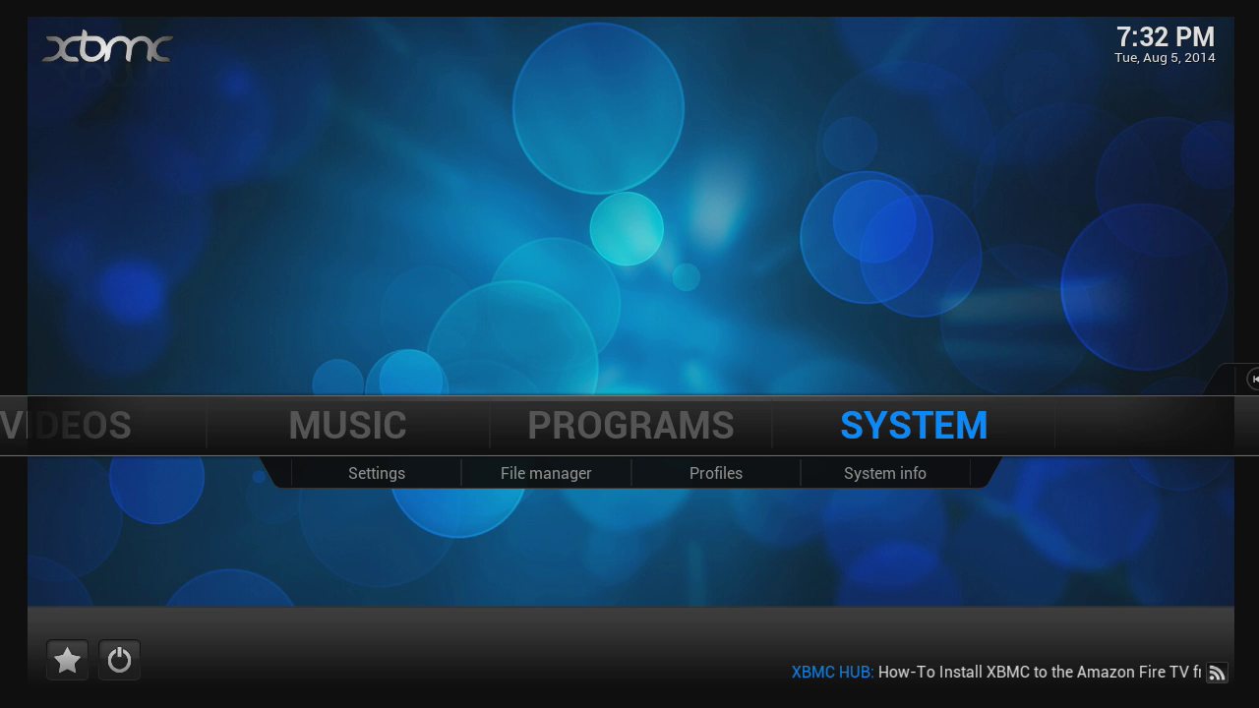
{"action": "key", "text": "Return"}
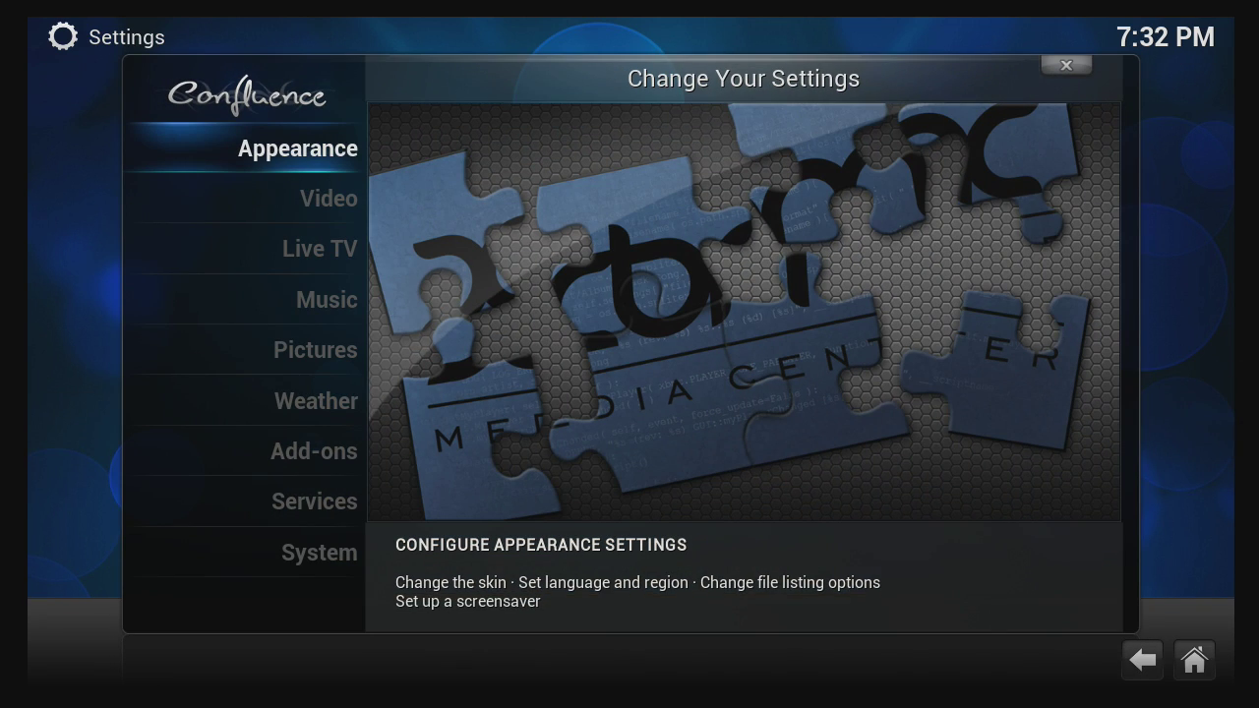
{"action": "key", "text": "Down"}
{"action": "key", "text": "Down"}
{"action": "key", "text": "Down"}
{"action": "key", "text": "Down"}
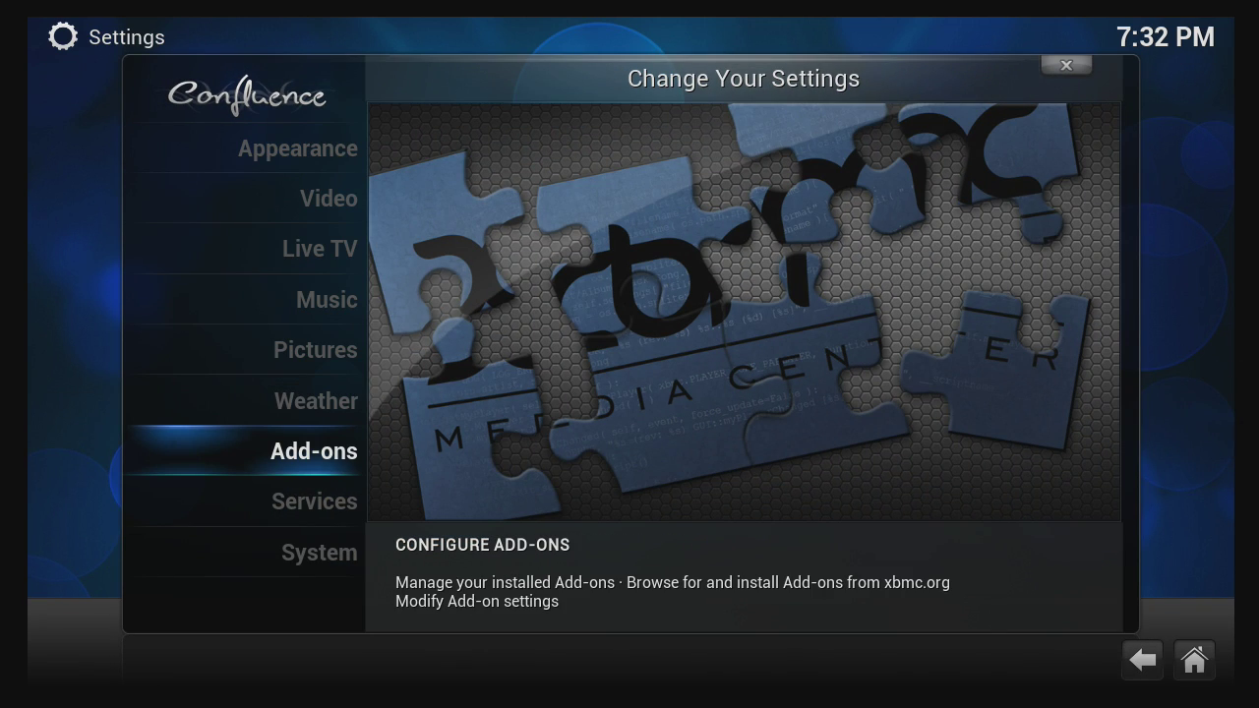
{"action": "key", "text": "Return"}
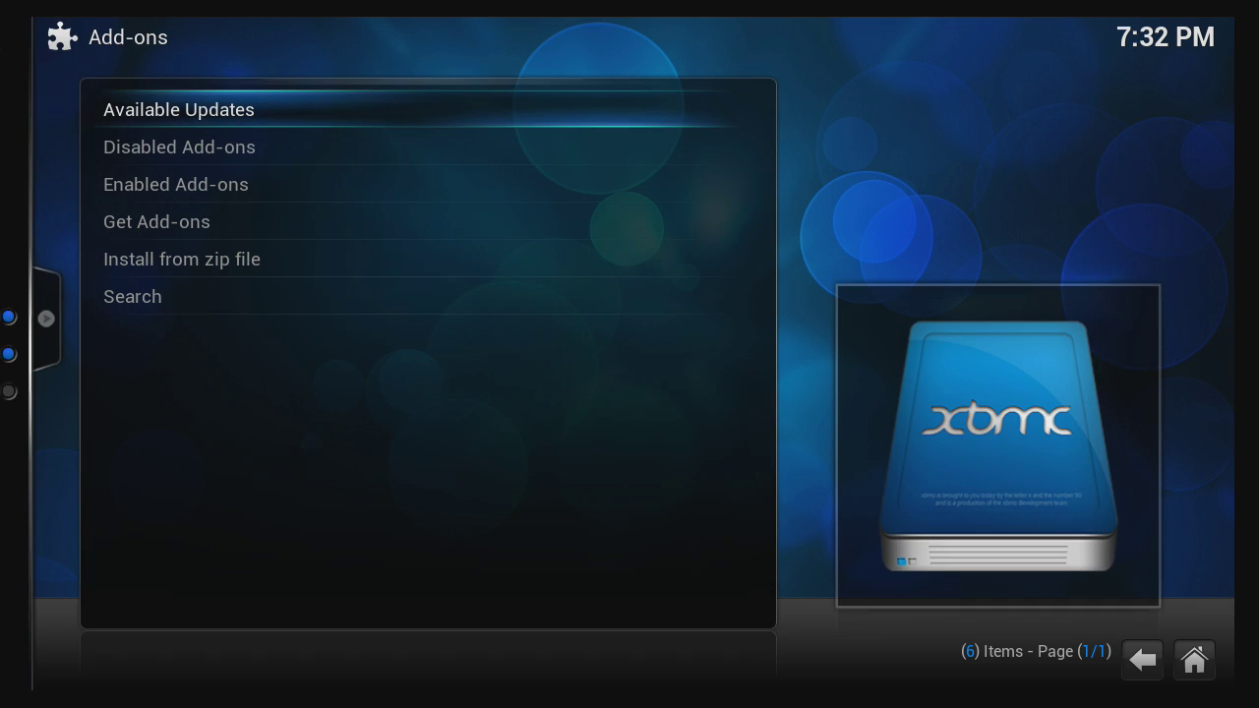
{"action": "key", "text": "Down"}
{"action": "key", "text": "Down"}
{"action": "key", "text": "Down"}
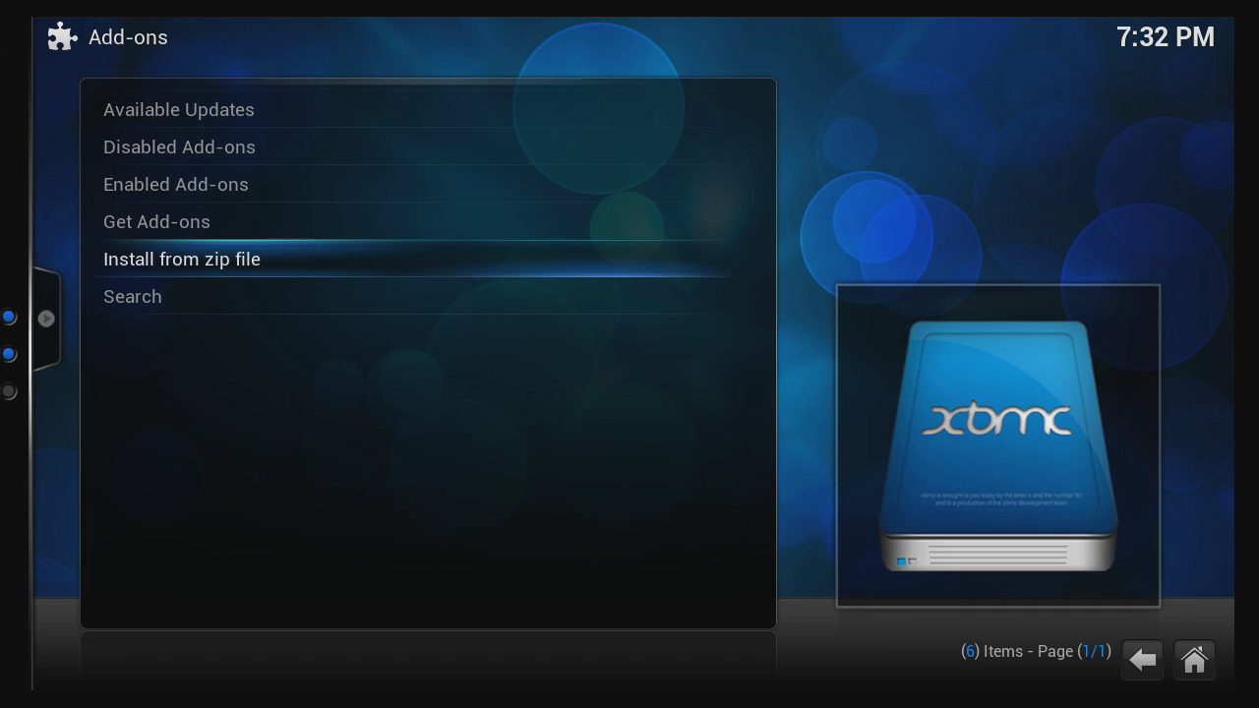
{"action": "key", "text": "Return"}
Install MashUp_Repo-v1.7.zip from the mashup source's Repository folder
{"action": "key", "text": "Down"}
{"action": "key", "text": "Down"}
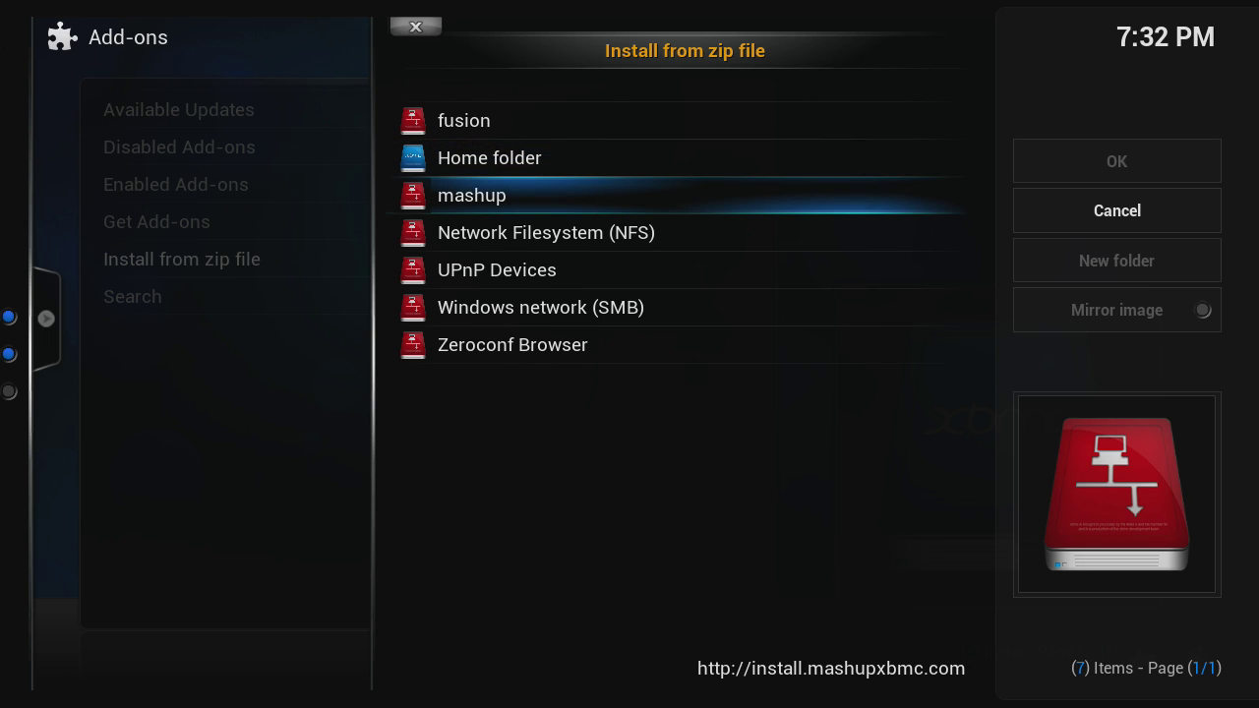
{"action": "key", "text": "Return"}
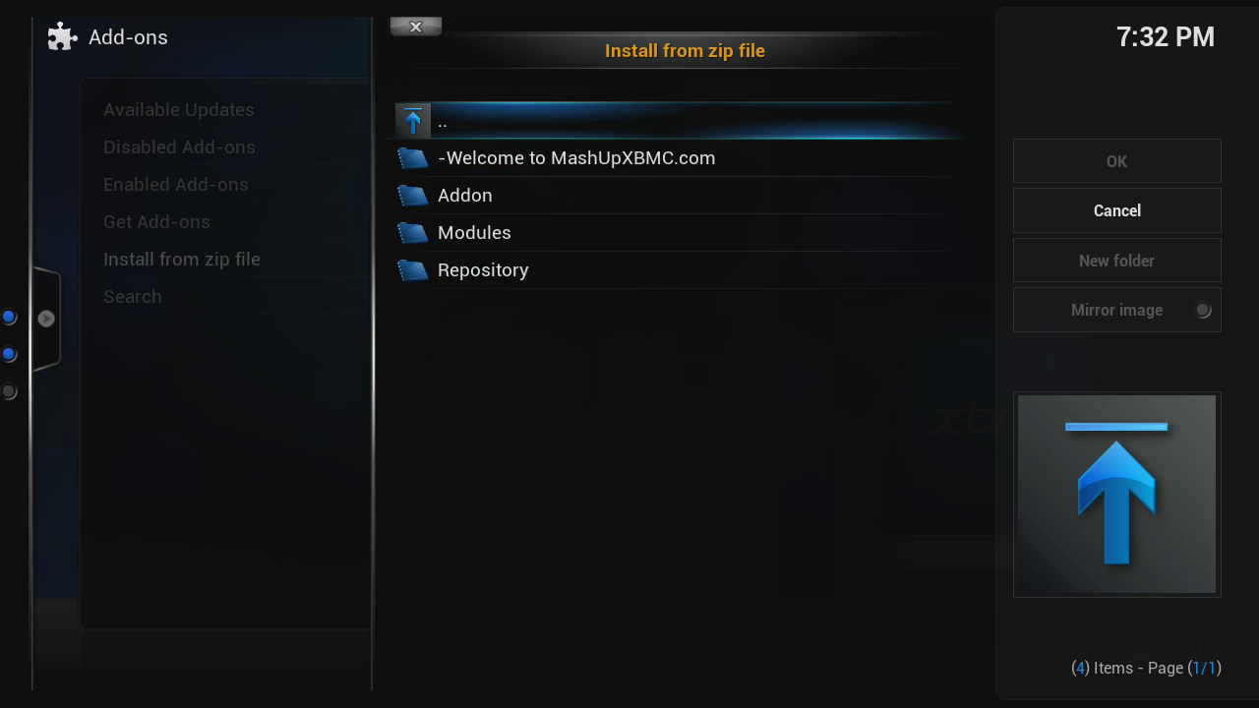
{"action": "key", "text": "Down"}
{"action": "key", "text": "Down"}
{"action": "key", "text": "Down"}
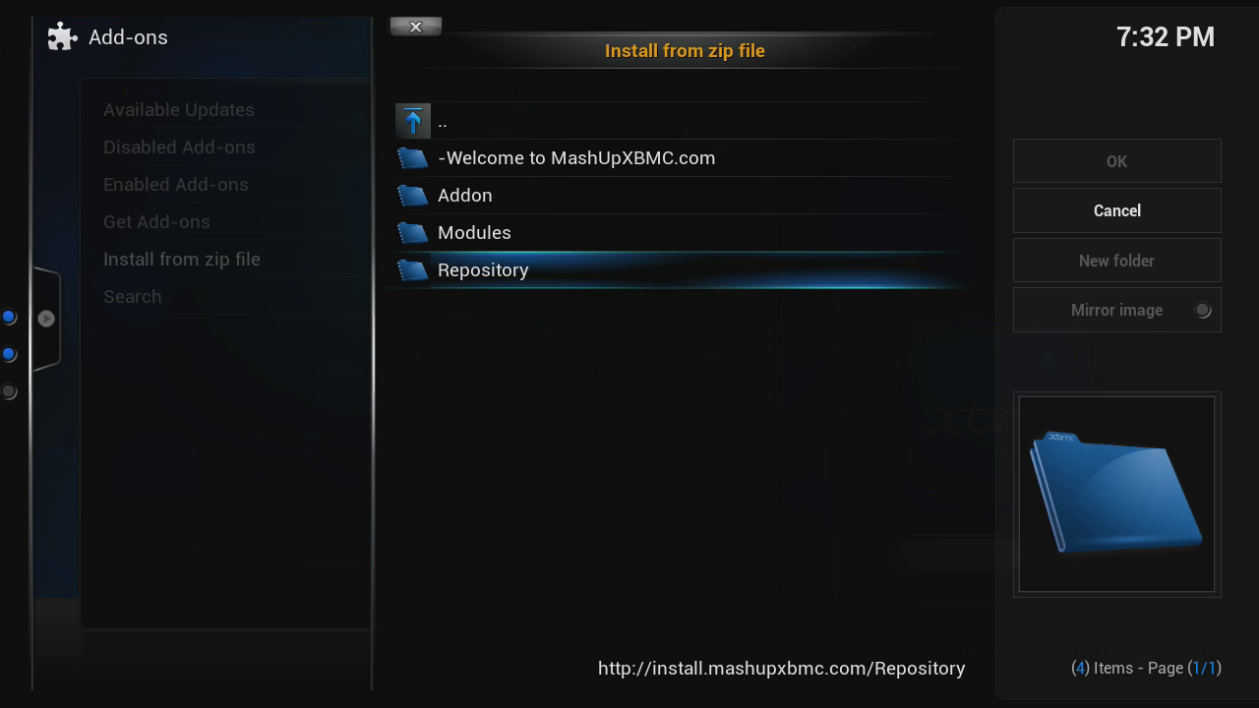
{"action": "key", "text": "Return"}
{"action": "key", "text": "Down"}
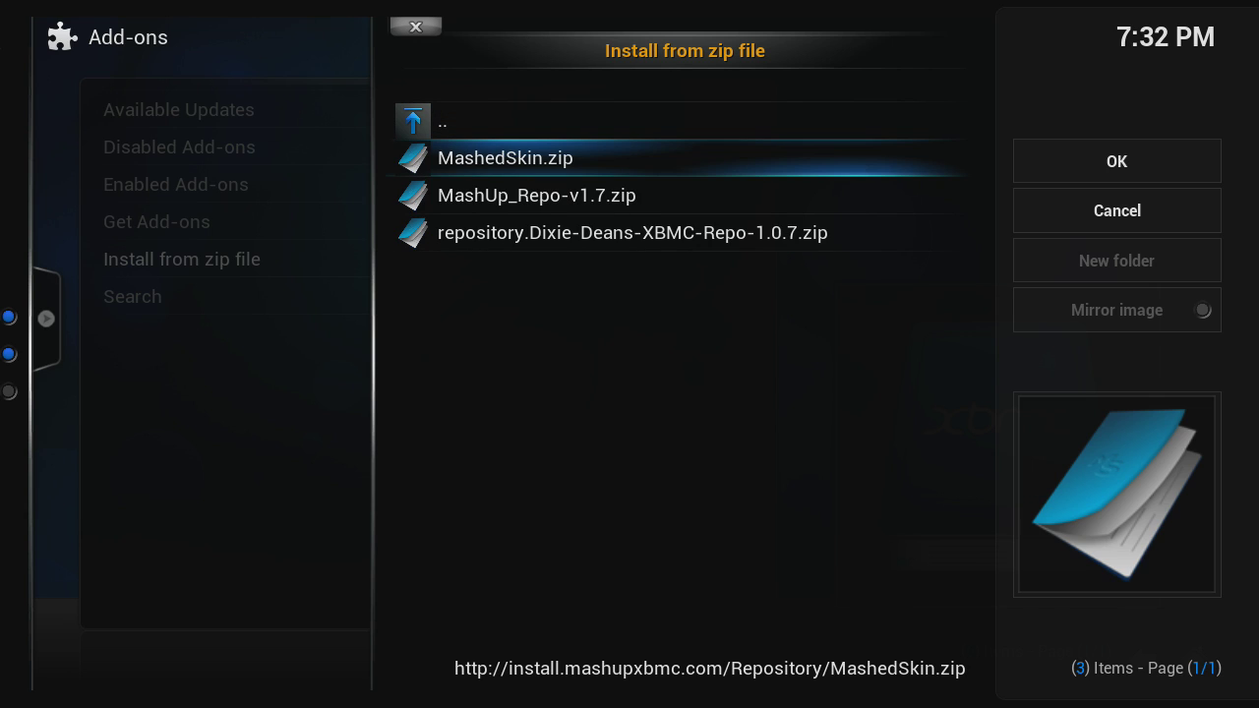
{"action": "key", "text": "Down"}
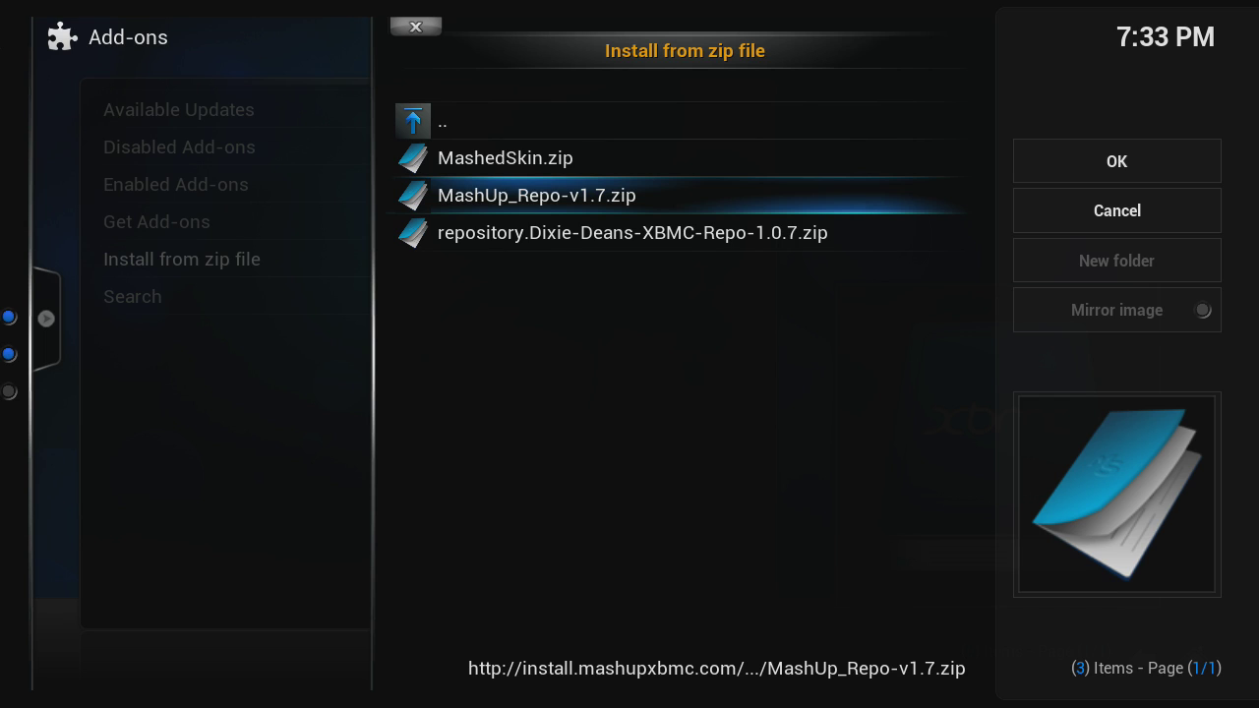
{"action": "key", "text": "Return"}
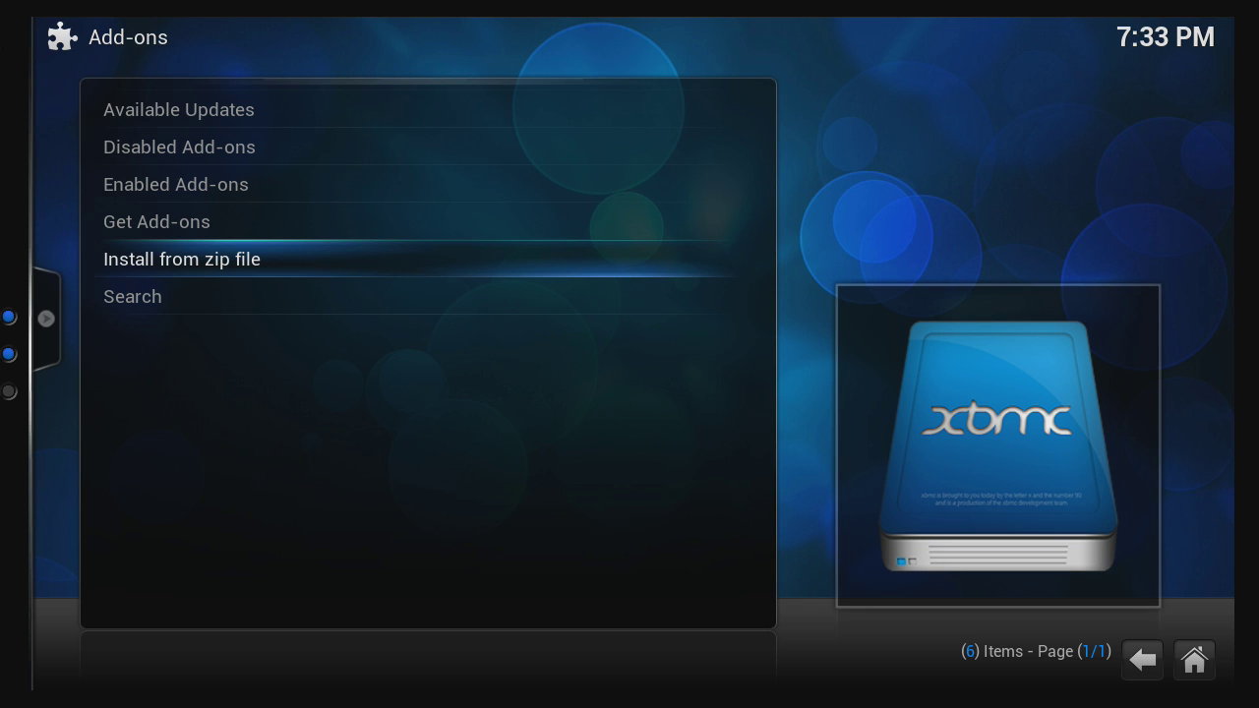
Check that All Addons by Mash is among the 25 repositories in Get Add-ons, then back out to Settings
{"action": "left_click", "coordinate": [157, 222]}
{"action": "key", "text": "Return"}
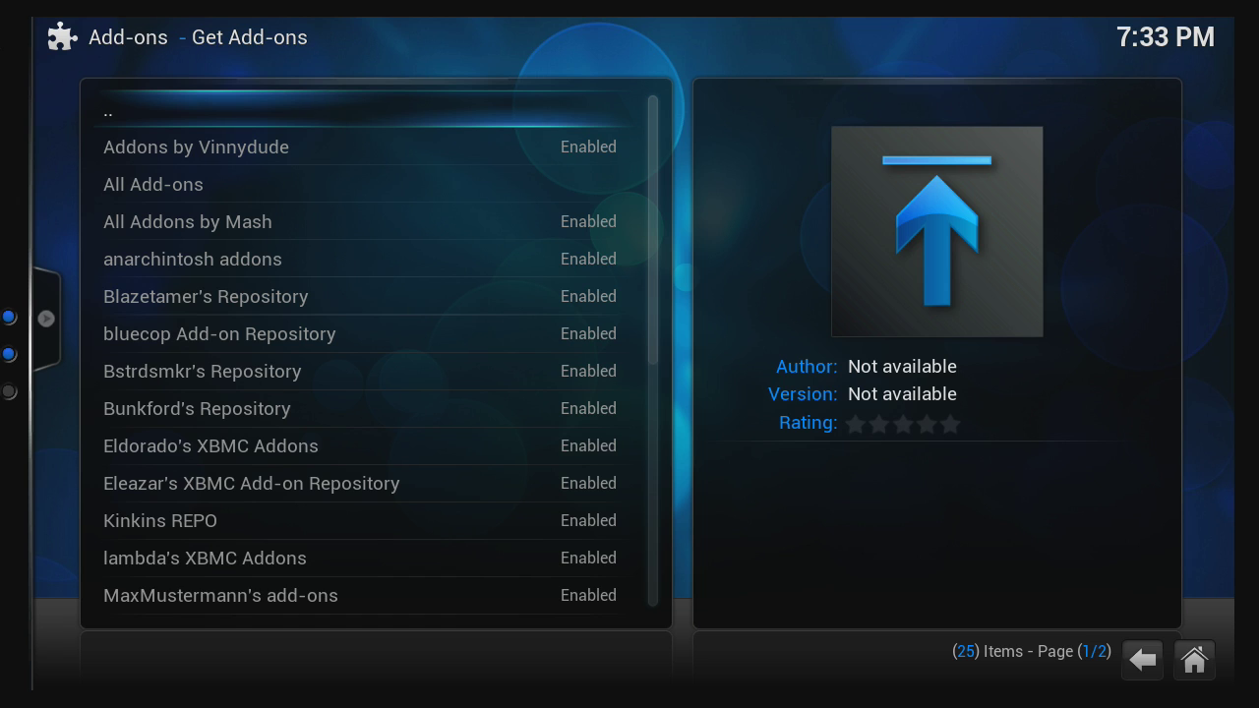
{"action": "key", "text": "Up"}
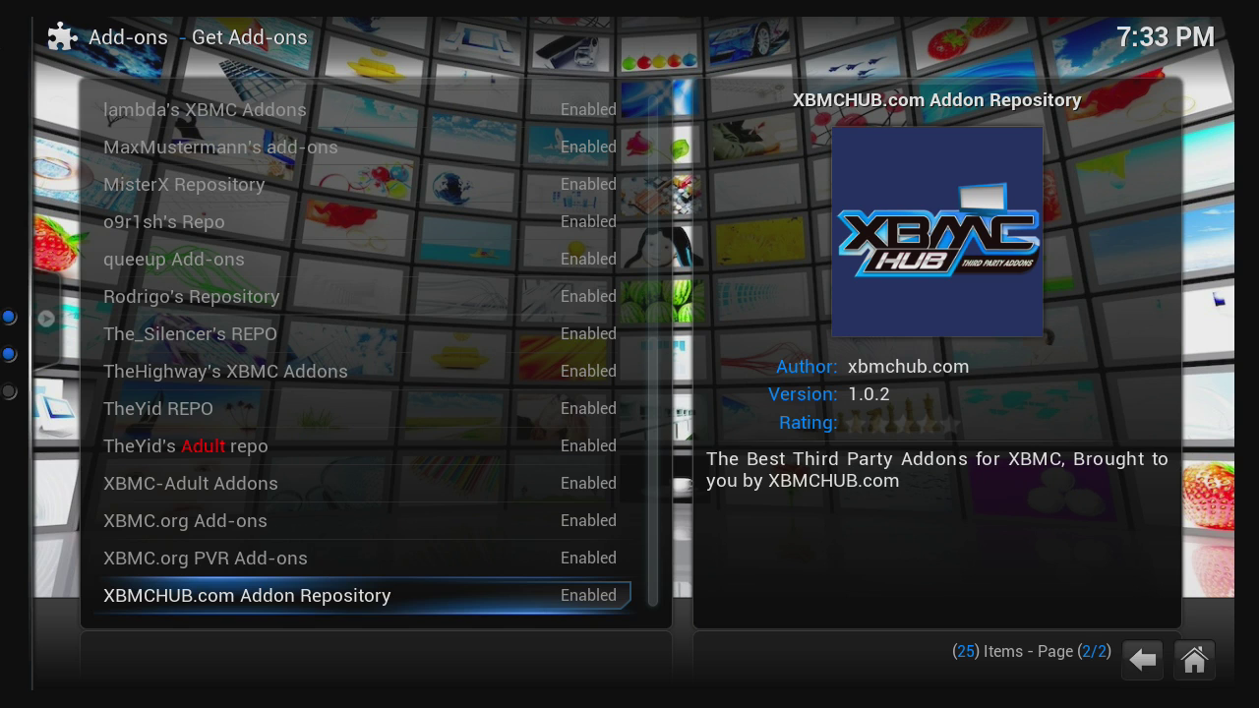
{"action": "key", "text": "Down"}
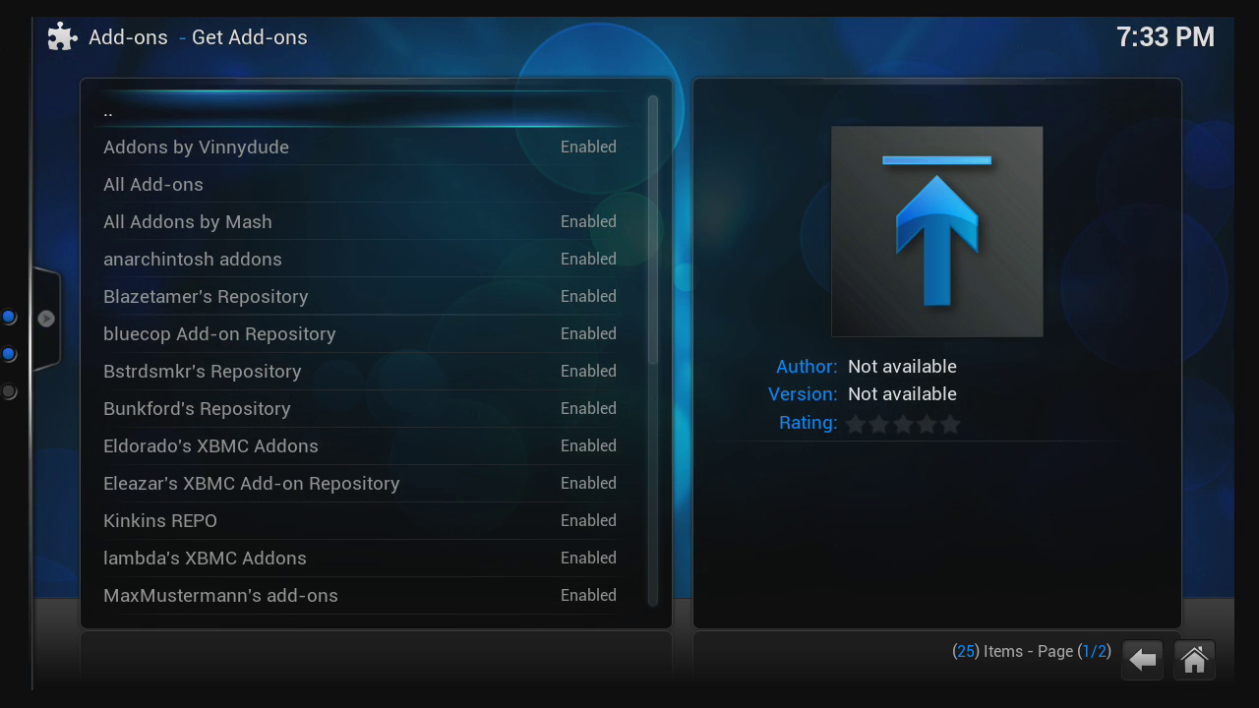
{"action": "key", "text": "Down"}
{"action": "key", "text": "Down"}
{"action": "key", "text": "Down"}
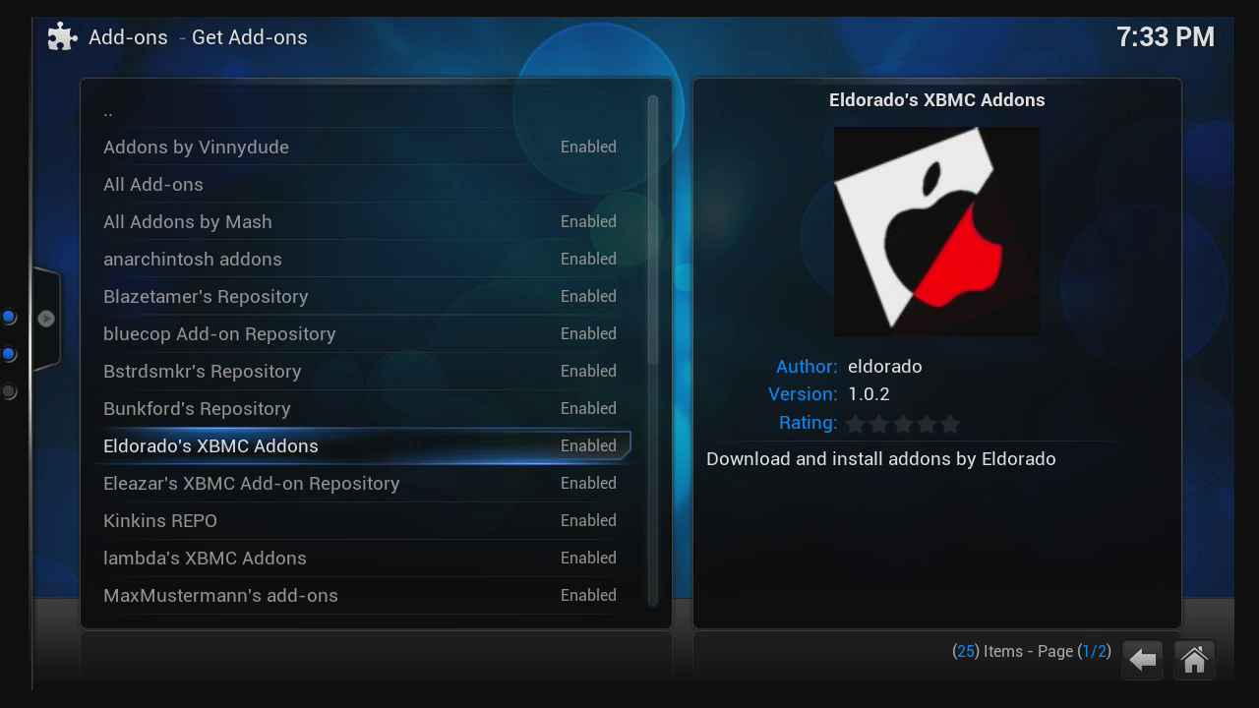
{"action": "key", "text": "Down"}
{"action": "key", "text": "Down"}
{"action": "key", "text": "Down"}
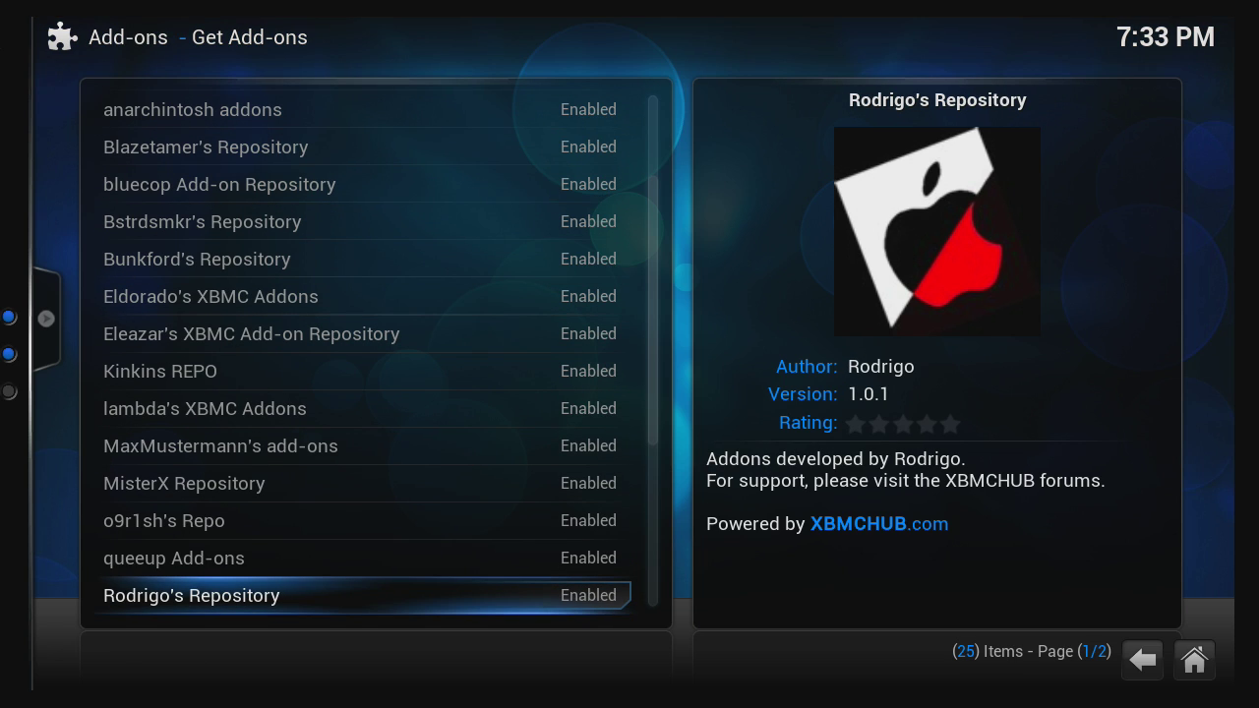
{"action": "key", "text": "BackSpace"}
{"action": "key", "text": "BackSpace"}
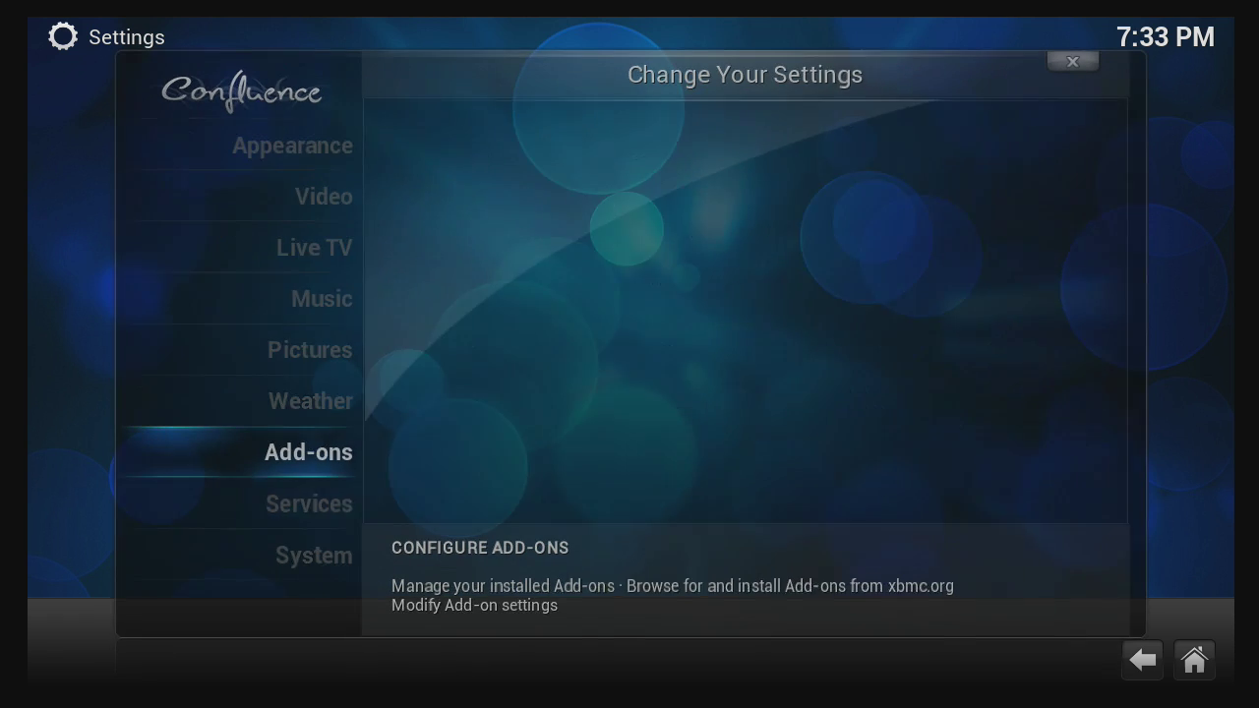
{"action": "key", "text": "BackSpace"}
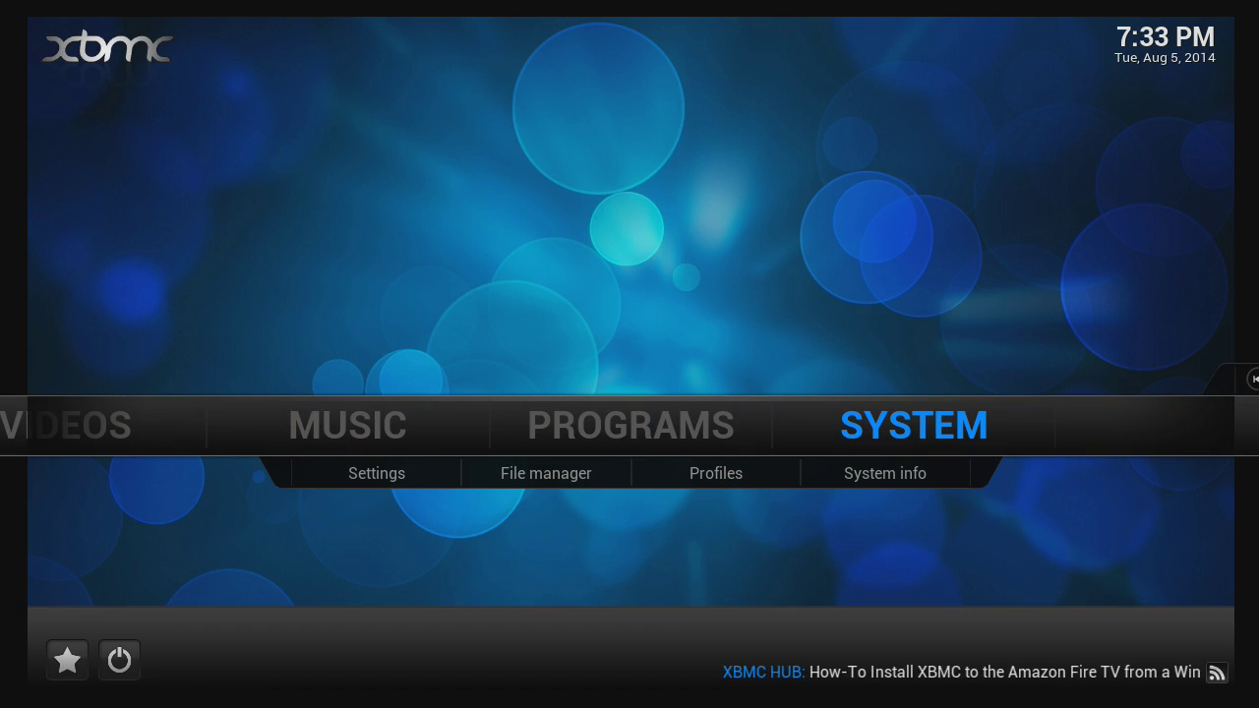
Browse the 43 installed Videos add-ons, then return to the home menu
{"action": "key", "text": "Left"}
{"action": "key", "text": "Left"}
{"action": "key", "text": "Left"}
{"action": "key", "text": "Down"}
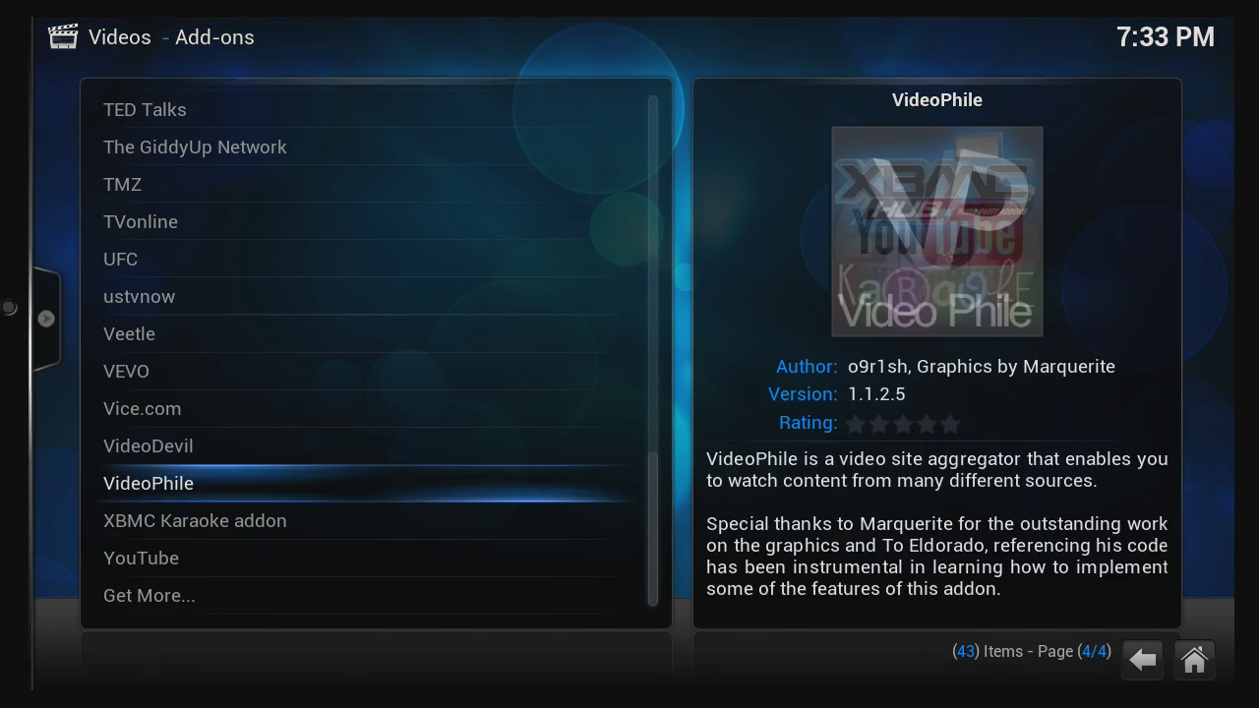
{"action": "key", "text": "Up"}
{"action": "key", "text": "Up"}
{"action": "key", "text": "Up"}
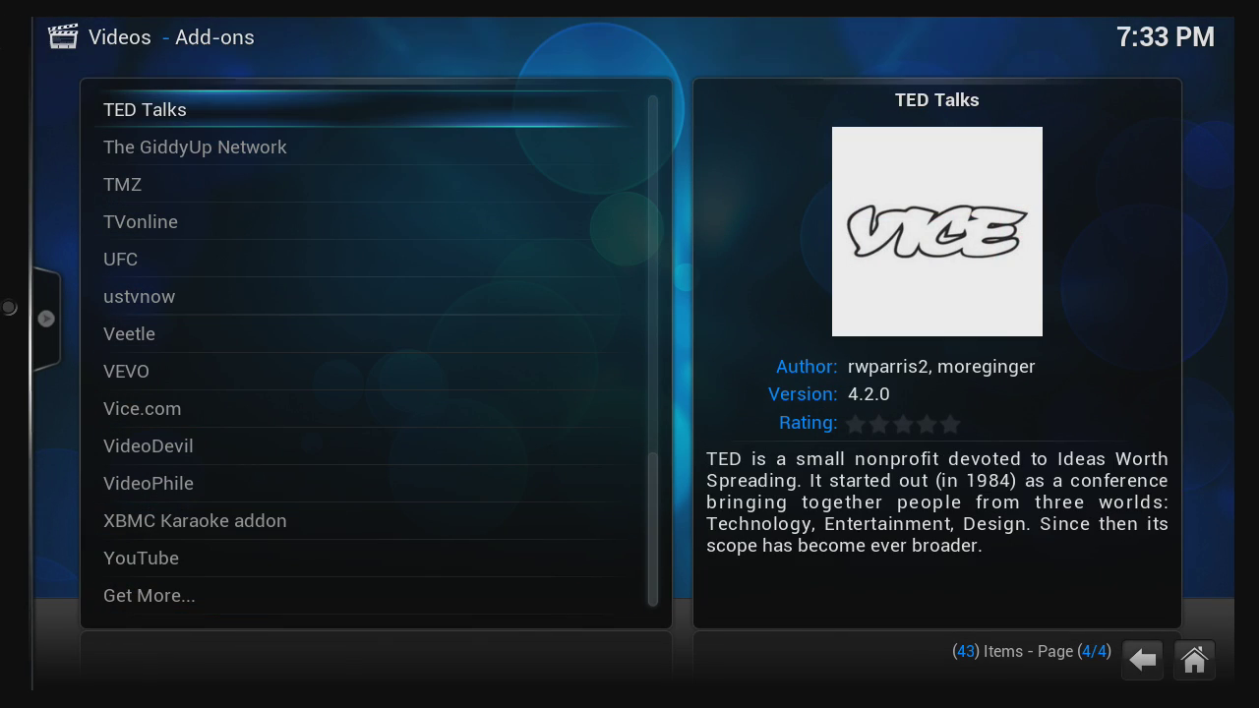
{"action": "key", "text": "Up"}
{"action": "key", "text": "Up"}
{"action": "key", "text": "Up"}
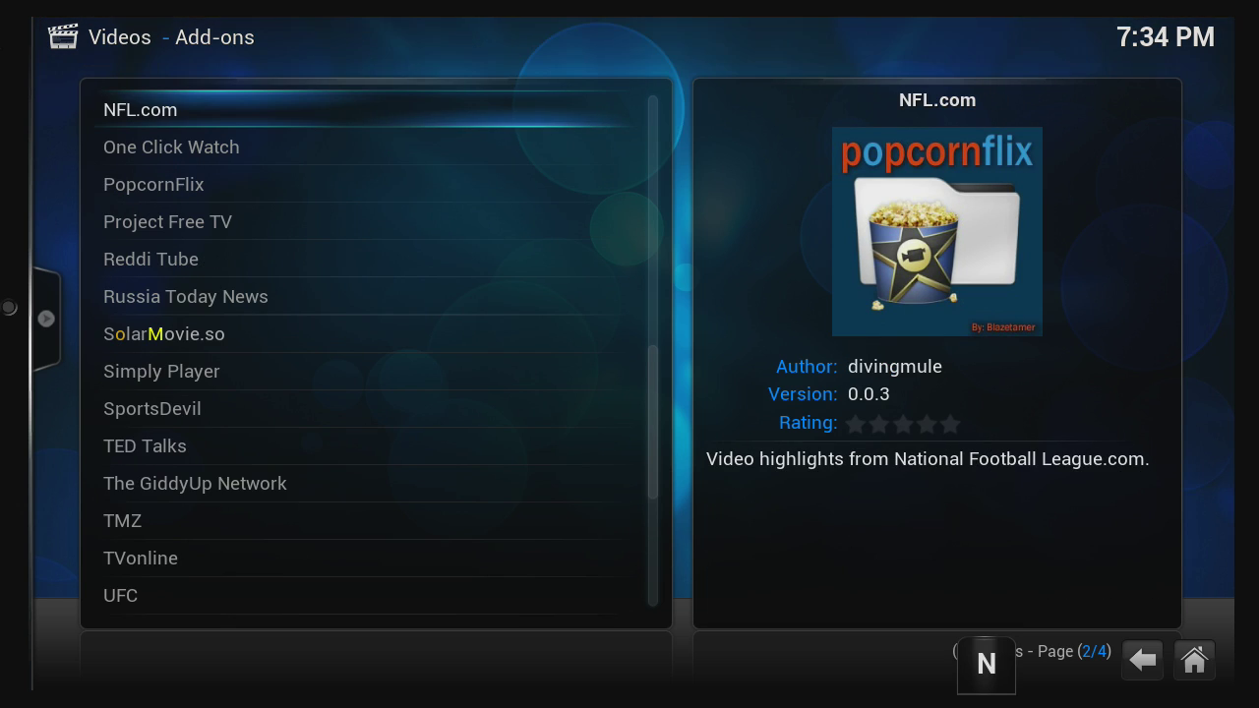
{"action": "key", "text": "Up"}
{"action": "key", "text": "Up"}
{"action": "key", "text": "Up"}
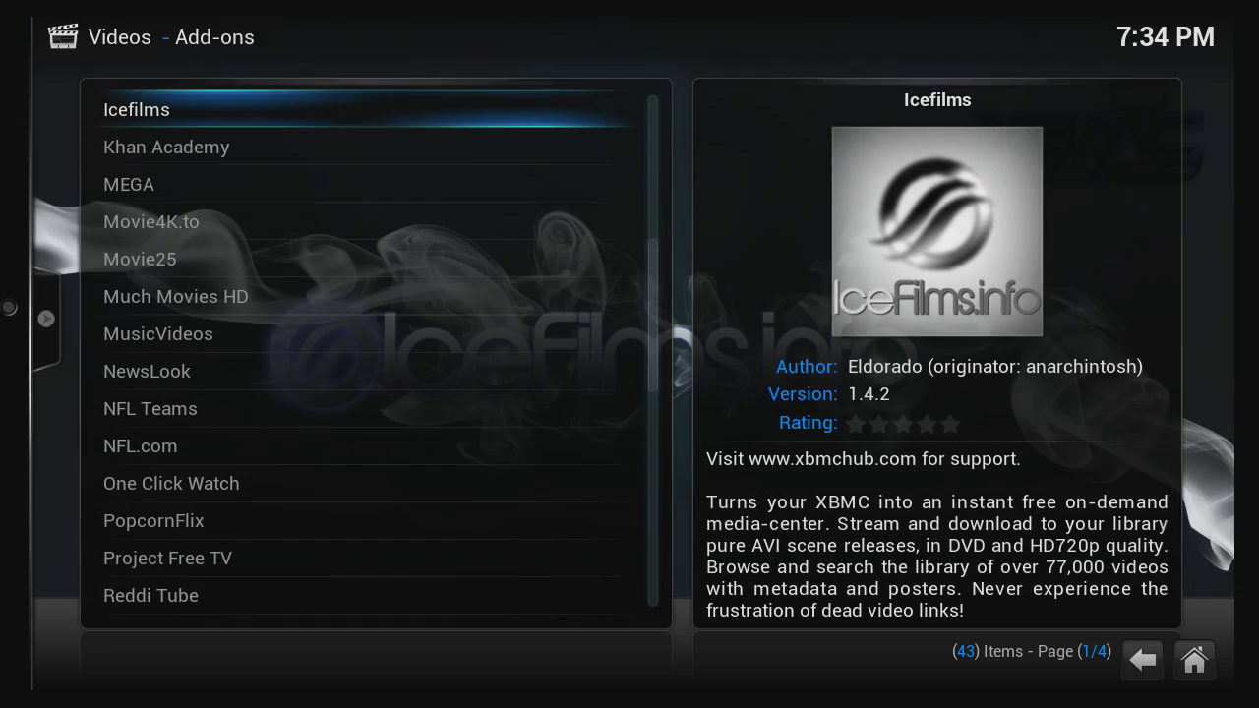
{"action": "key", "text": "Escape"}
Move to the System section on the home menu and open its Settings
{"action": "key", "text": "Right"}
{"action": "key", "text": "Right"}
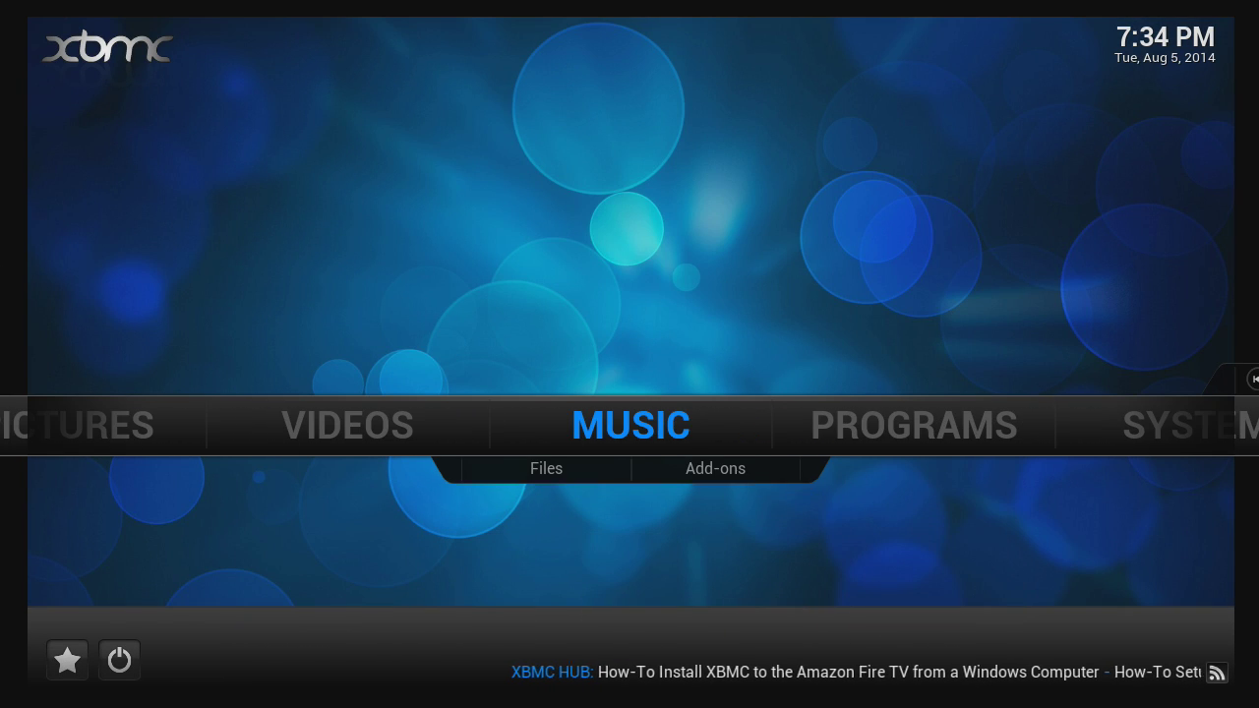
{"action": "key", "text": "Right"}
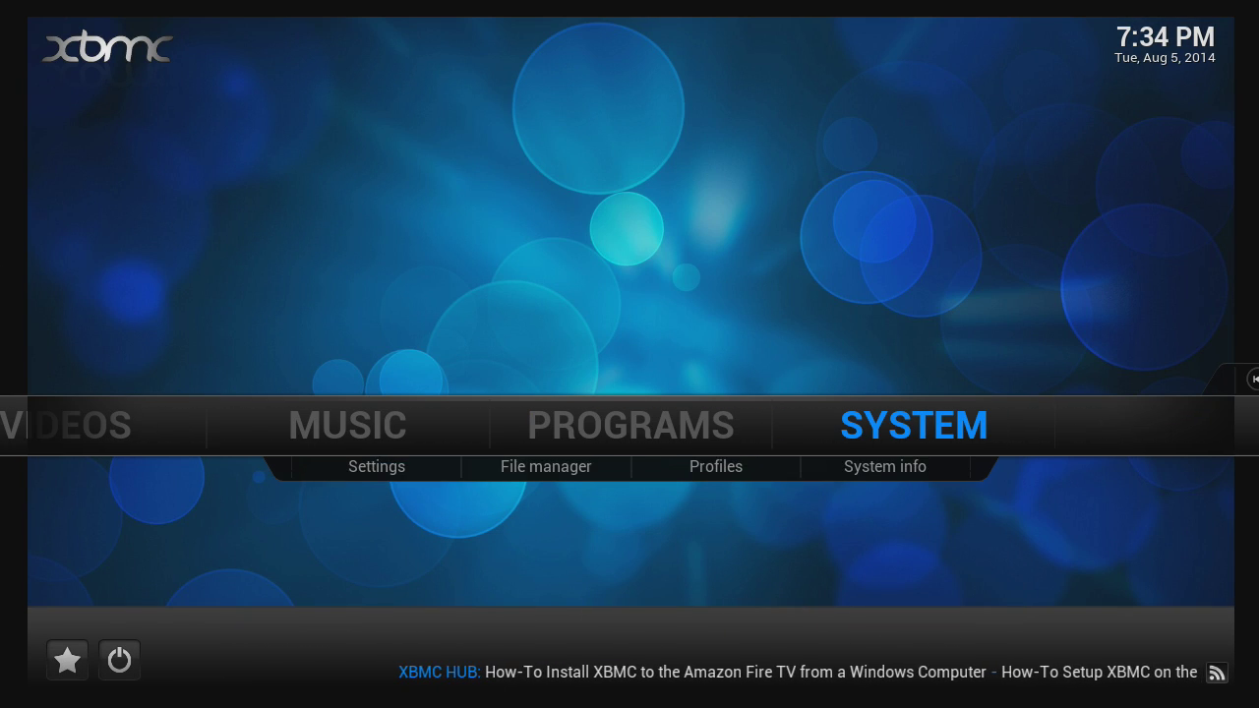
{"action": "key", "text": "Down"}
{"action": "key", "text": "Up"}
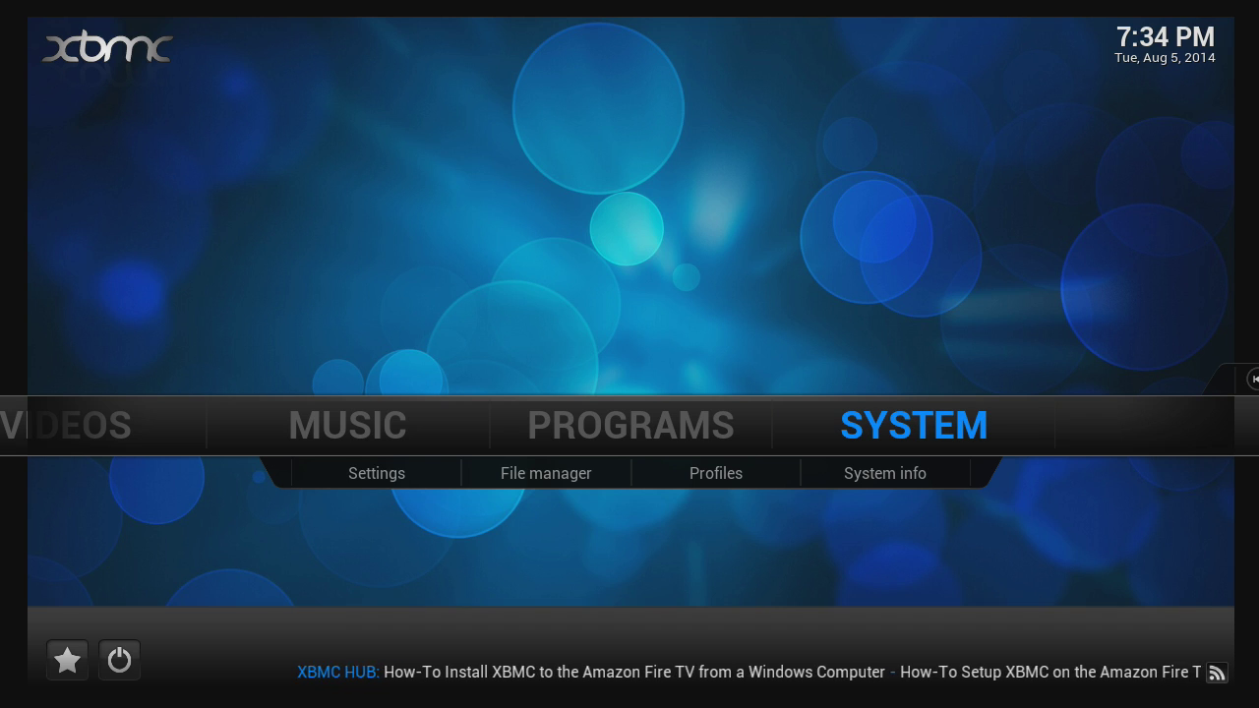
{"action": "key", "text": "Return"}
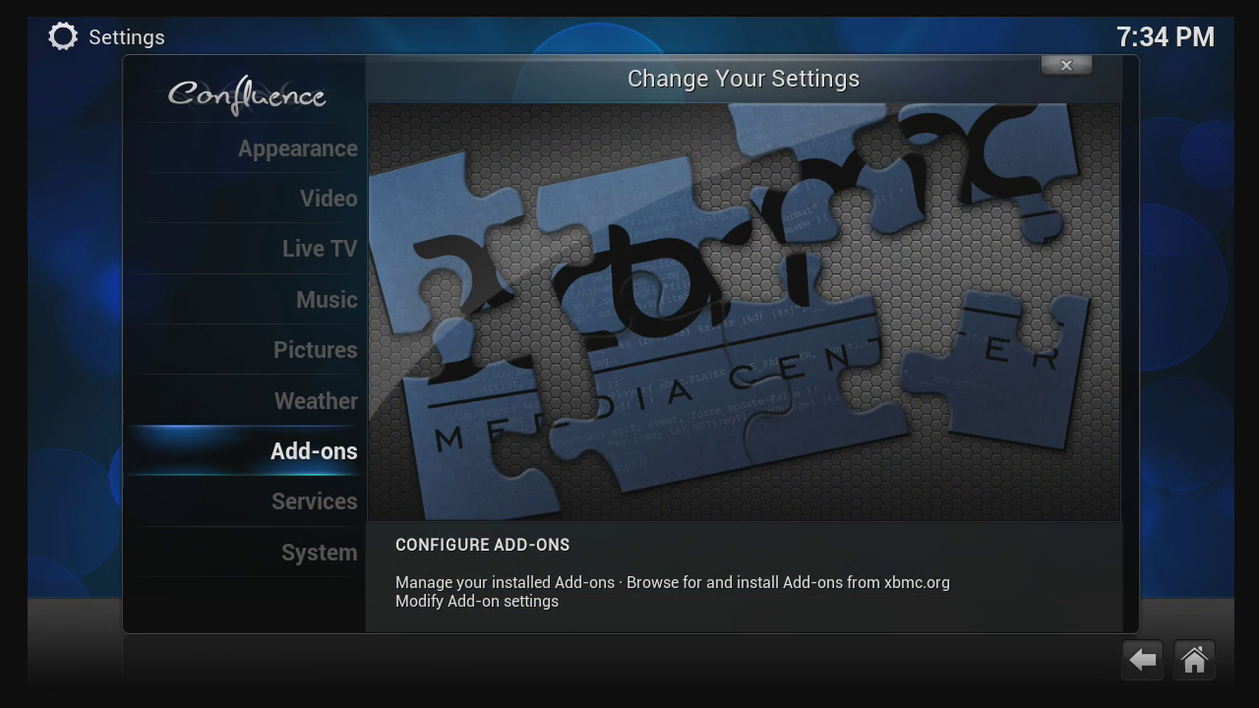
Open the Add-ons settings and look at the Enabled Add-ons categories
{"action": "key", "text": "Return"}
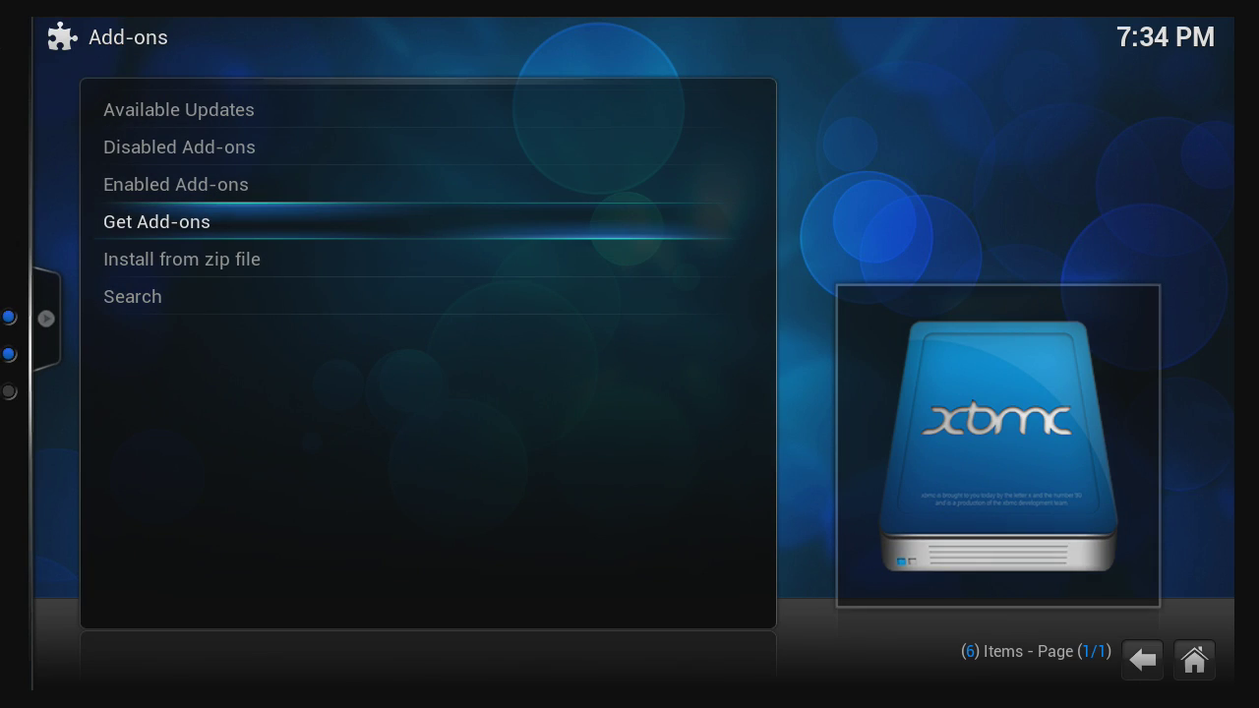
{"action": "key", "text": "Up"}
{"action": "key", "text": "Return"}
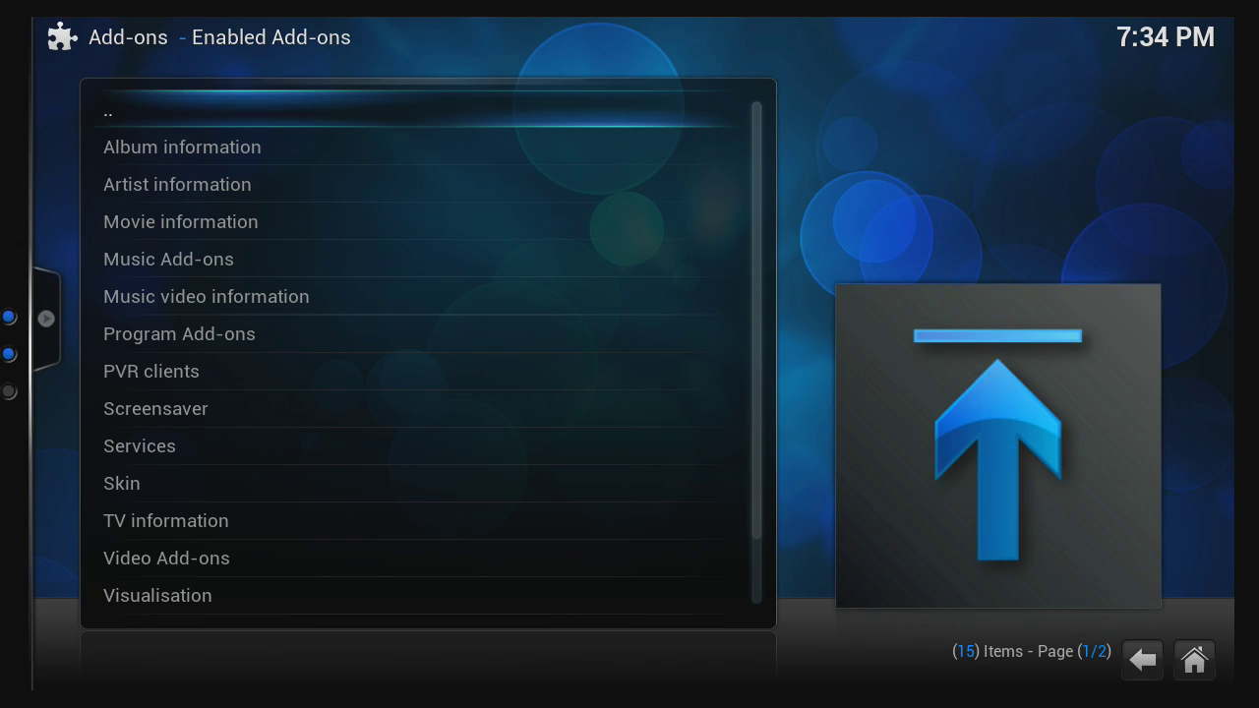
{"action": "key", "text": "Return"}
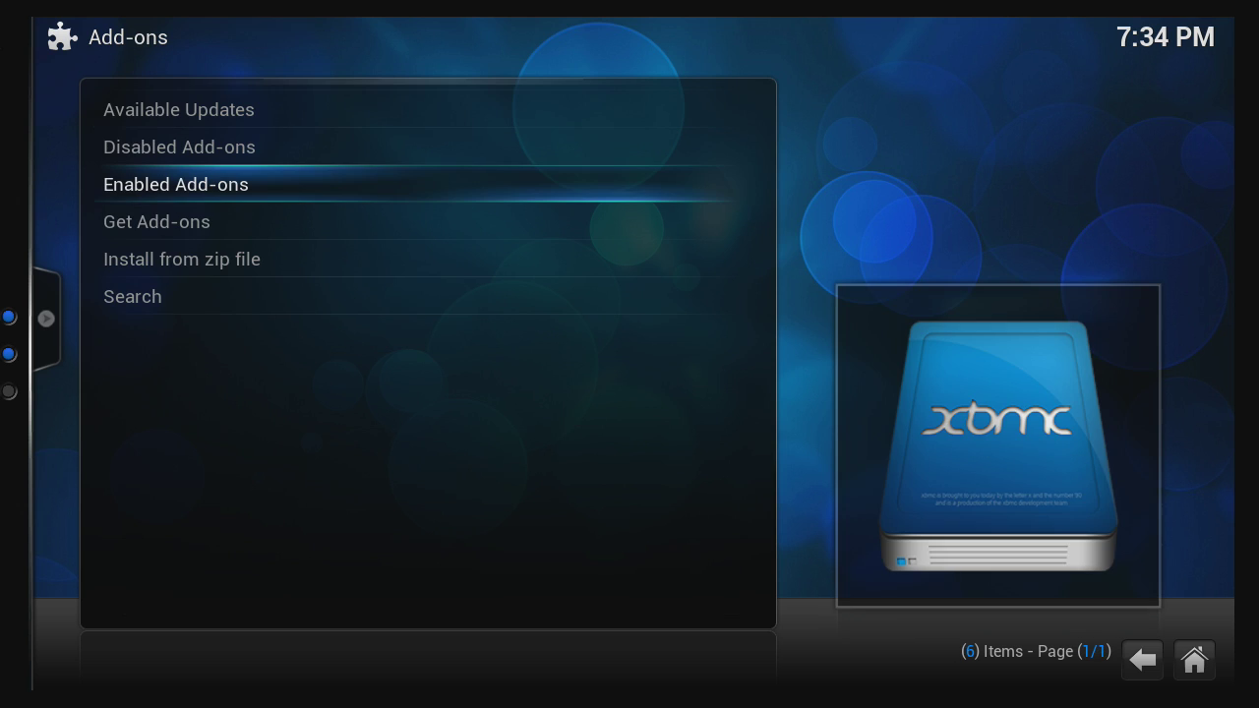
Browse the Available Updates list of 46 add-ons, then return to the Add-ons menu
{"action": "key", "text": "Up"}
{"action": "key", "text": "Up"}
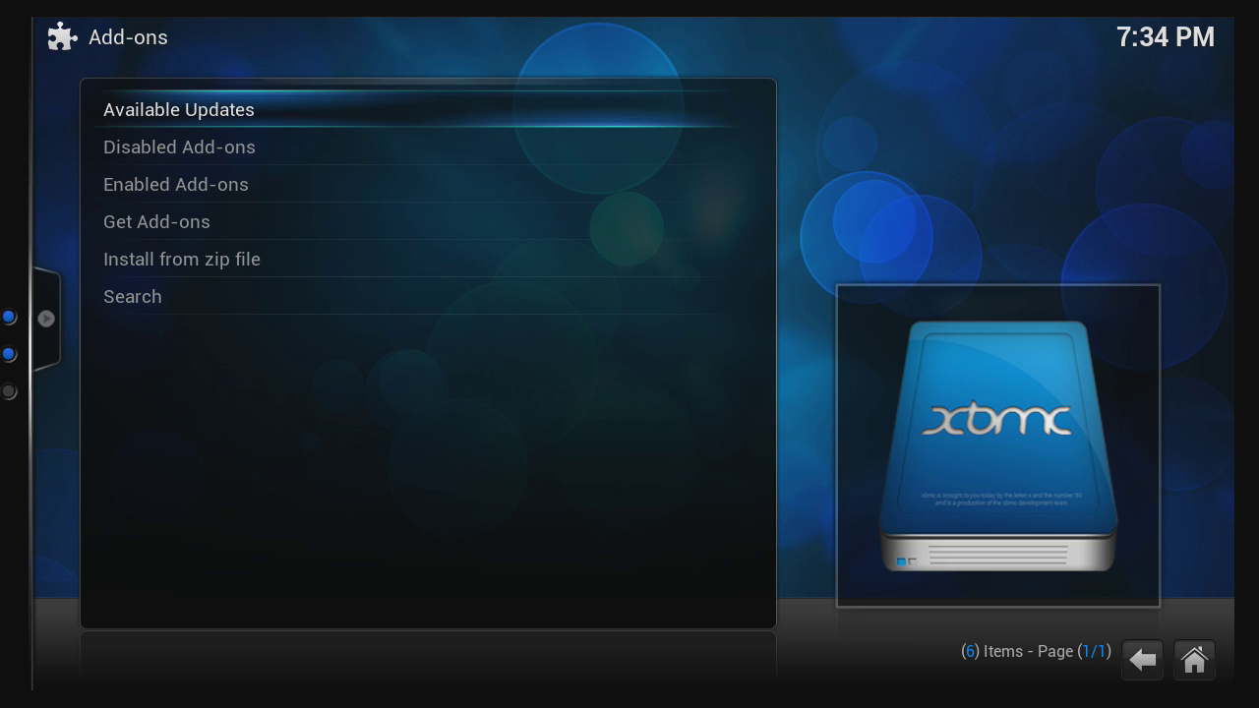
{"action": "key", "text": "Return"}
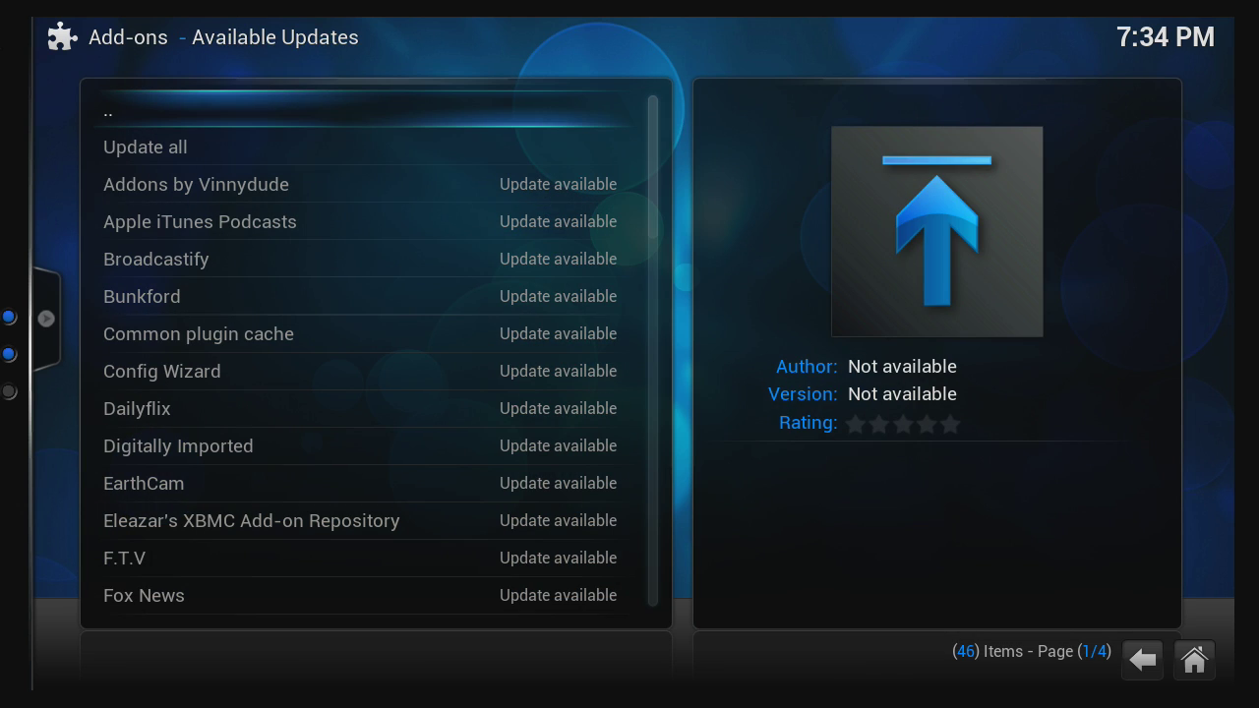
{"action": "key", "text": "Up"}
{"action": "key", "text": "Up"}
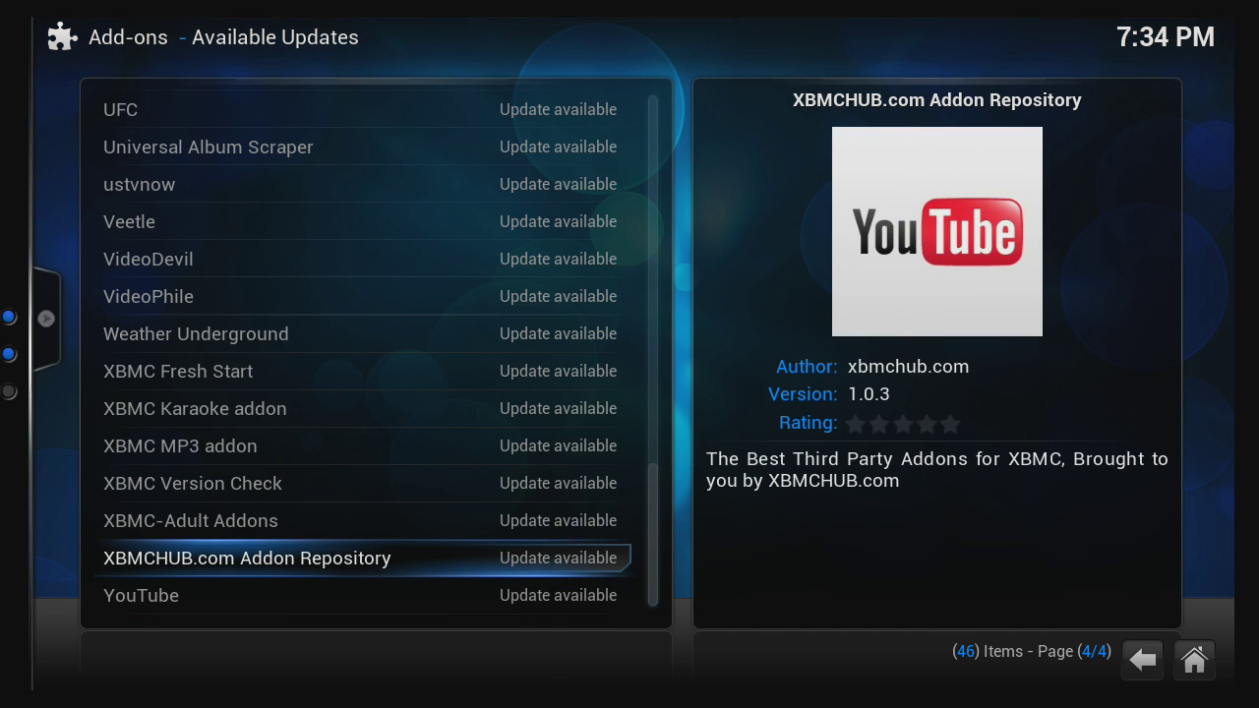
{"action": "key", "text": "Down"}
{"action": "key", "text": "Down"}
{"action": "key", "text": "Return"}
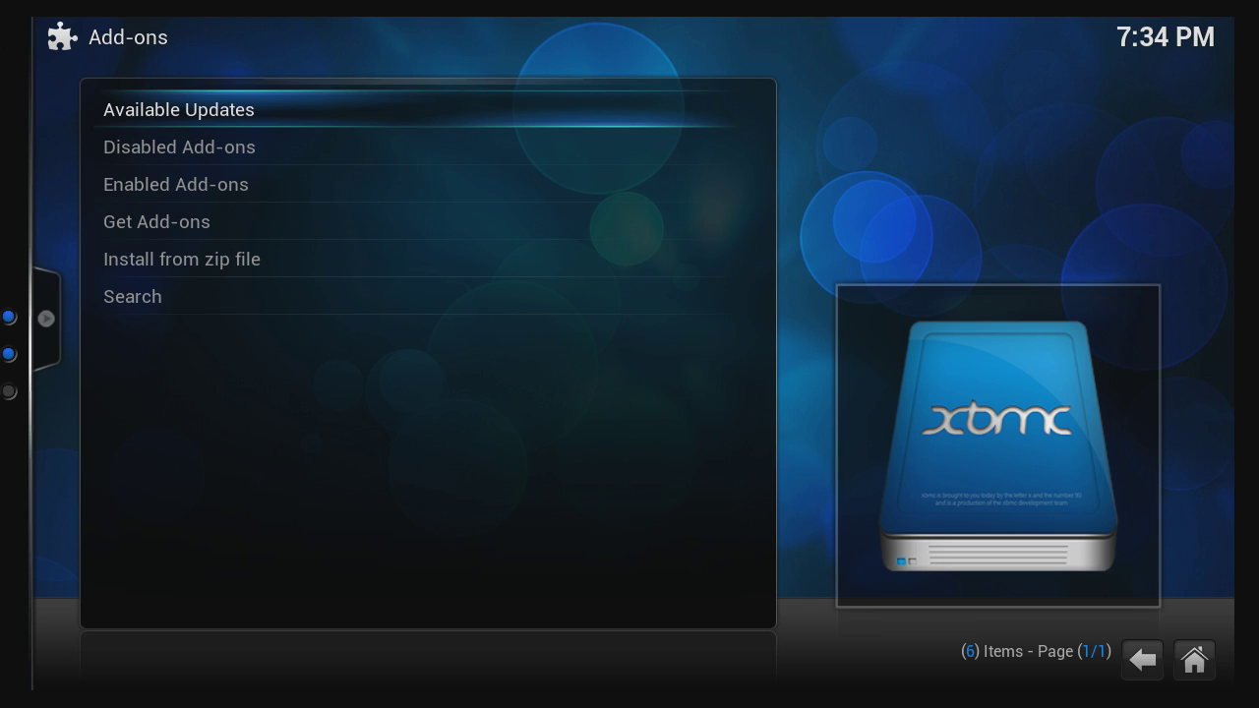
Browse the Get Add-ons repository list, then return to the Add-ons menu
{"action": "key", "text": "Down"}
{"action": "key", "text": "Down"}
{"action": "key", "text": "Down"}
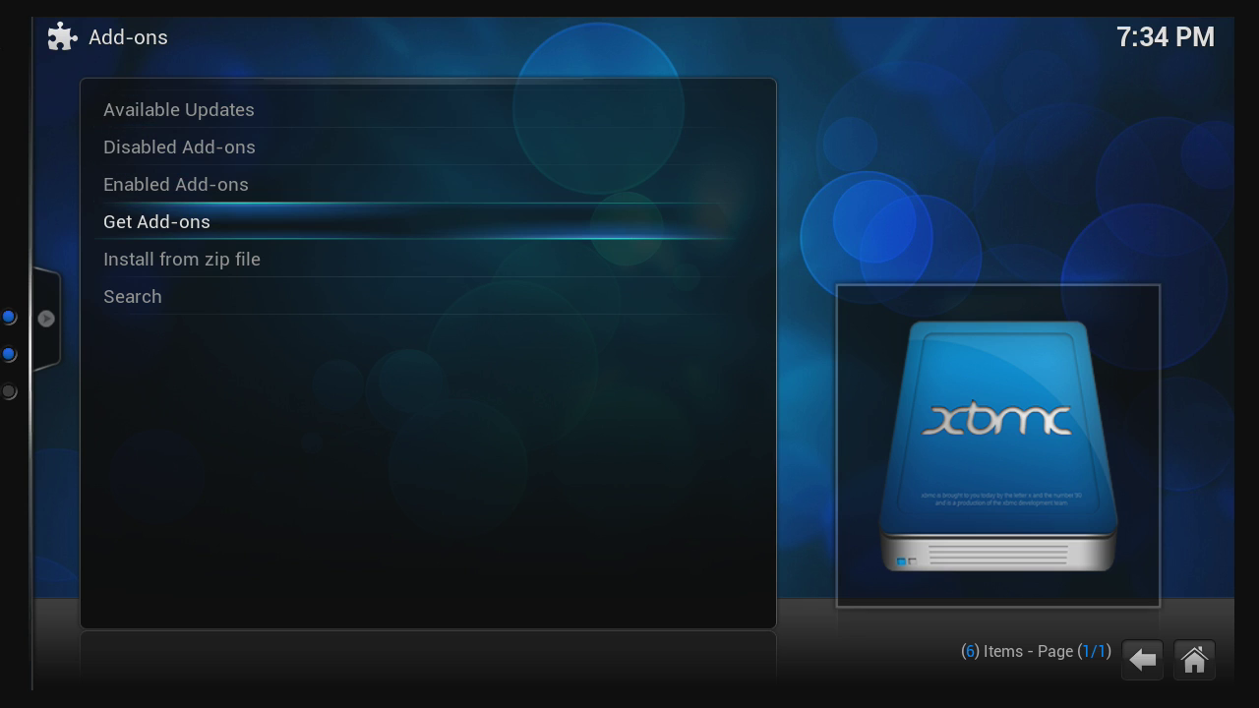
{"action": "key", "text": "Return"}
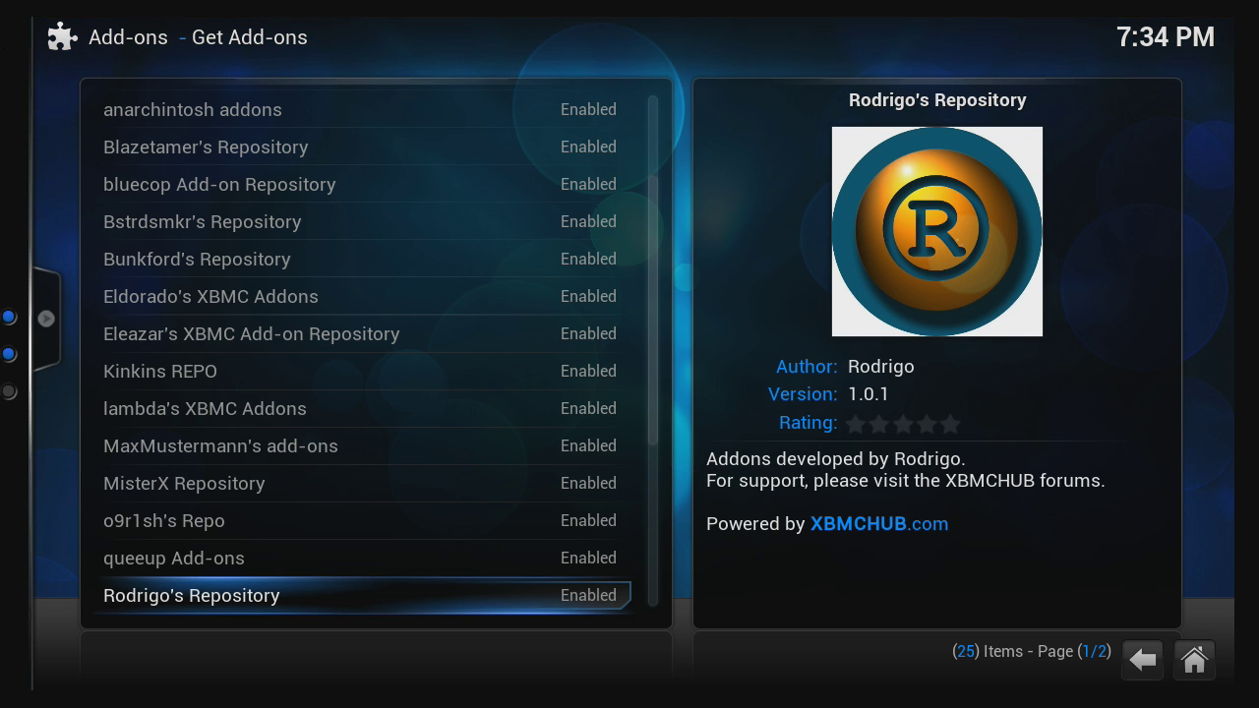
{"action": "key", "text": "Down"}
{"action": "key", "text": "Down"}
{"action": "key", "text": "Down"}
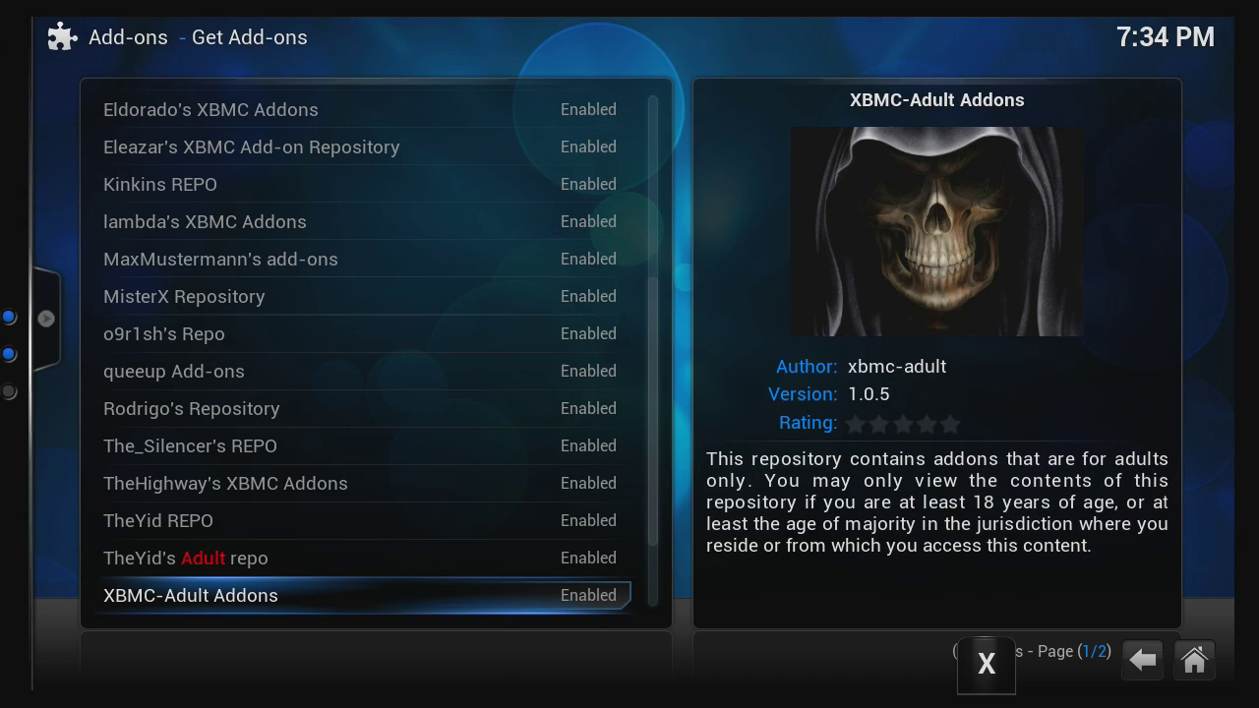
{"action": "key", "text": "Up"}
{"action": "key", "text": "Up"}
{"action": "key", "text": "Up"}
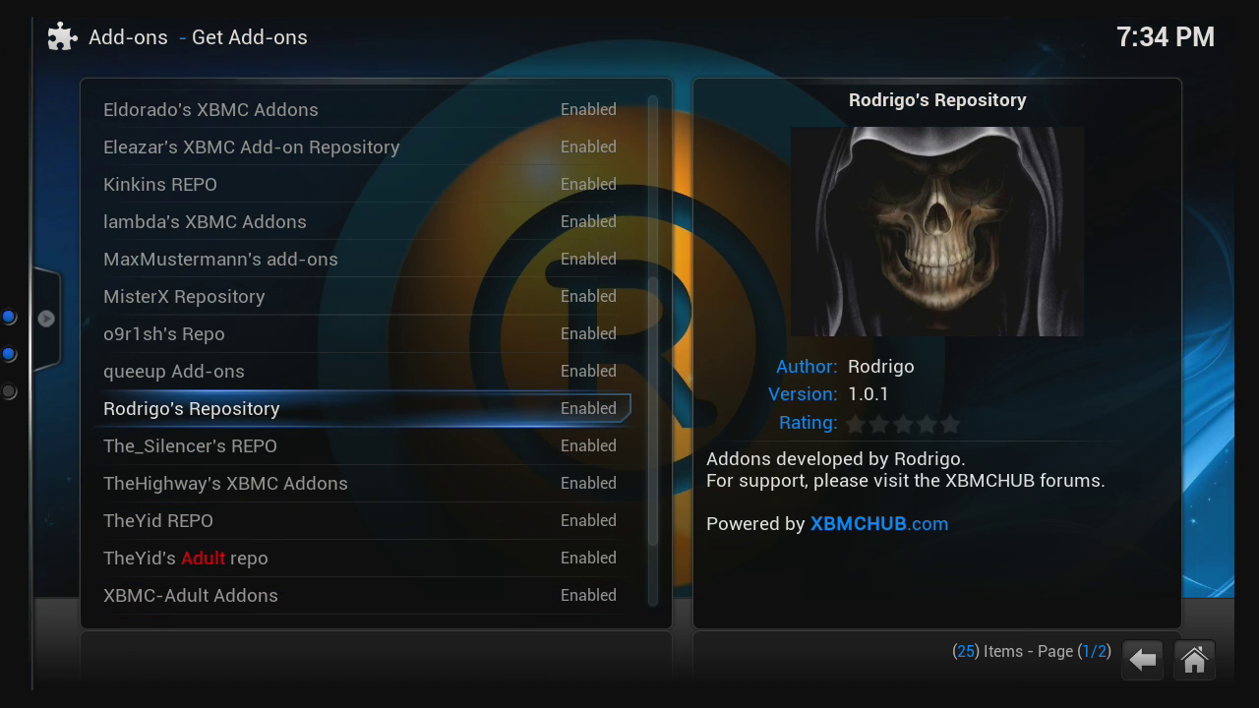
{"action": "key", "text": "Down"}
{"action": "key", "text": "Down"}
{"action": "key", "text": "Down"}
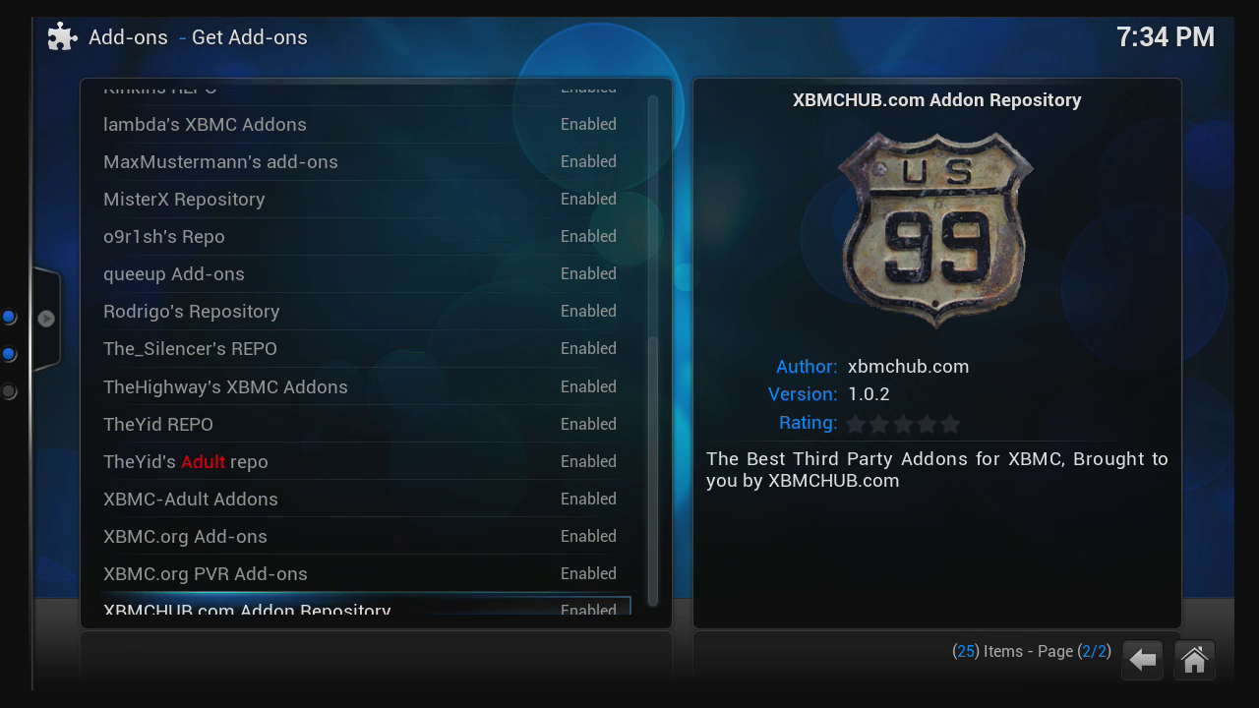
{"action": "key", "text": "Down"}
{"action": "key", "text": "Down"}
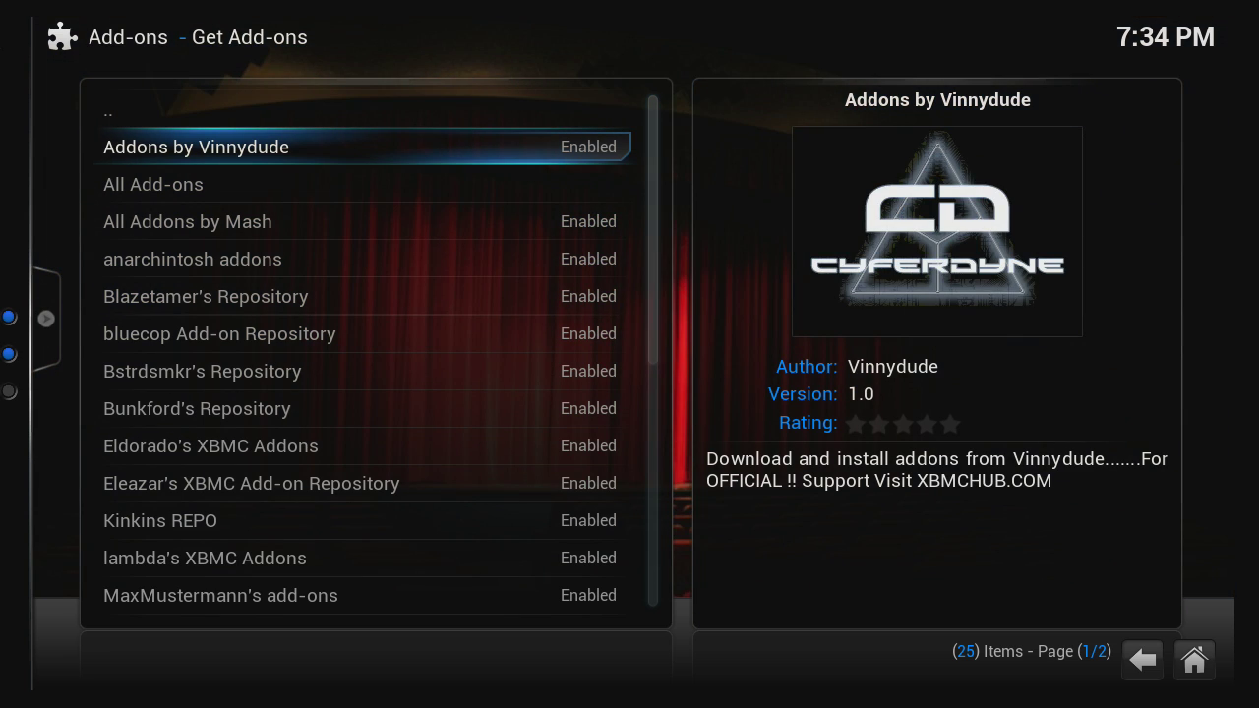
{"action": "key", "text": "Up"}
{"action": "key", "text": "Return"}
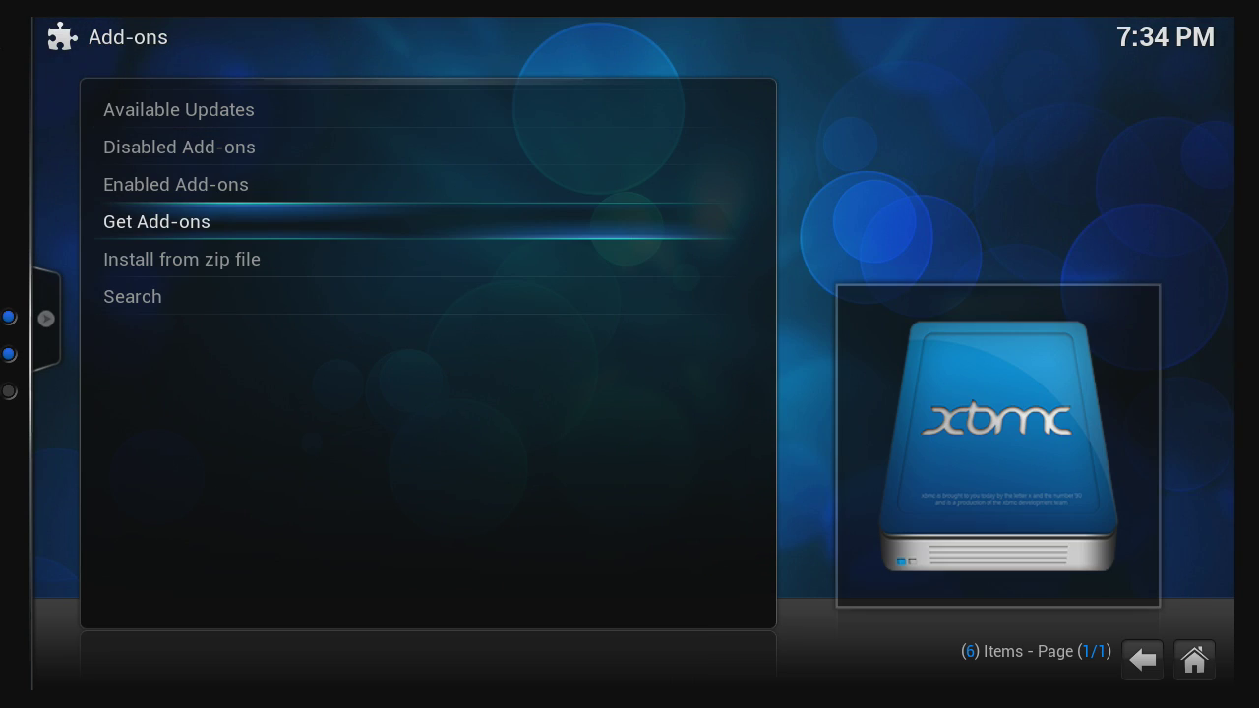
Reopen Get Add-ons and enter the All Addons by Mash repository
{"action": "key", "text": "Return"}
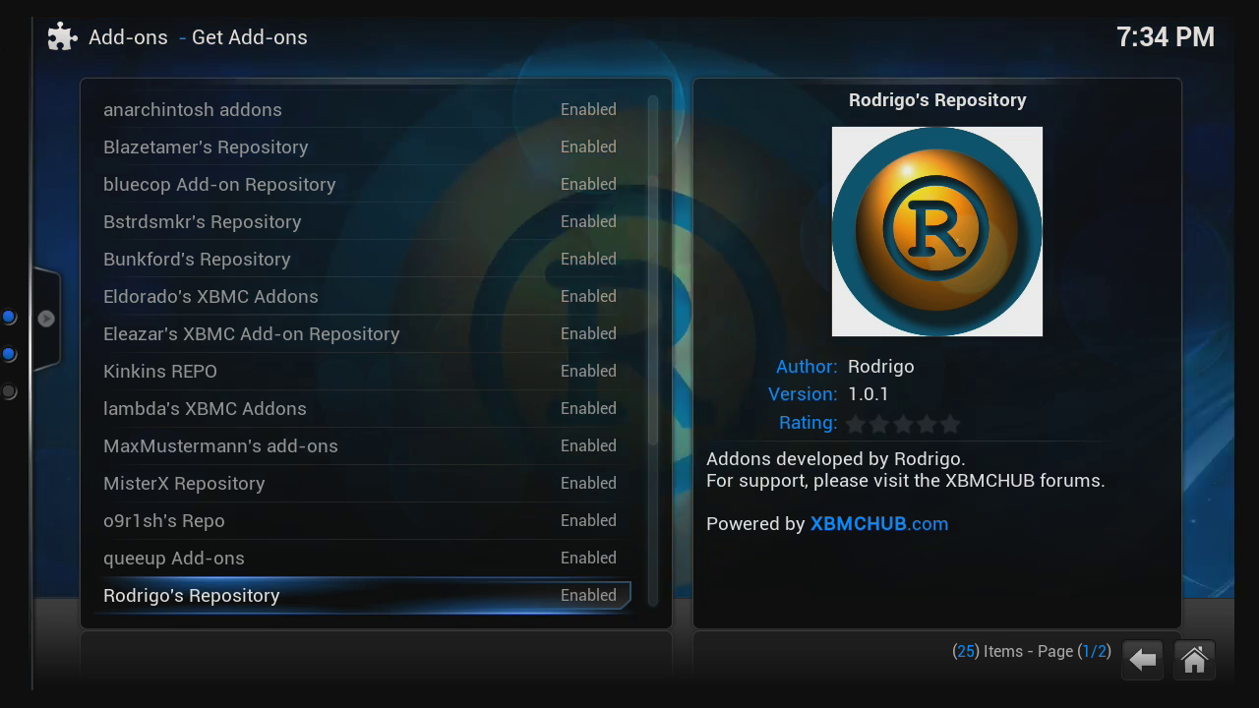
{"action": "key", "text": "Down"}
{"action": "key", "text": "Down"}
{"action": "key", "text": "x"}
{"action": "key", "text": "x"}
{"action": "key", "text": "x"}
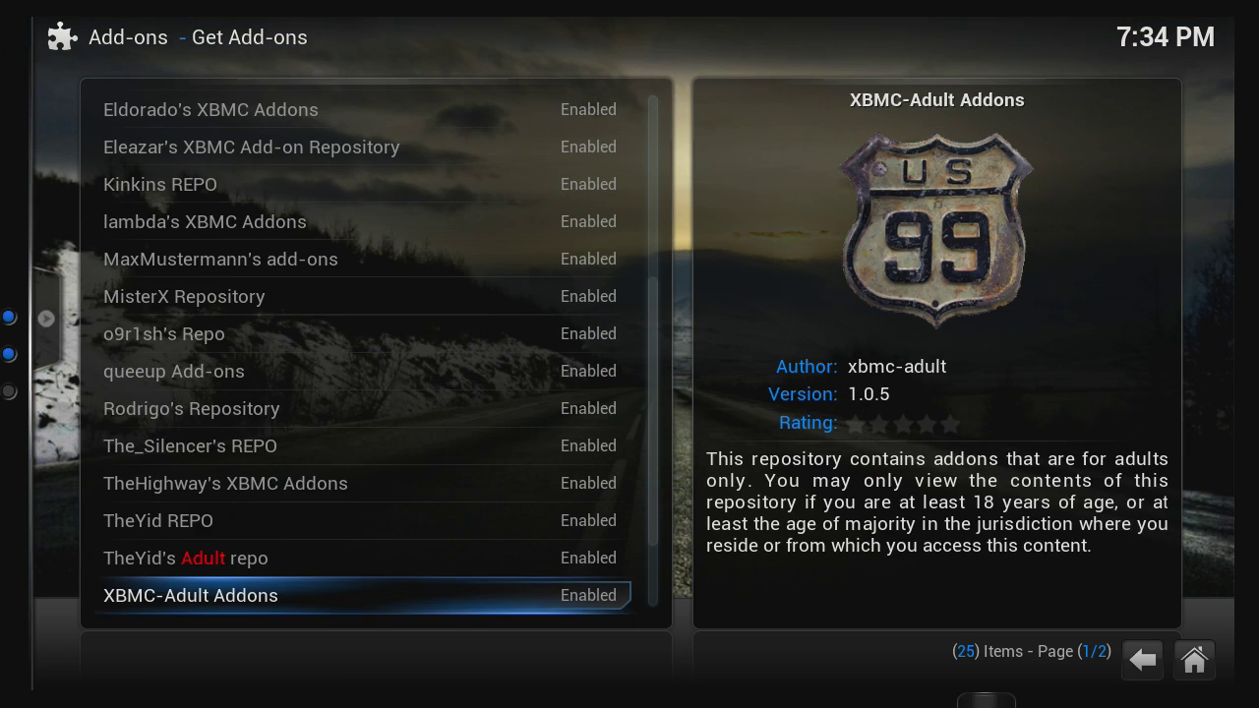
{"action": "key", "text": "Down"}
{"action": "key", "text": "Down"}
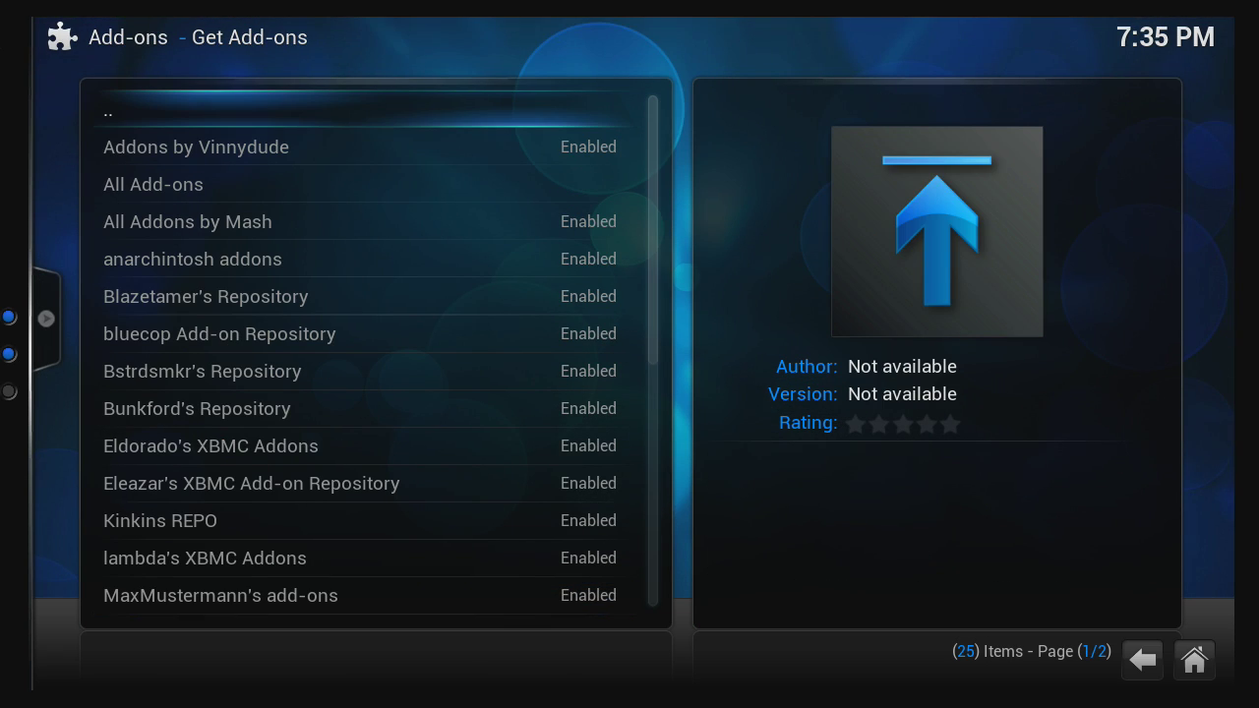
{"action": "key", "text": "Down"}
{"action": "key", "text": "Down"}
{"action": "key", "text": "Down"}
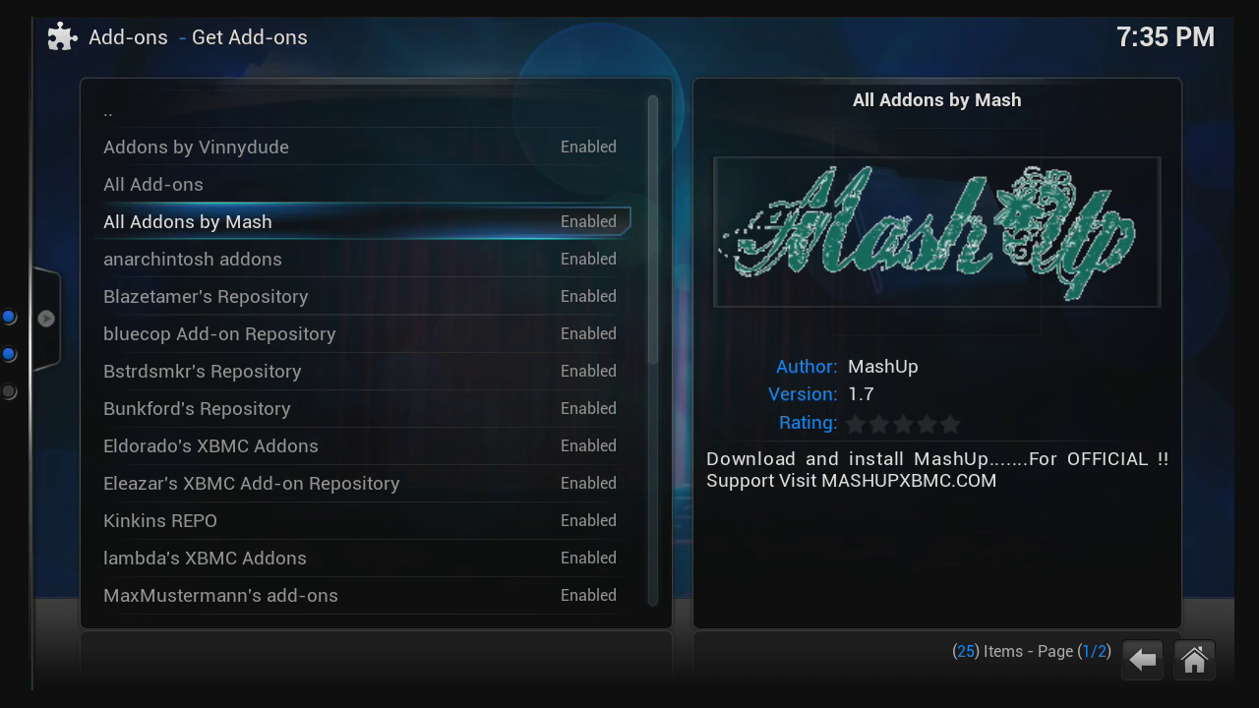
{"action": "key", "text": "Return"}
Install the Mash Up 1.4.0 add-on from the repository's Video Add-ons category
{"action": "key", "text": "Down"}
{"action": "key", "text": "Down"}
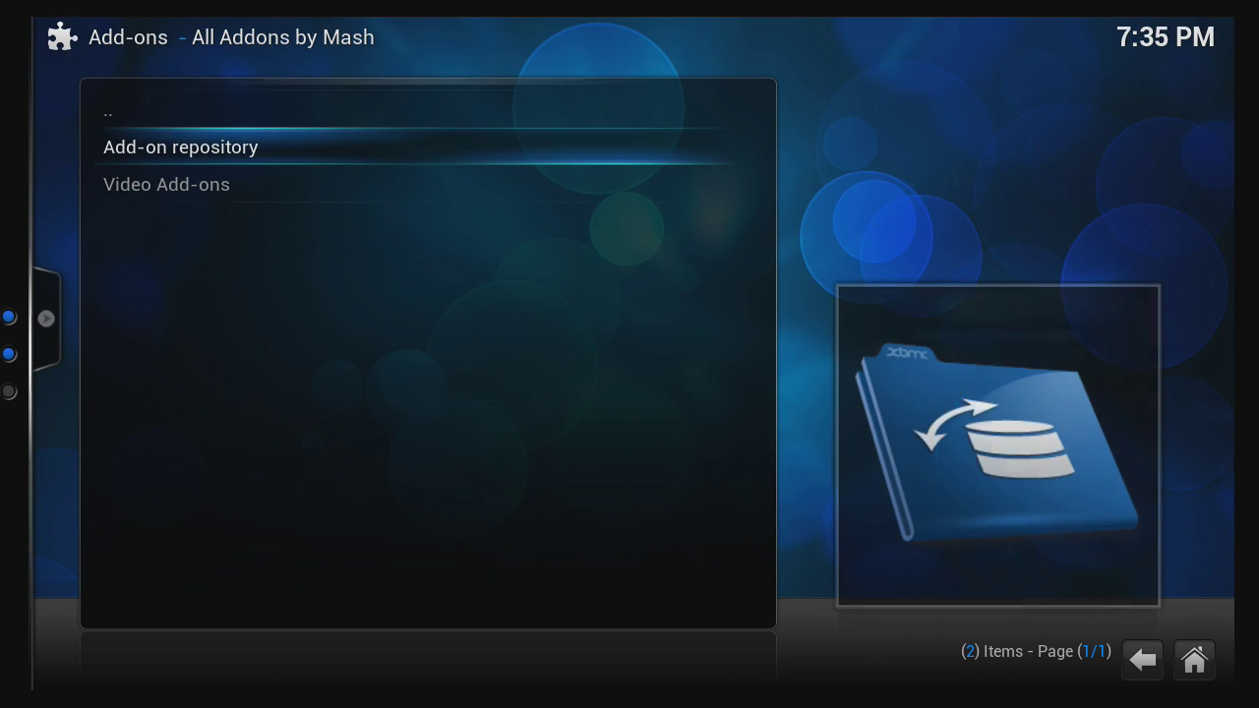
{"action": "key", "text": "Return"}
{"action": "key", "text": "Down"}
{"action": "key", "text": "Down"}
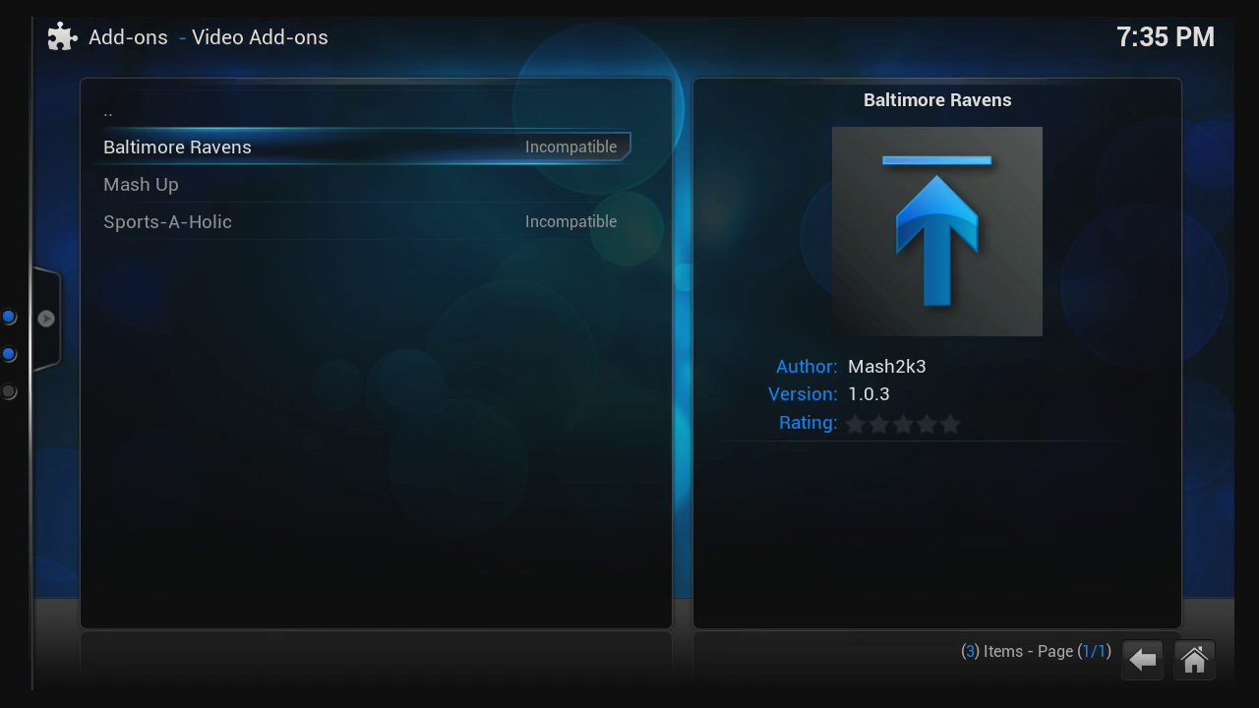
{"action": "key", "text": "Return"}
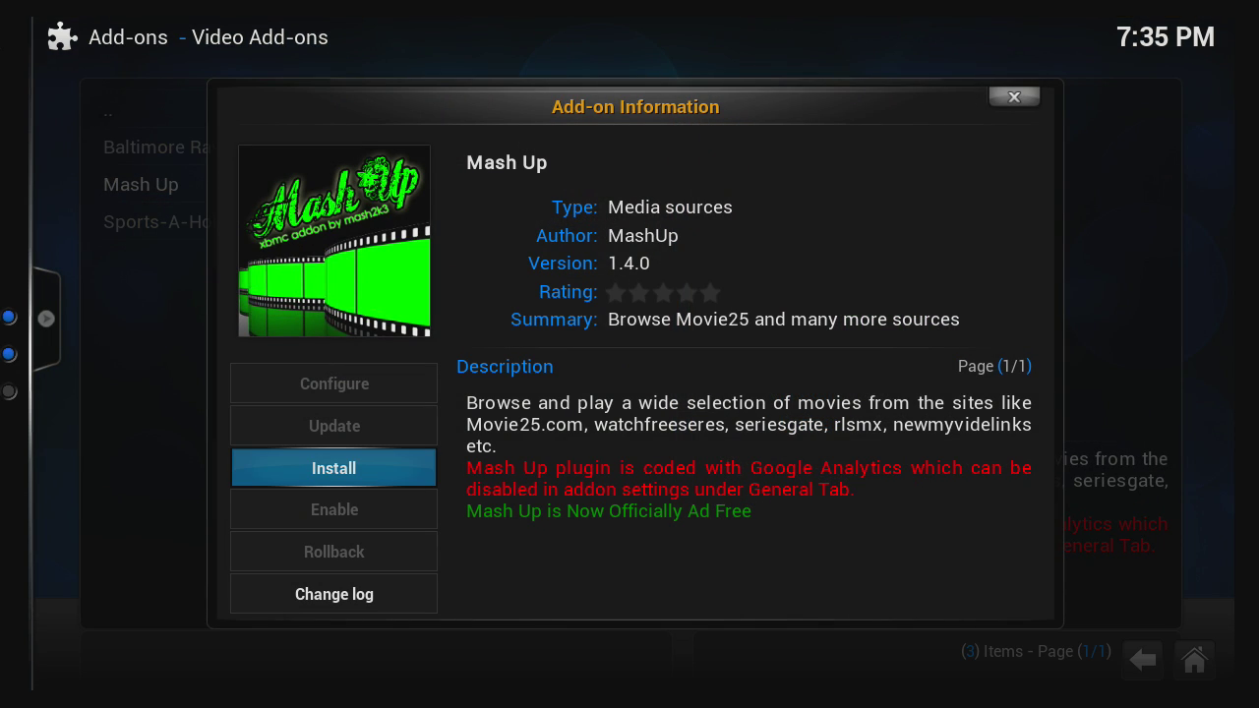
{"action": "key", "text": "Return"}
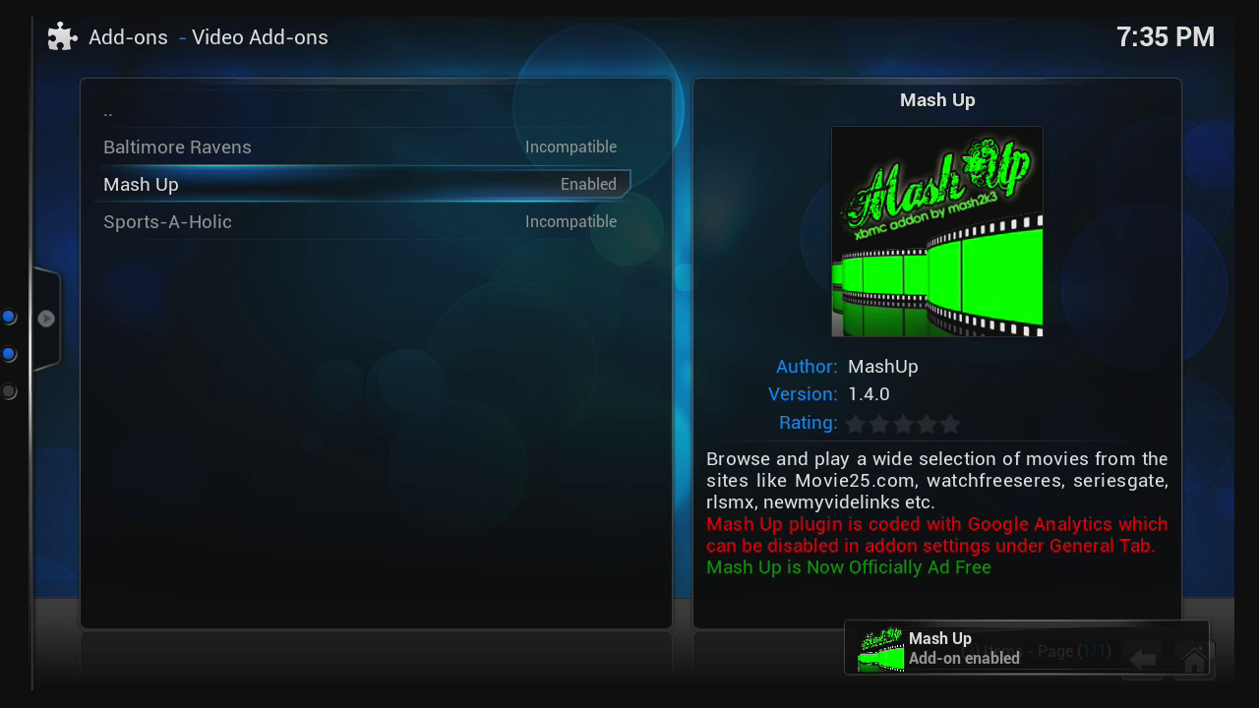
{"action": "key", "text": "Up"}
{"action": "key", "text": "Up"}
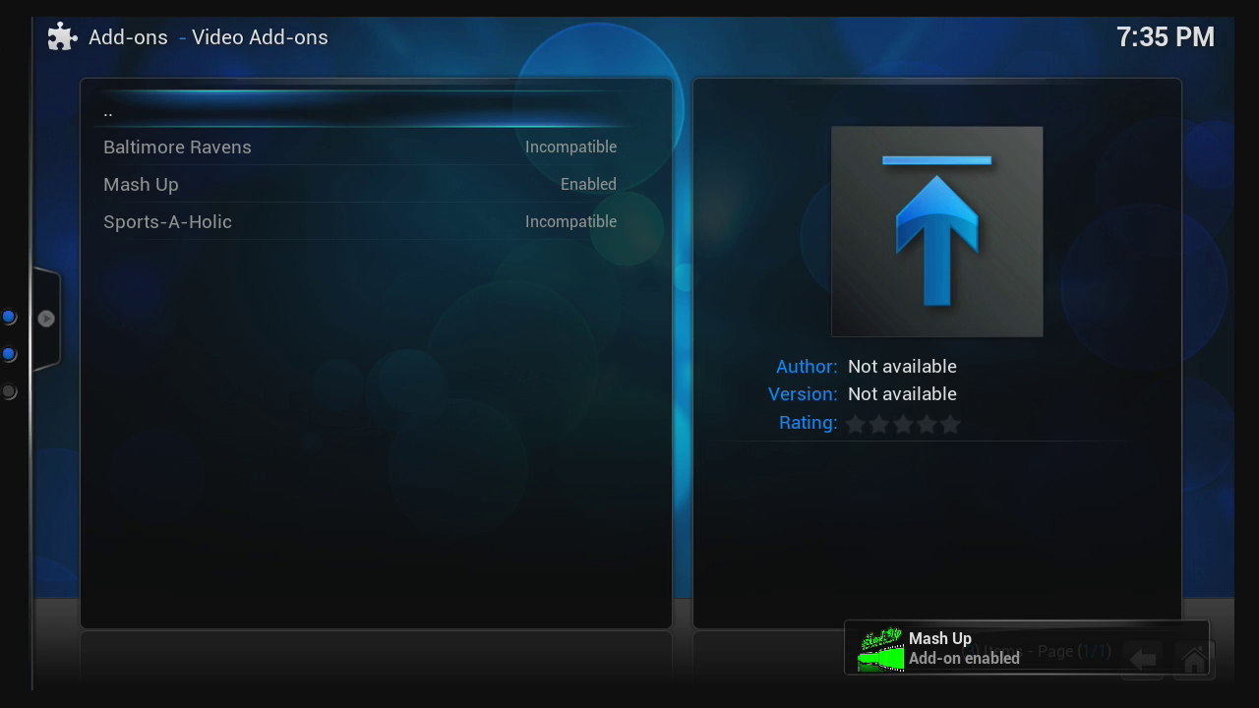
Back out of the Mash video add-ons to the Add-ons menu
{"action": "key", "text": "Return"}
{"action": "key", "text": "Up"}
{"action": "key", "text": "Up"}
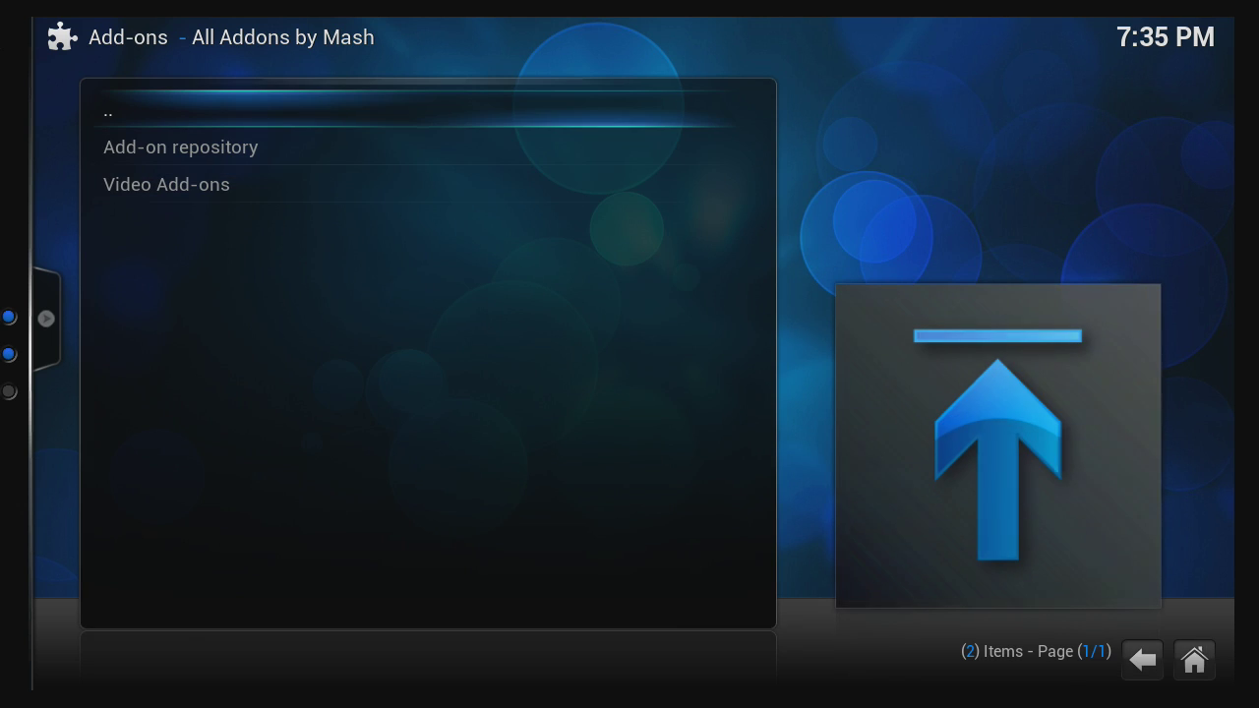
{"action": "key", "text": "Return"}
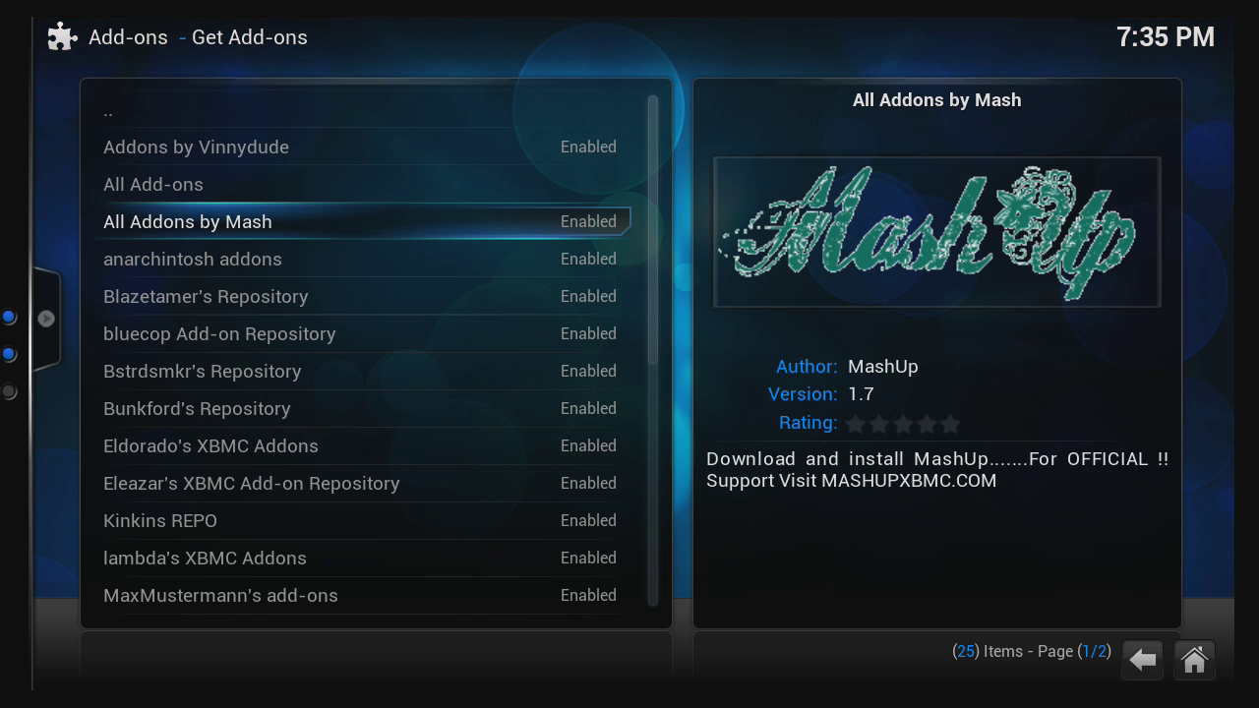
{"action": "key", "text": "Up"}
{"action": "key", "text": "Up"}
{"action": "key", "text": "Up"}
{"action": "key", "text": "Return"}
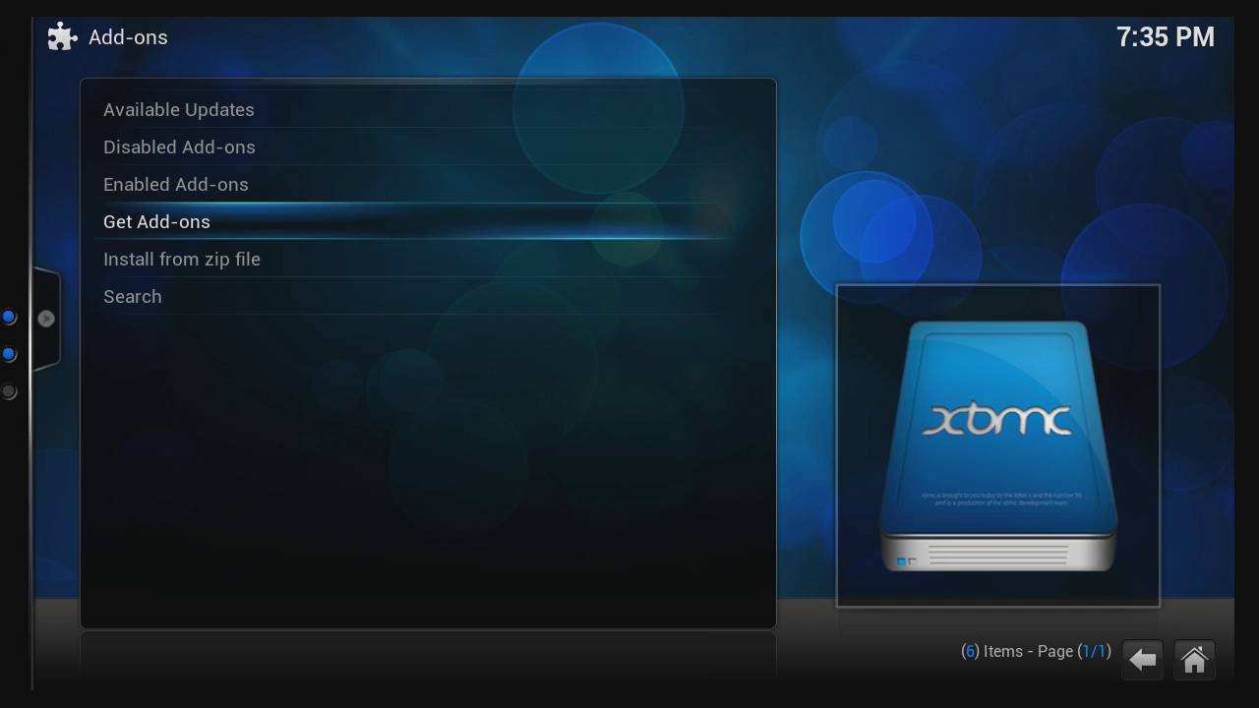
Review Mash Up's add-on information under All Addons by Mash, then return to the home menu
{"action": "key", "text": "Return"}
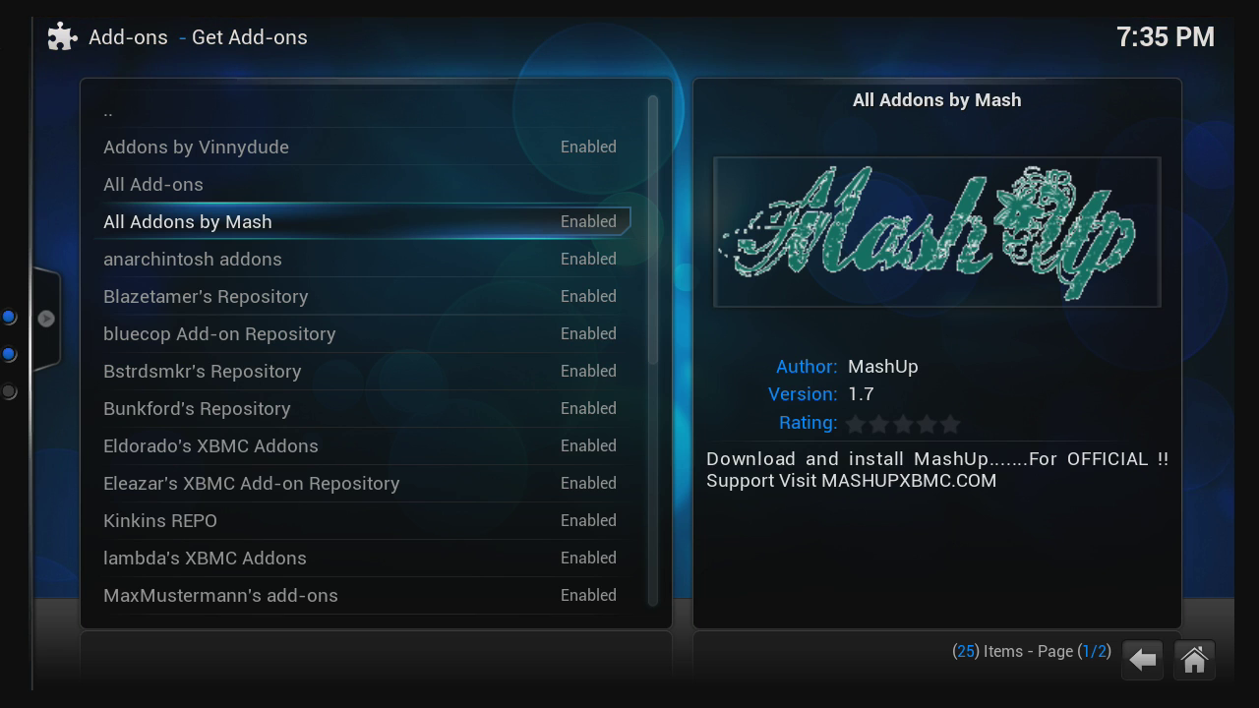
{"action": "key", "text": "Return"}
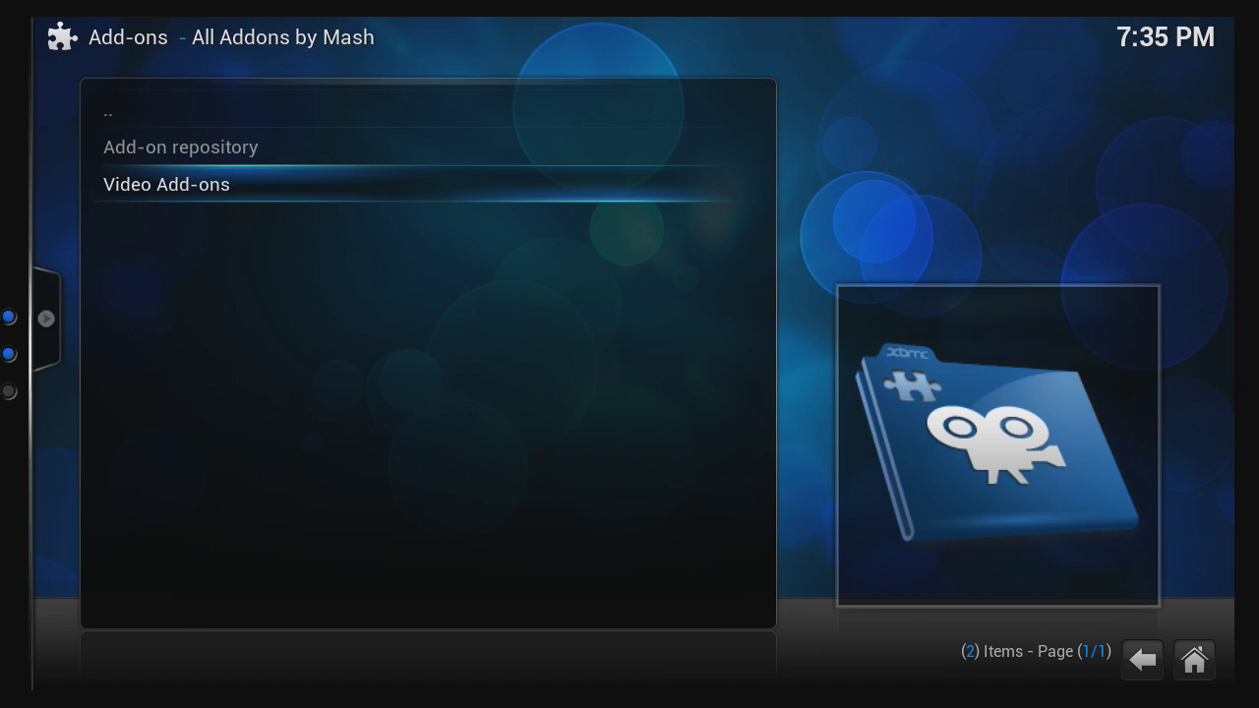
{"action": "key", "text": "Return"}
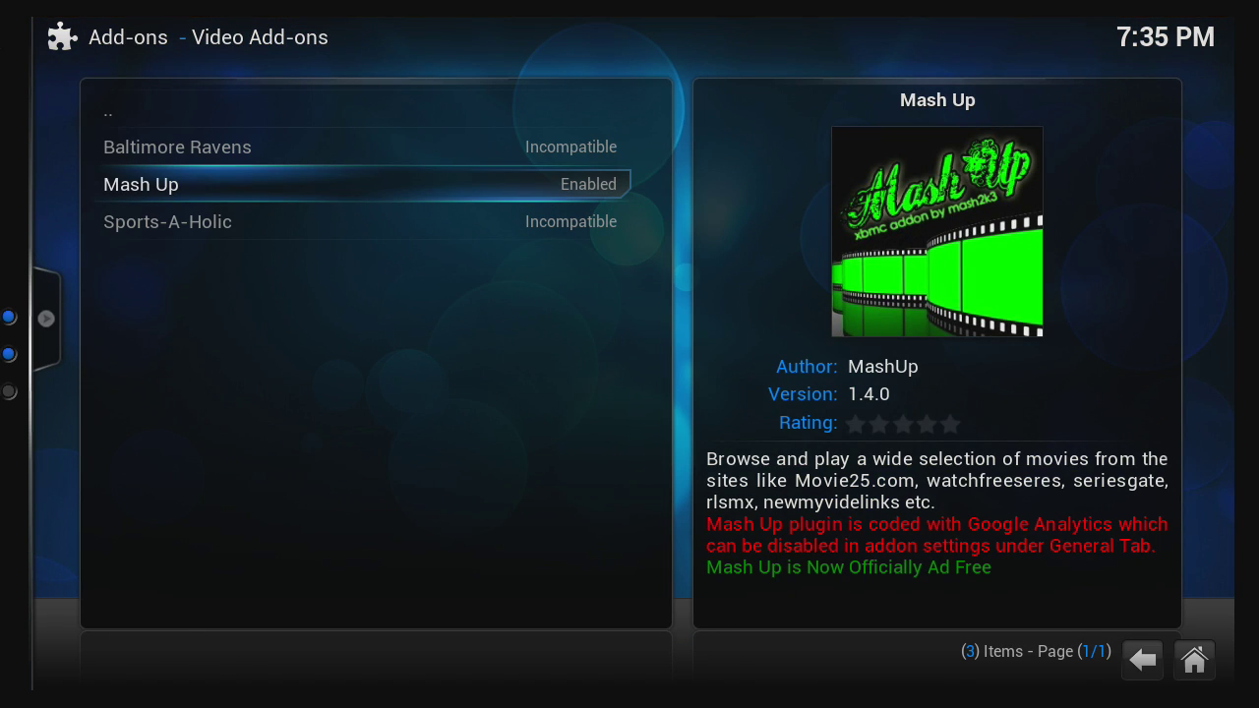
{"action": "key", "text": "Return"}
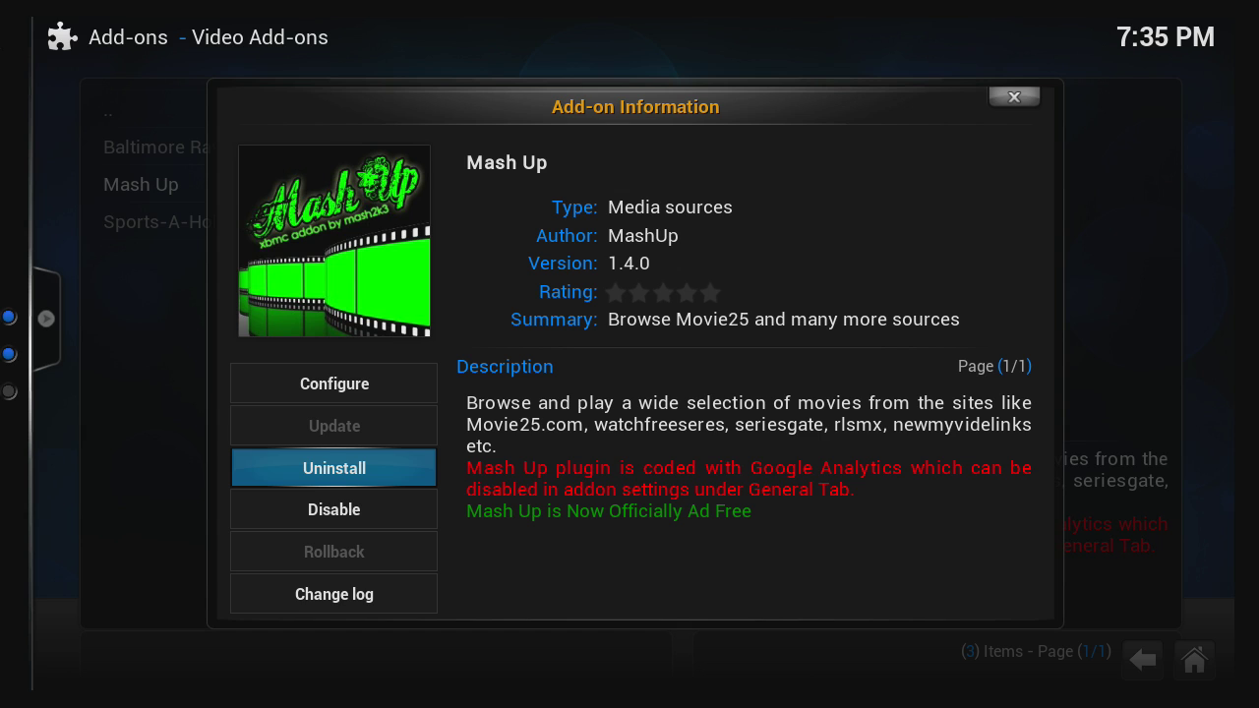
{"action": "key", "text": "BackSpace"}
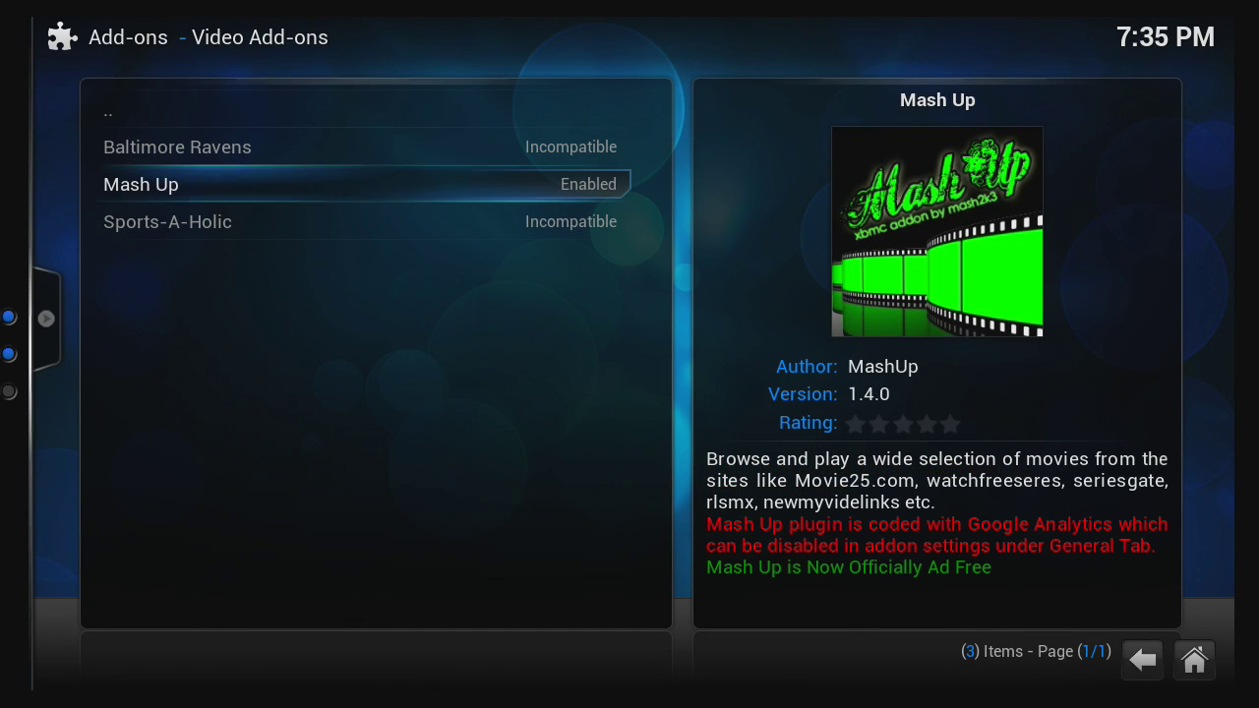
{"action": "key", "text": "BackSpace"}
{"action": "key", "text": "BackSpace"}
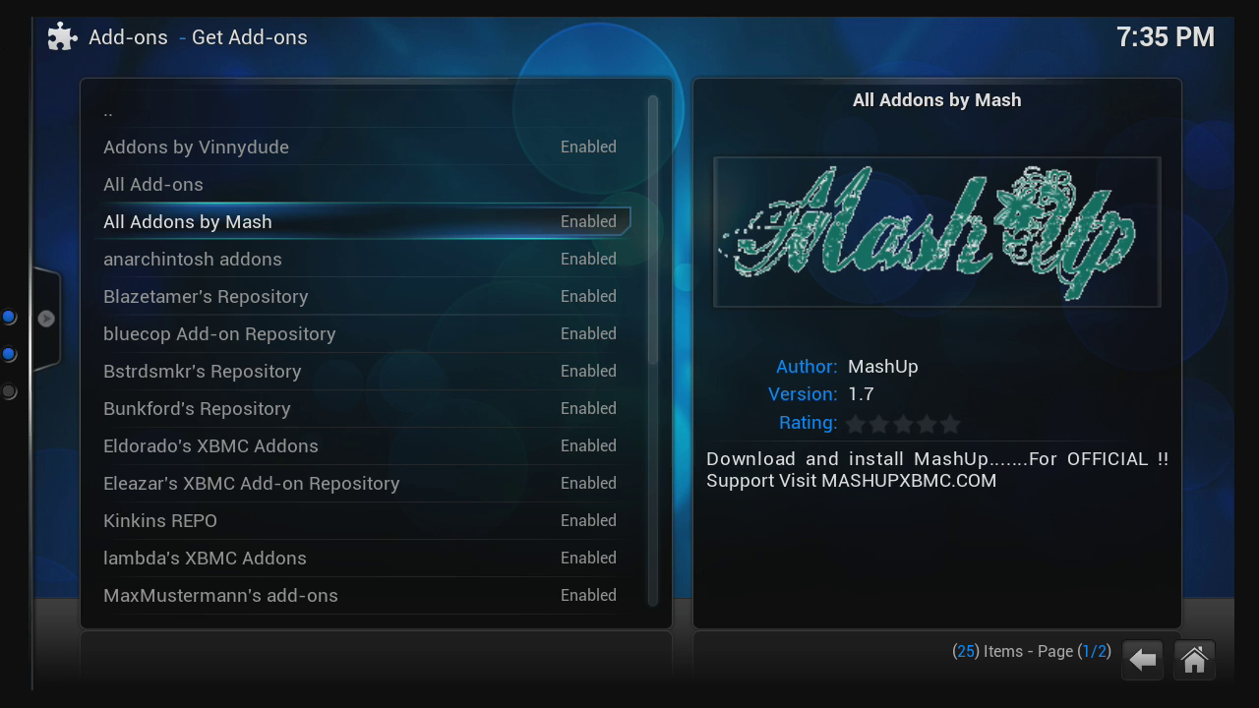
{"action": "key", "text": "Escape"}
{"action": "key", "text": "Escape"}
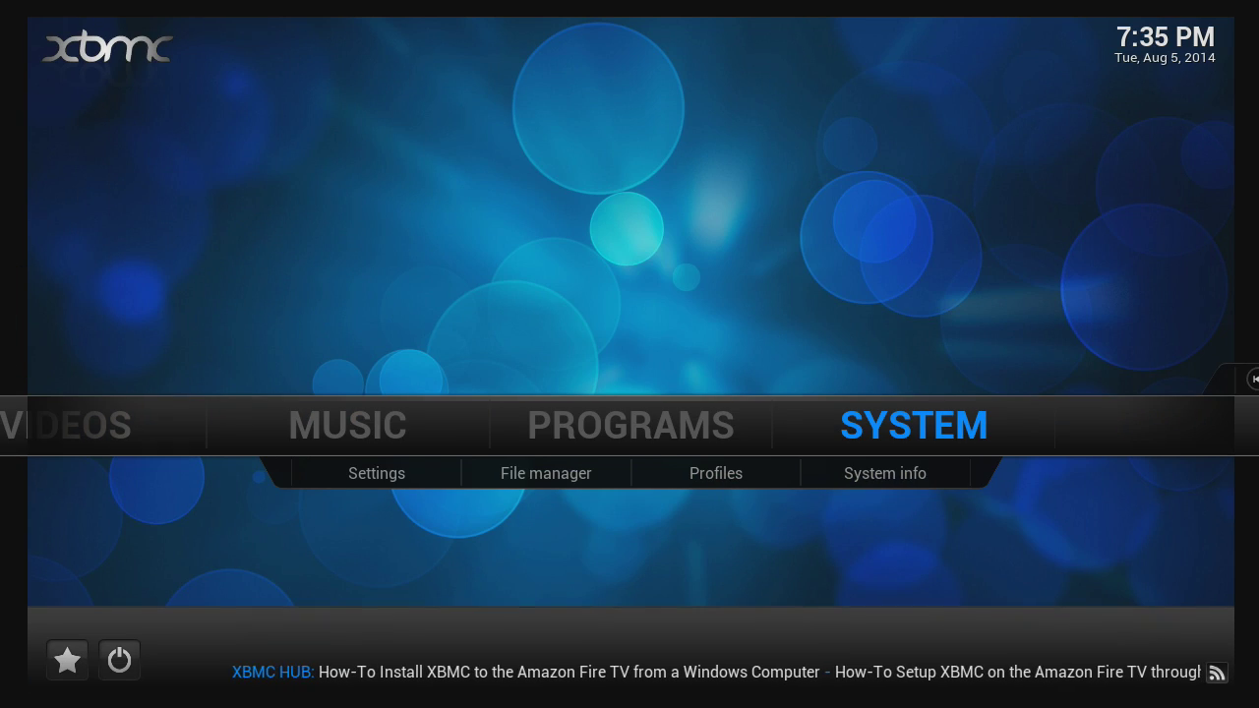
Open the Videos > Add-ons list from the home menu
{"action": "key", "text": "Left"}
{"action": "key", "text": "Left"}
{"action": "key", "text": "Left"}
{"action": "key", "text": "Right"}
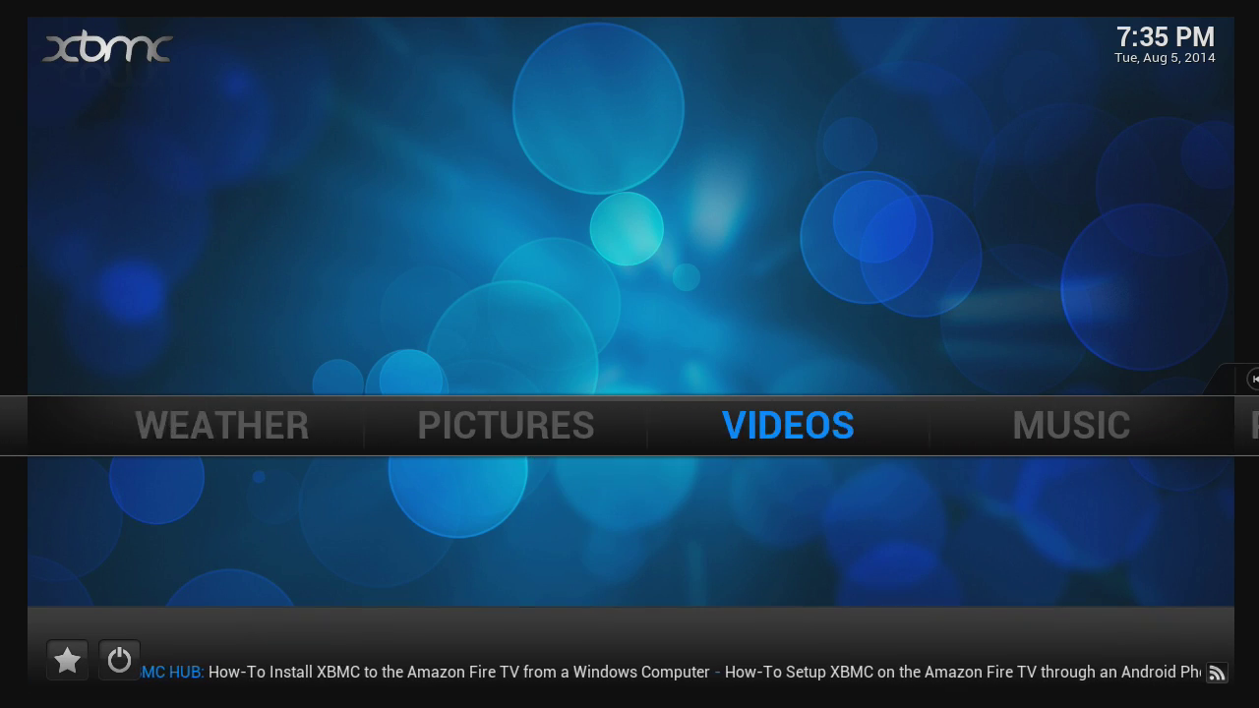
{"action": "key", "text": "Down"}
{"action": "key", "text": "Right"}
{"action": "key", "text": "Return"}
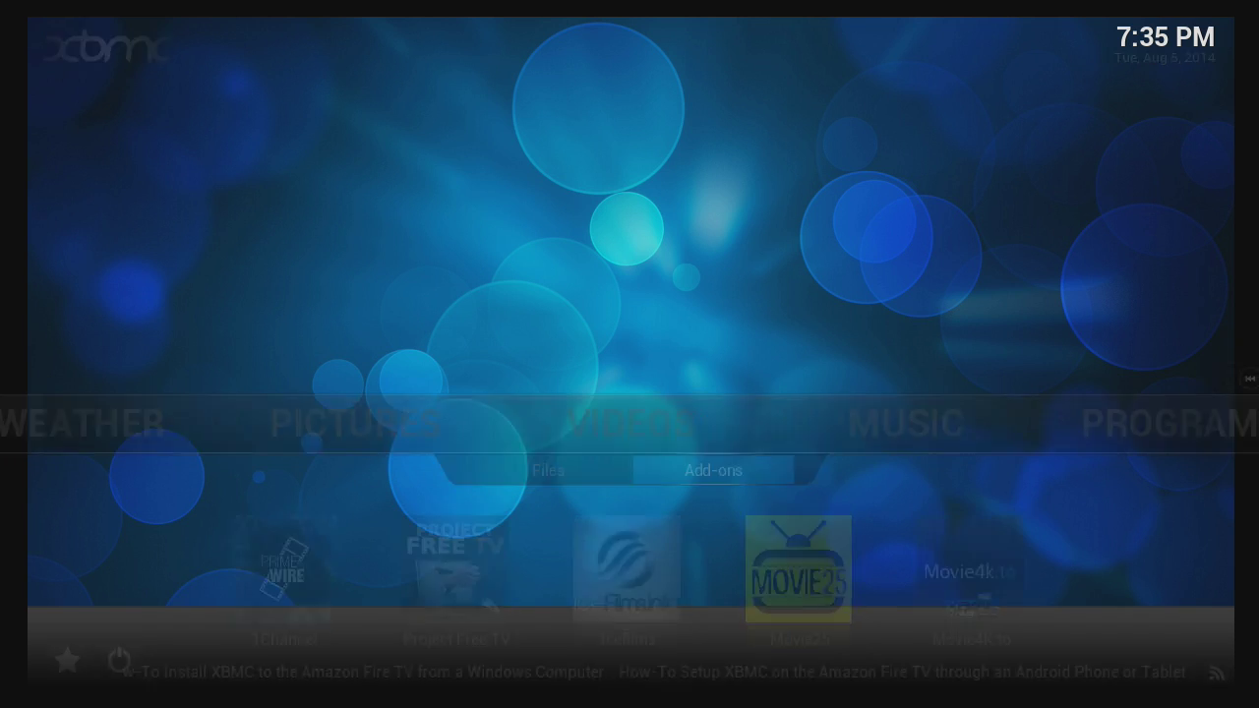
Launch Mash Up, dismiss its announcement and close the changelog
{"action": "key", "text": "Down"}
{"action": "key", "text": "Down"}
{"action": "key", "text": "Down"}
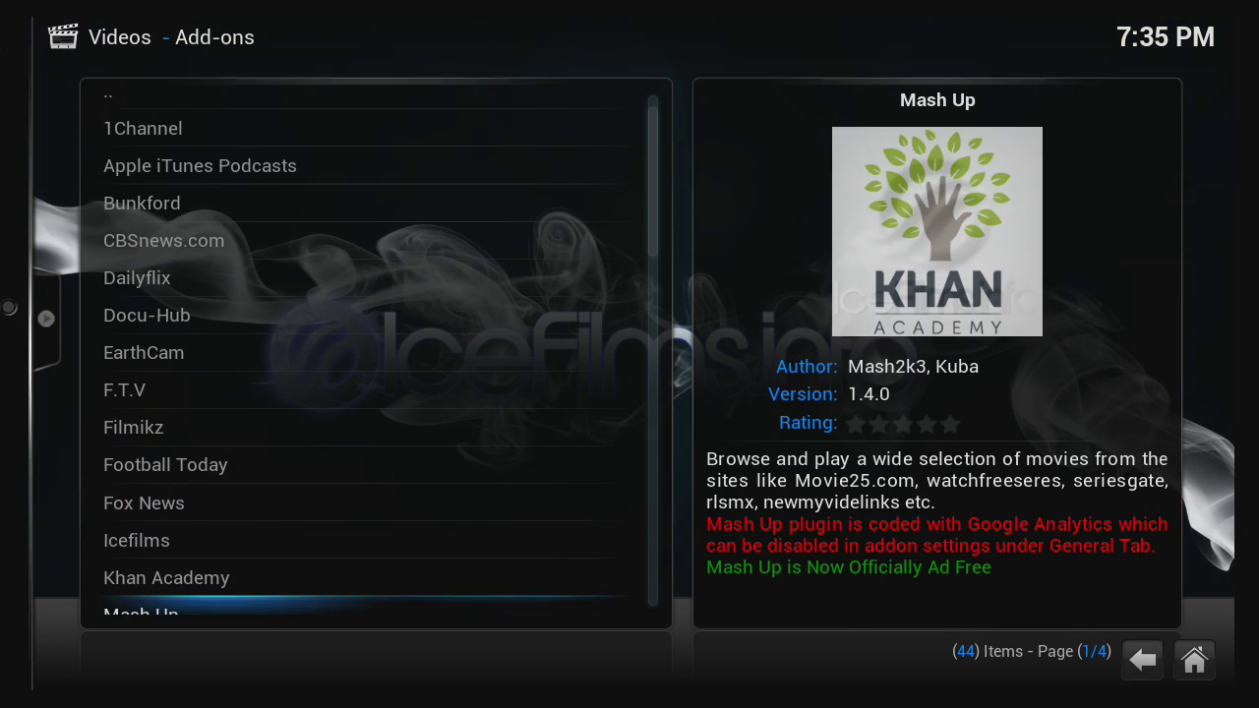
{"action": "key", "text": "Down"}
{"action": "key", "text": "Down"}
{"action": "key", "text": "Up"}
{"action": "key", "text": "Up"}
{"action": "key", "text": "Up"}
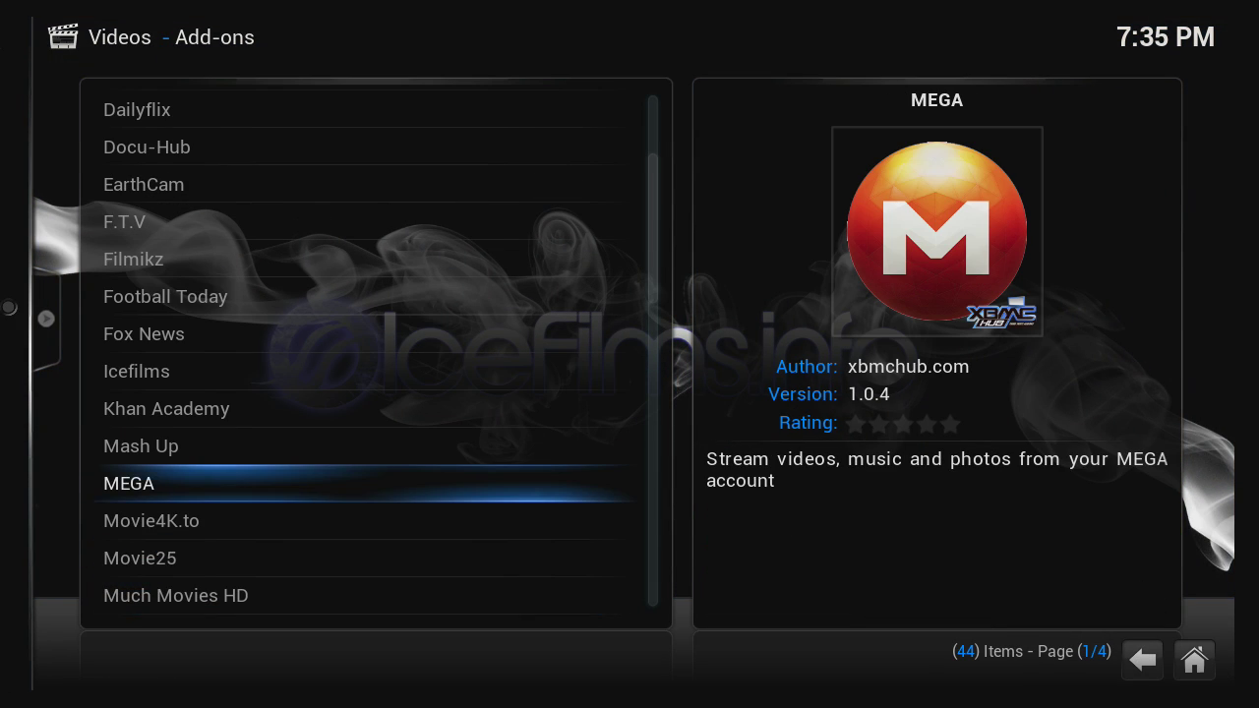
{"action": "key", "text": "Return"}
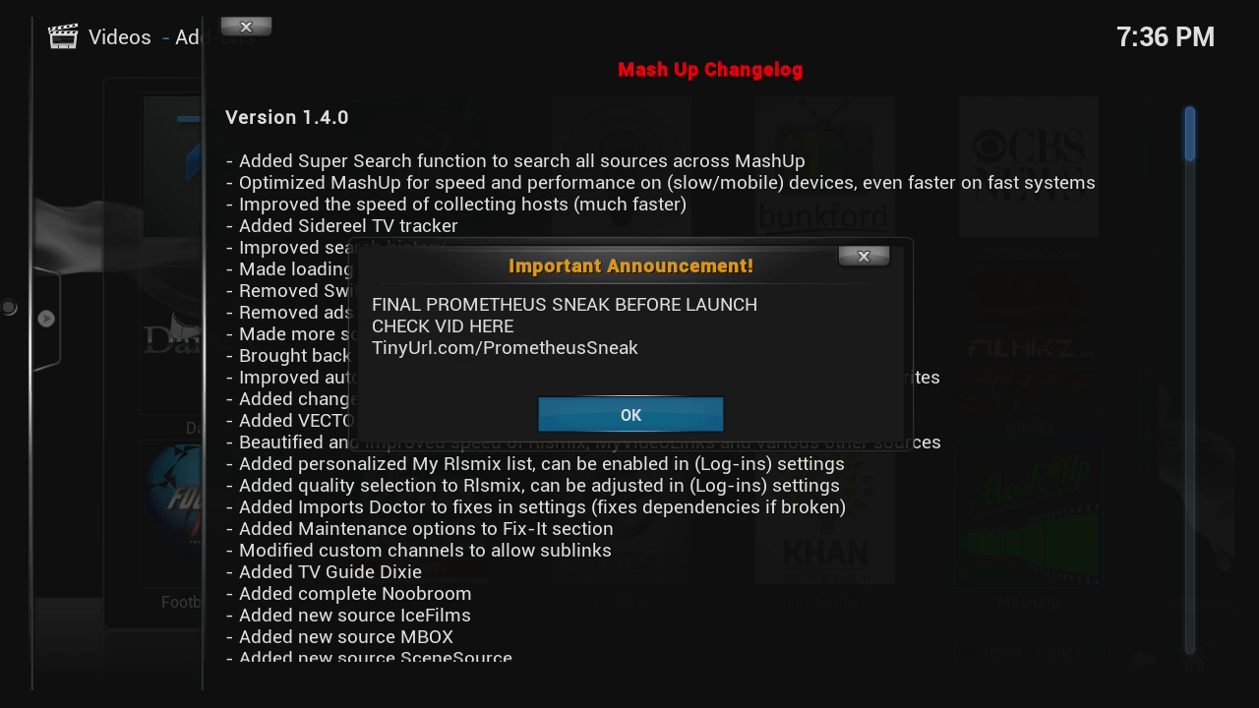
{"action": "key", "text": "Return"}
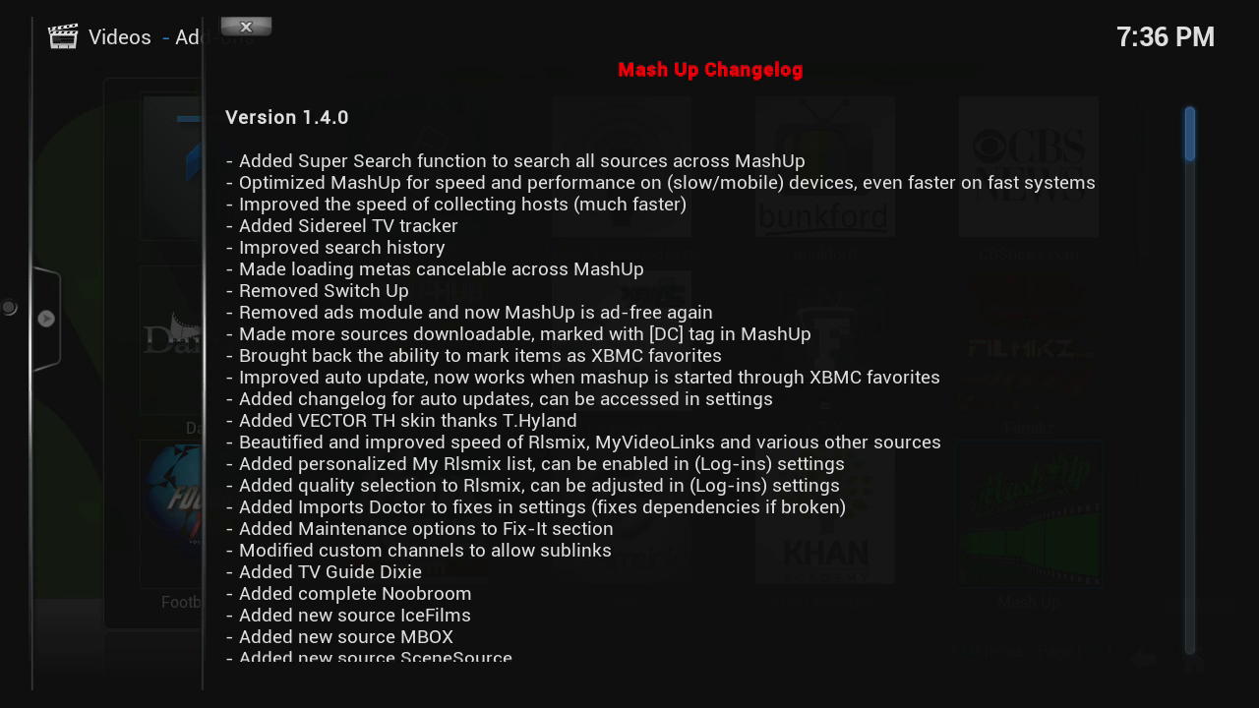
{"action": "key", "text": "Escape"}
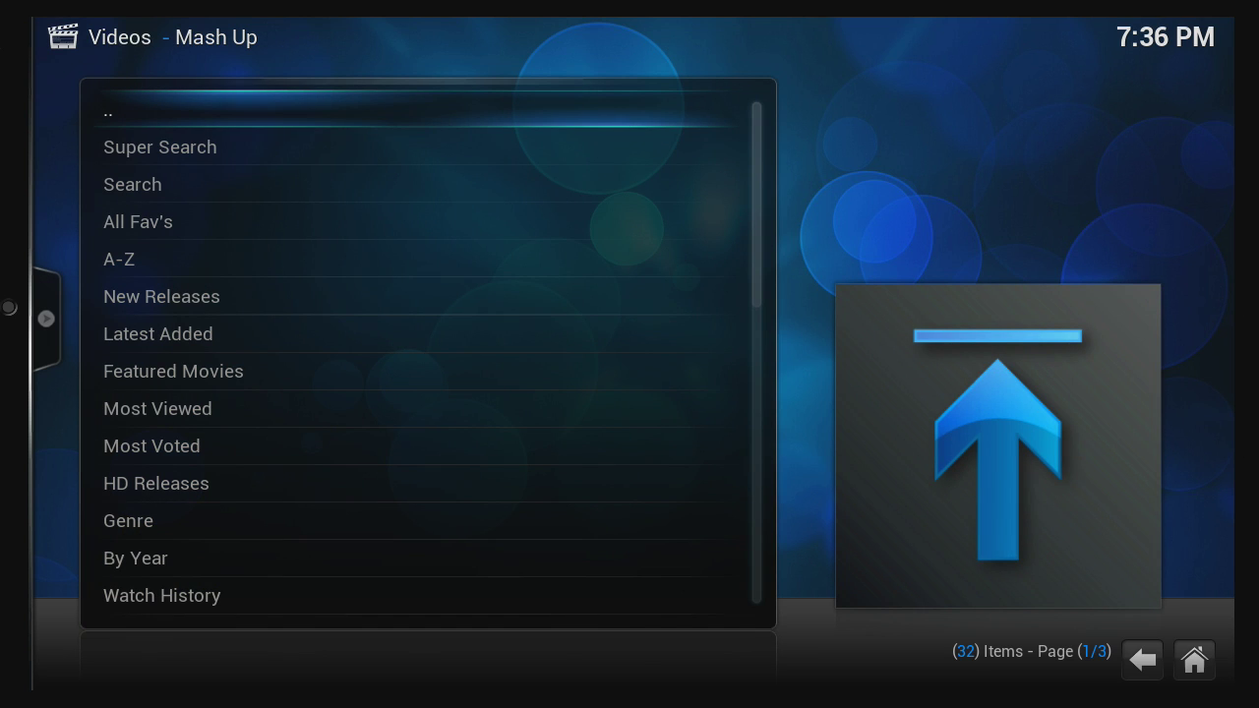
Open TV Latest in the Mash Up menu and cancel the YouTube stream it starts
{"action": "key", "text": "Down"}
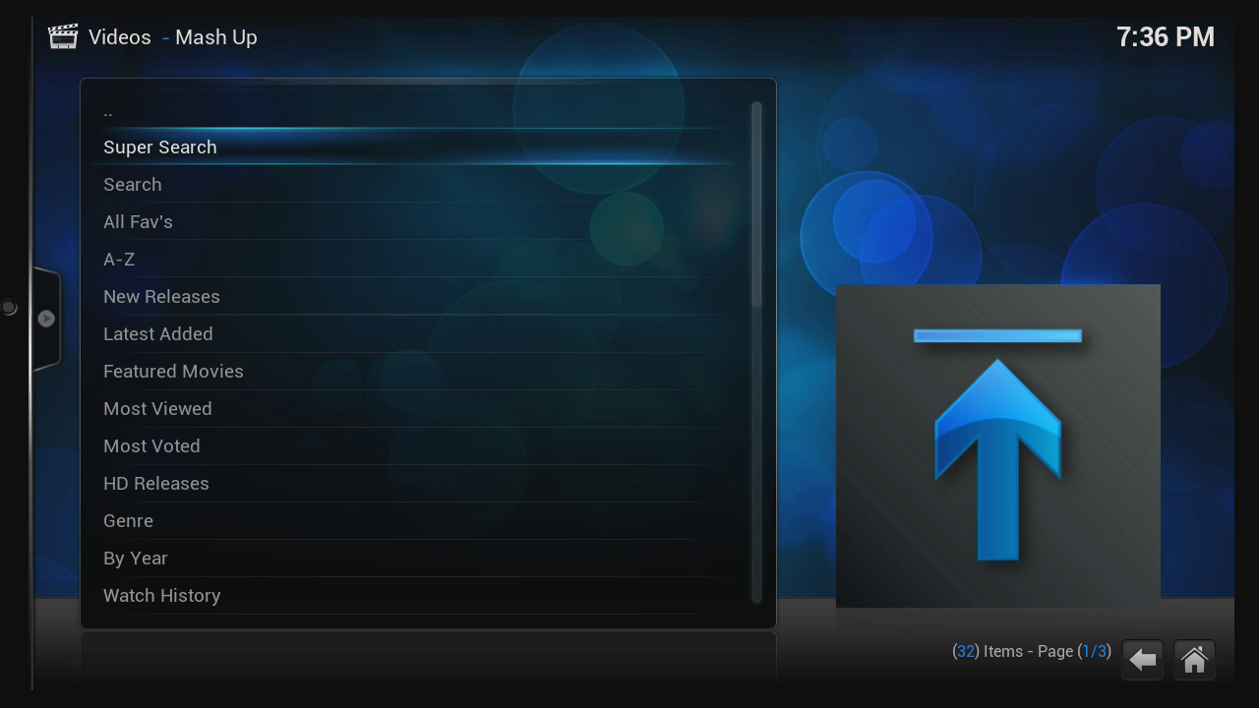
{"action": "key", "text": "Down"}
{"action": "key", "text": "Down"}
{"action": "key", "text": "Down"}
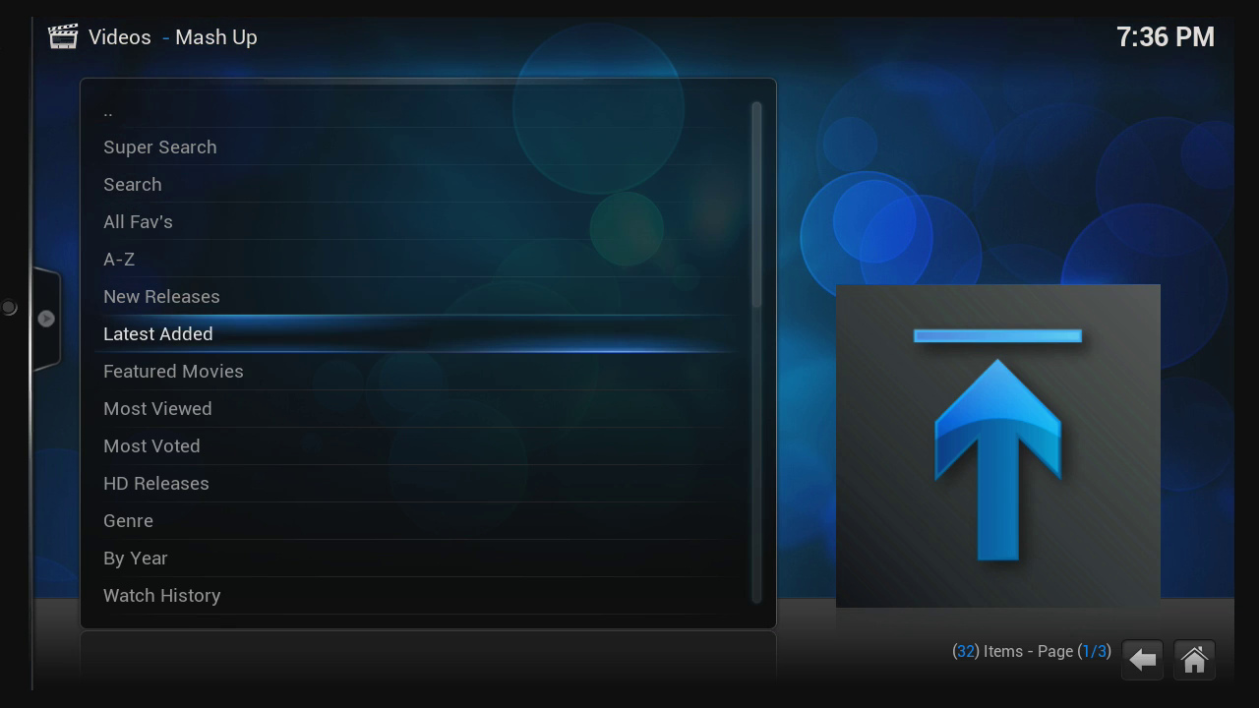
{"action": "key", "text": "Down"}
{"action": "key", "text": "Down"}
{"action": "key", "text": "Down"}
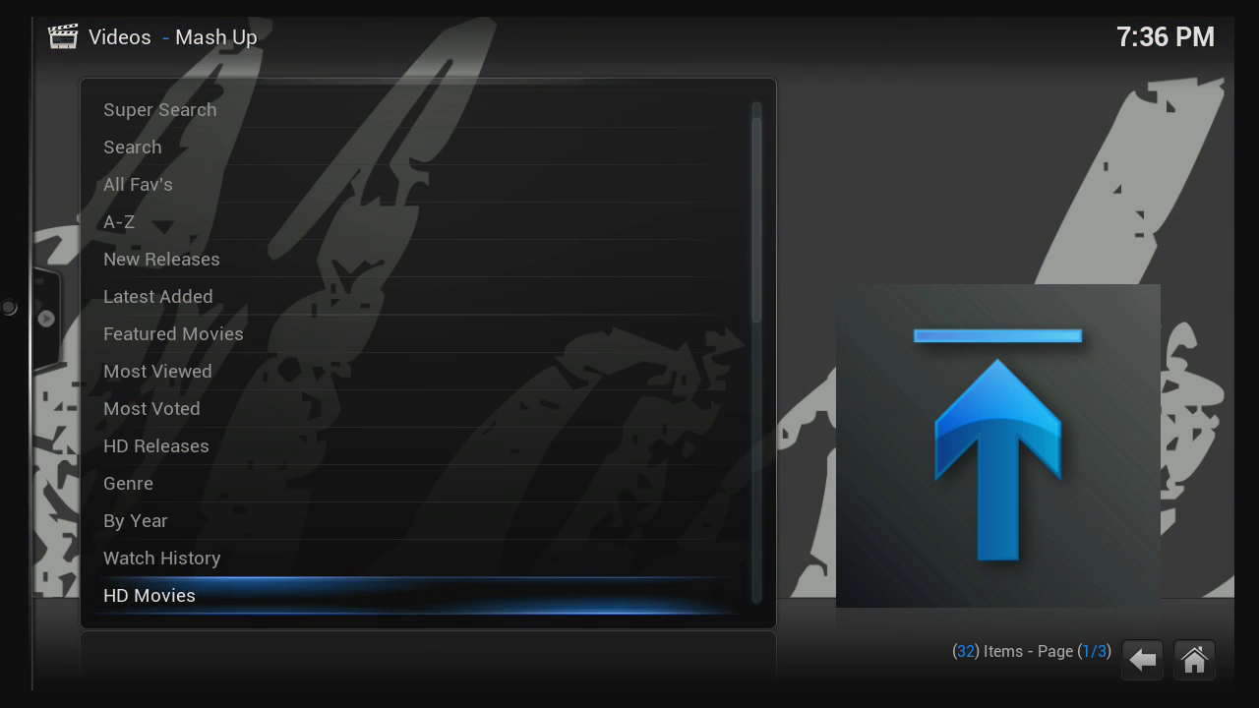
{"action": "key", "text": "Down"}
{"action": "key", "text": "Down"}
{"action": "key", "text": "Return"}
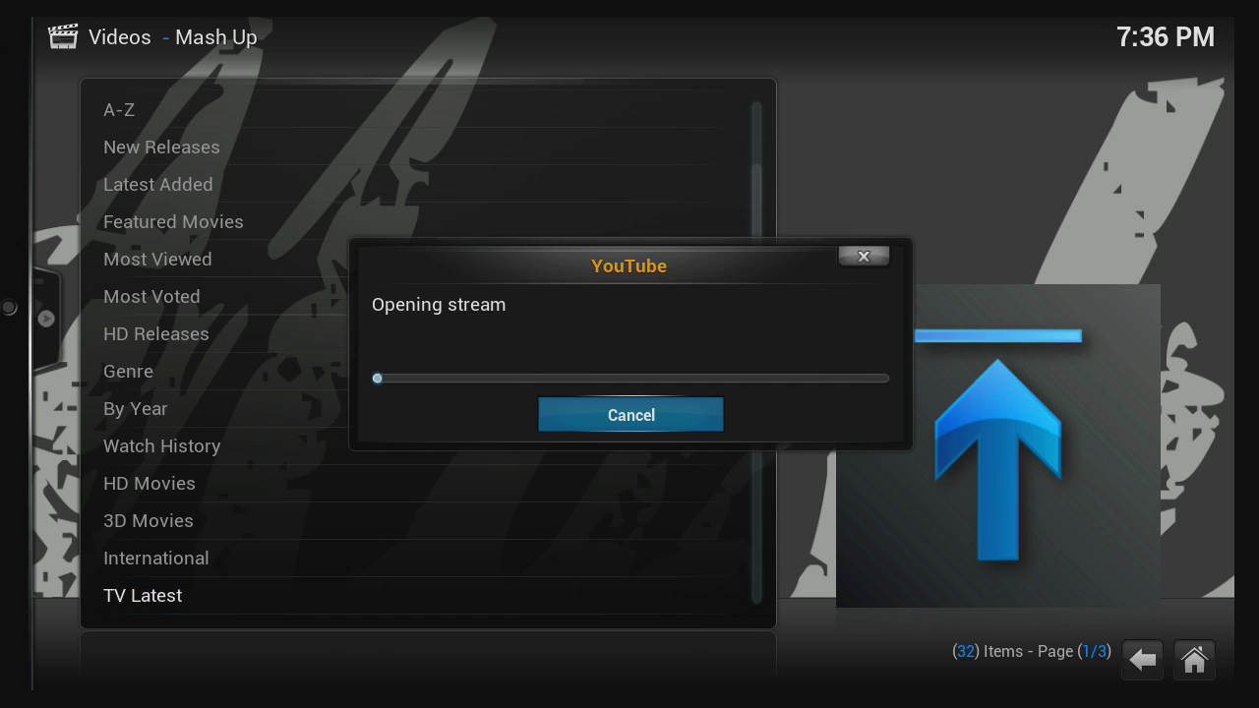
{"action": "key", "text": "Return"}
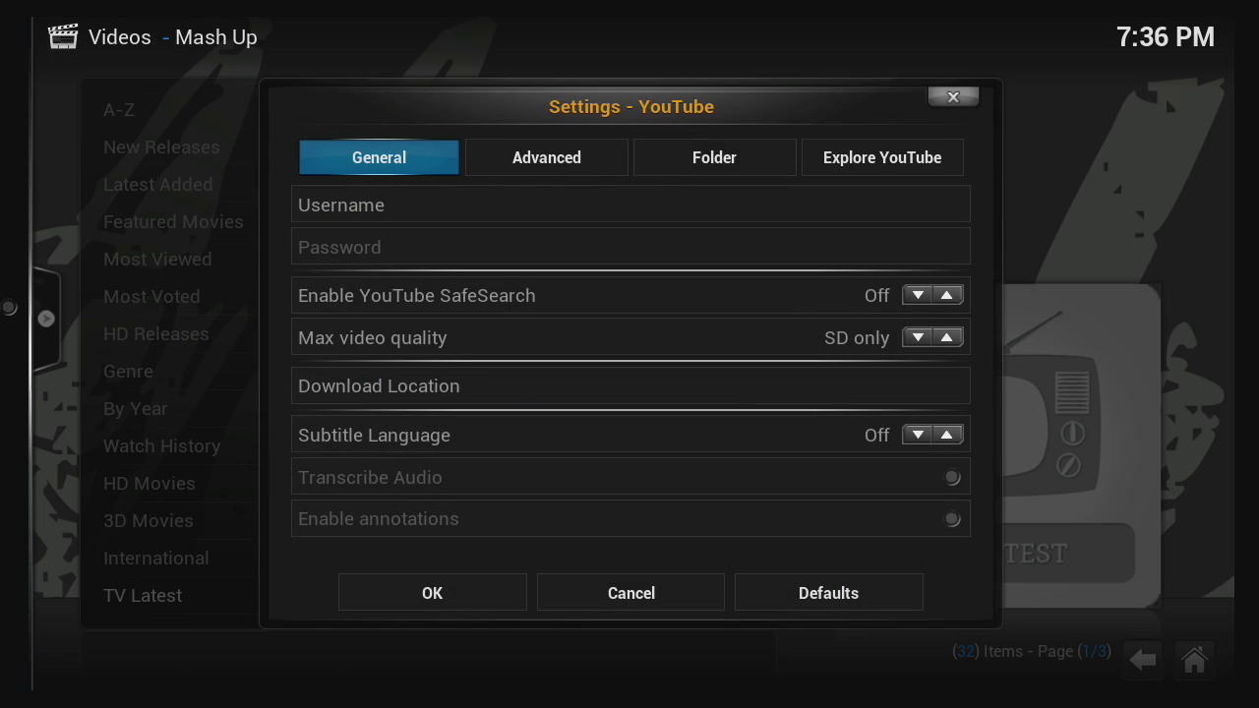
Close the YouTube settings and bring up the view options panel beside the list
{"action": "key", "text": "Down"}
{"action": "key", "text": "Down"}
{"action": "key", "text": "Escape"}
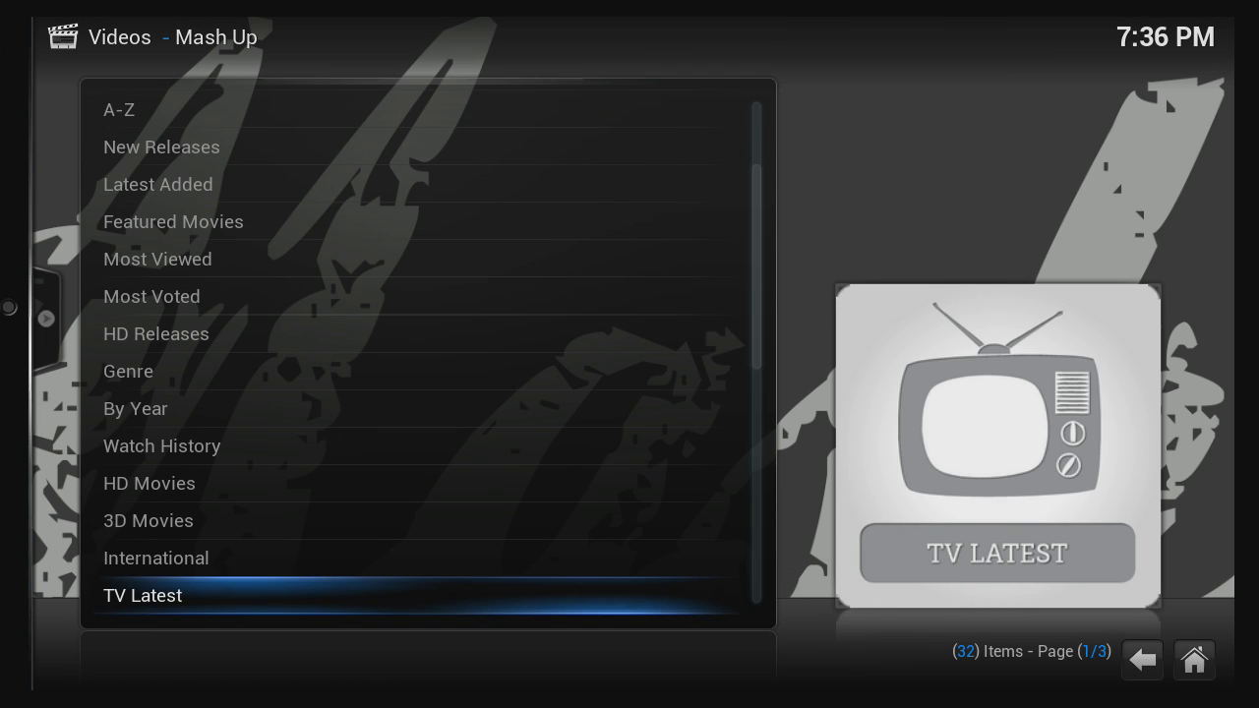
{"action": "key", "text": "Left"}
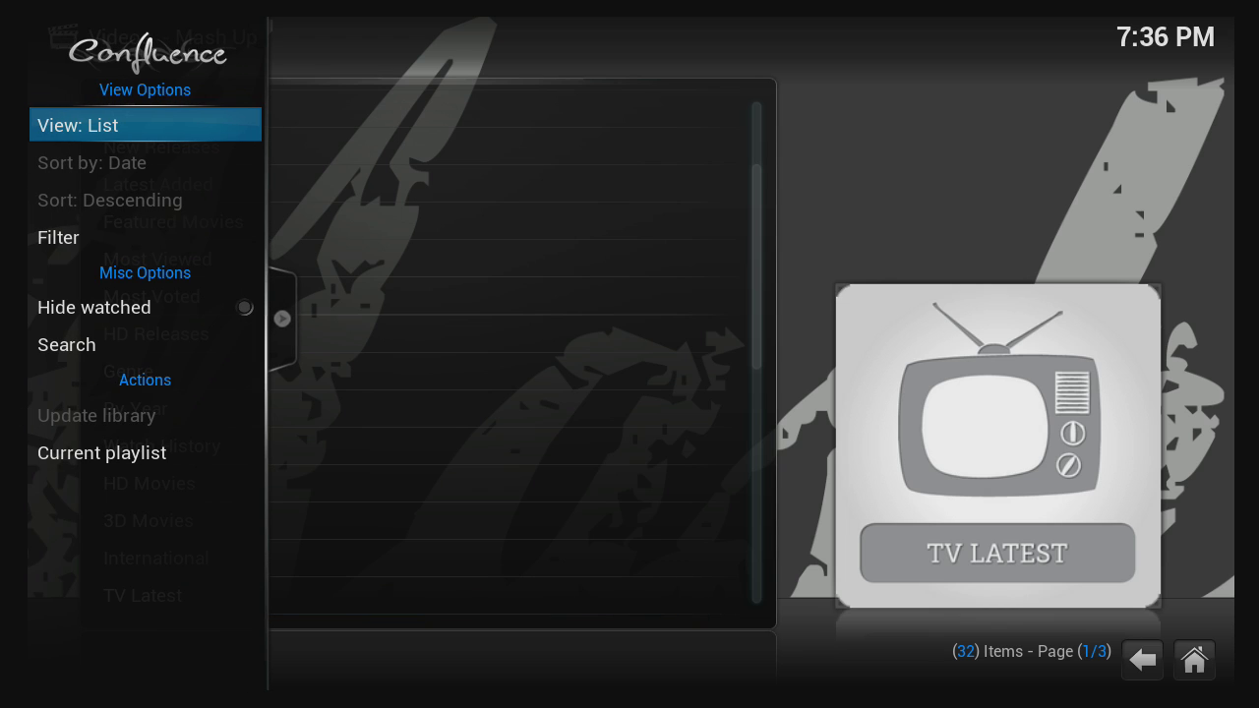
Switch the Mash Up menu to Thumbnail view and browse to the last page, then back to TV Latest
{"action": "key", "text": "Return"}
{"action": "key", "text": "Return"}
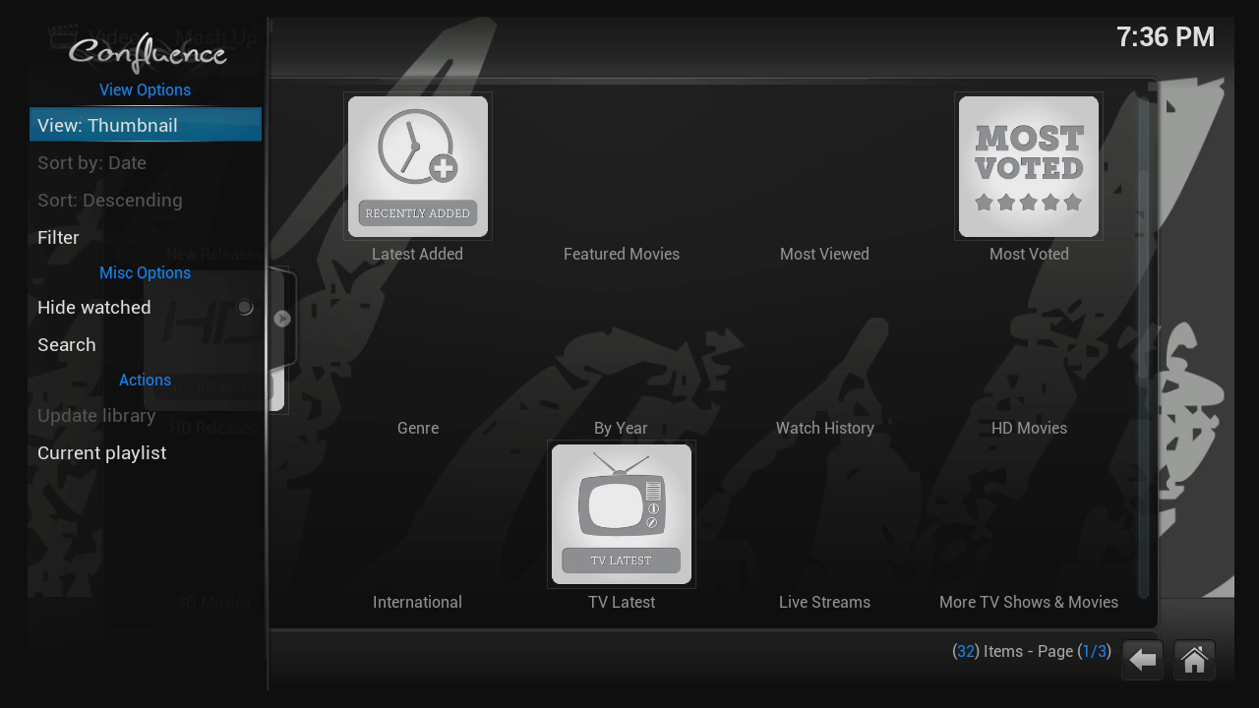
{"action": "key", "text": "Right"}
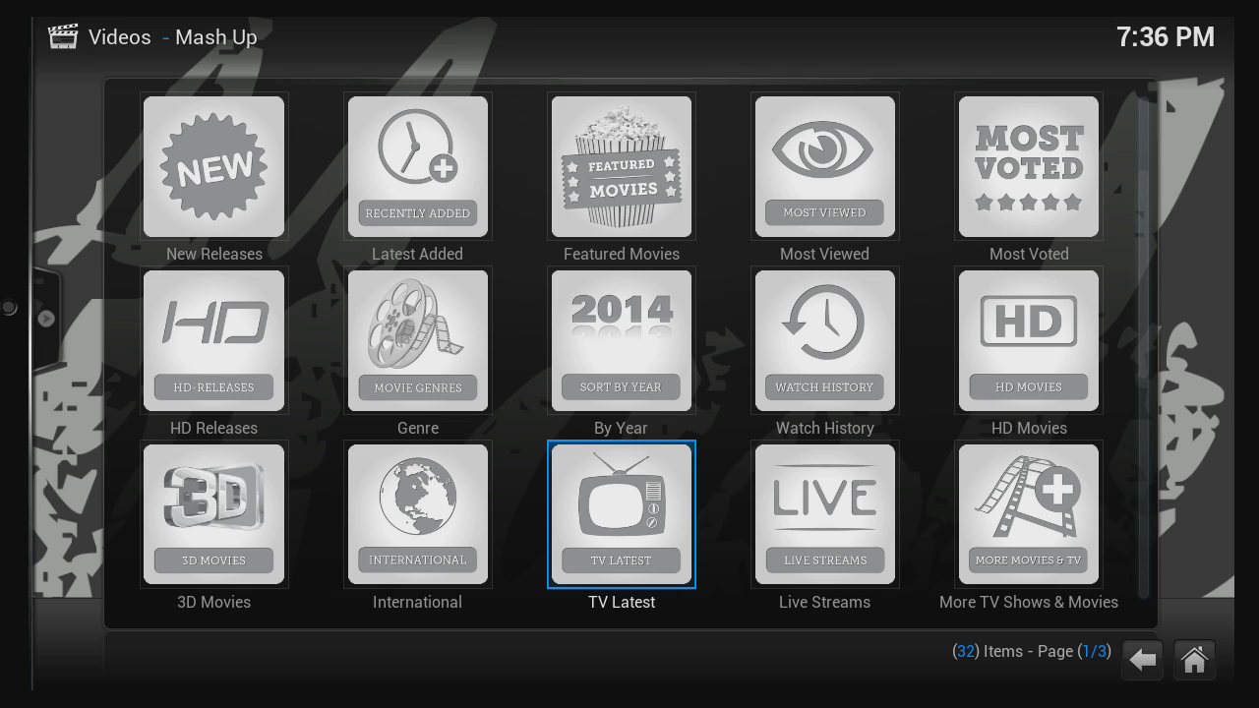
{"action": "key", "text": "Down"}
{"action": "key", "text": "Down"}
{"action": "key", "text": "Down"}
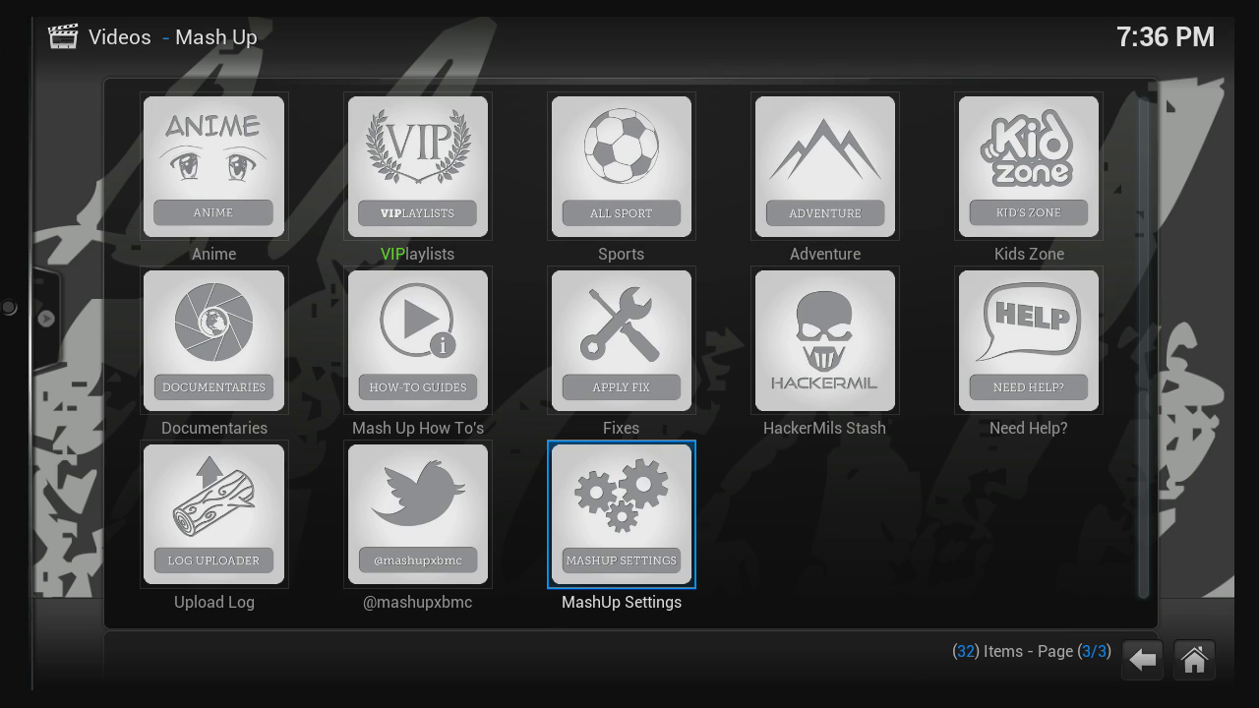
{"action": "key", "text": "Up"}
{"action": "key", "text": "Up"}
{"action": "key", "text": "Up"}
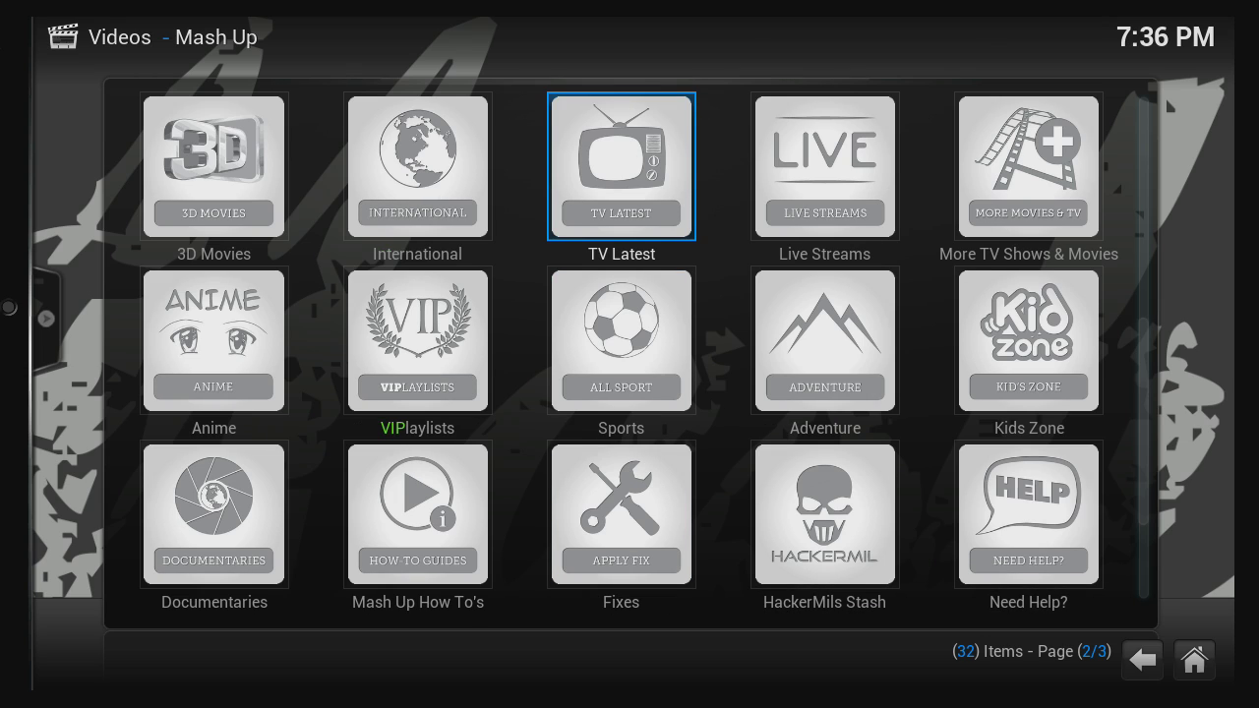